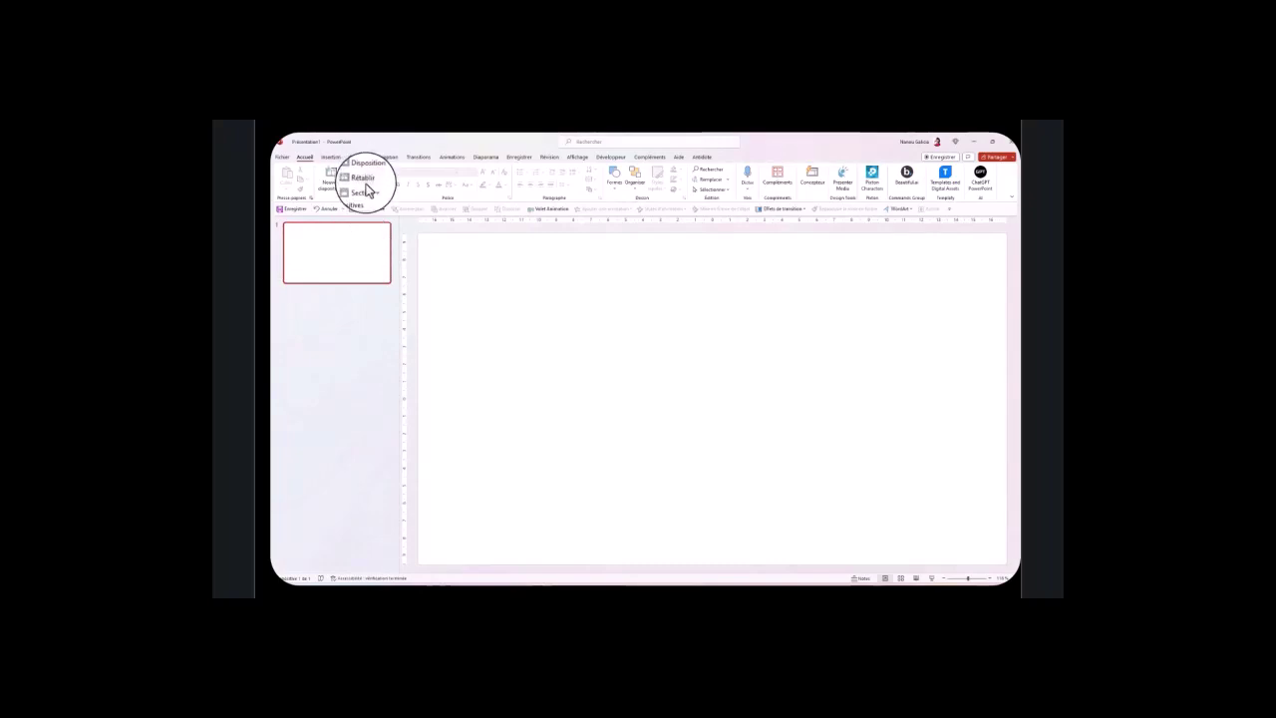
- Draw a long straight horizontal line across the slide, just below its middle
{"action": "left_click", "coordinate": [615, 184]}
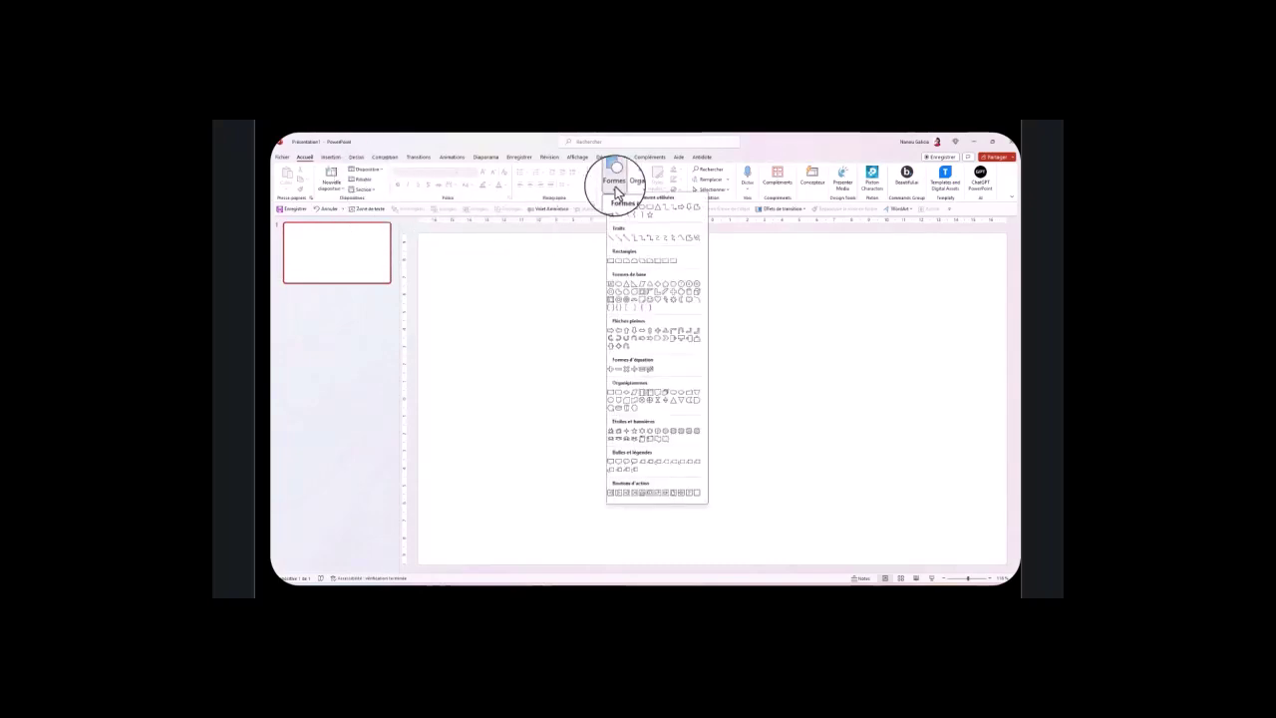
{"action": "left_click", "coordinate": [617, 207]}
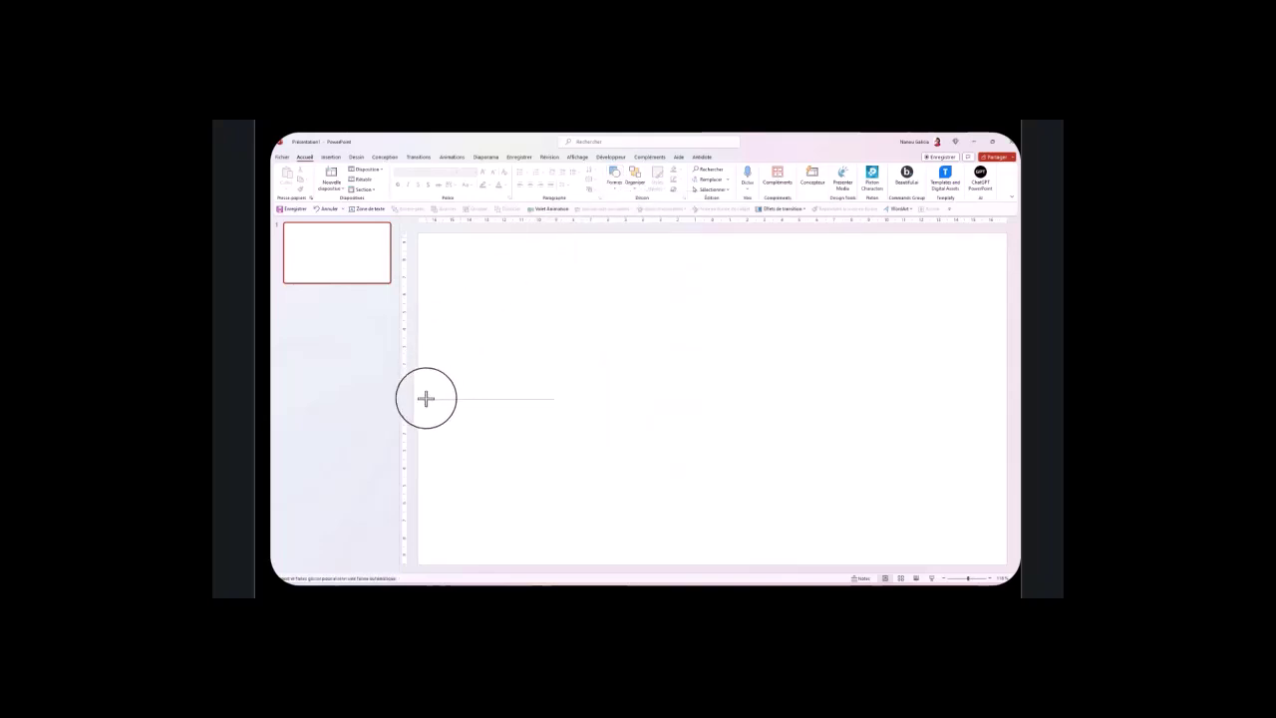
{"action": "left_click_drag", "start_coordinate": [848, 406], "coordinate": [957, 391]}
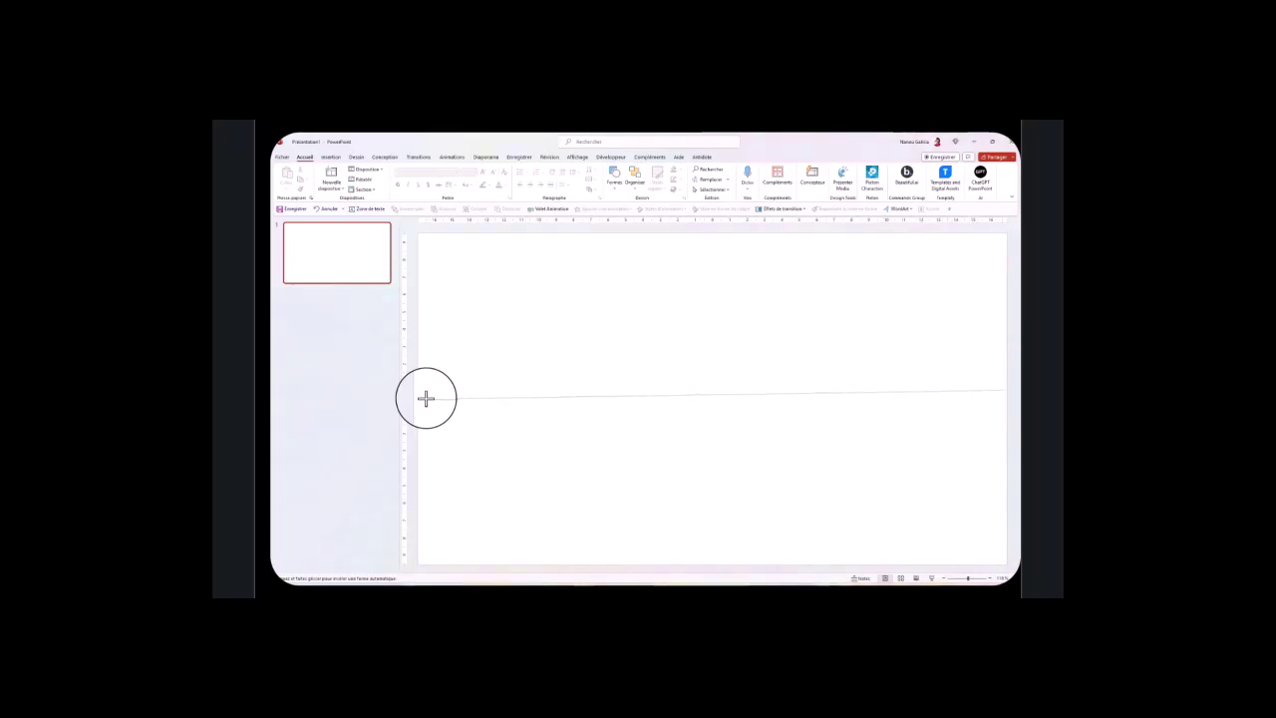
{"action": "left_click_drag", "start_coordinate": [1005, 389], "coordinate": [1005, 390]}
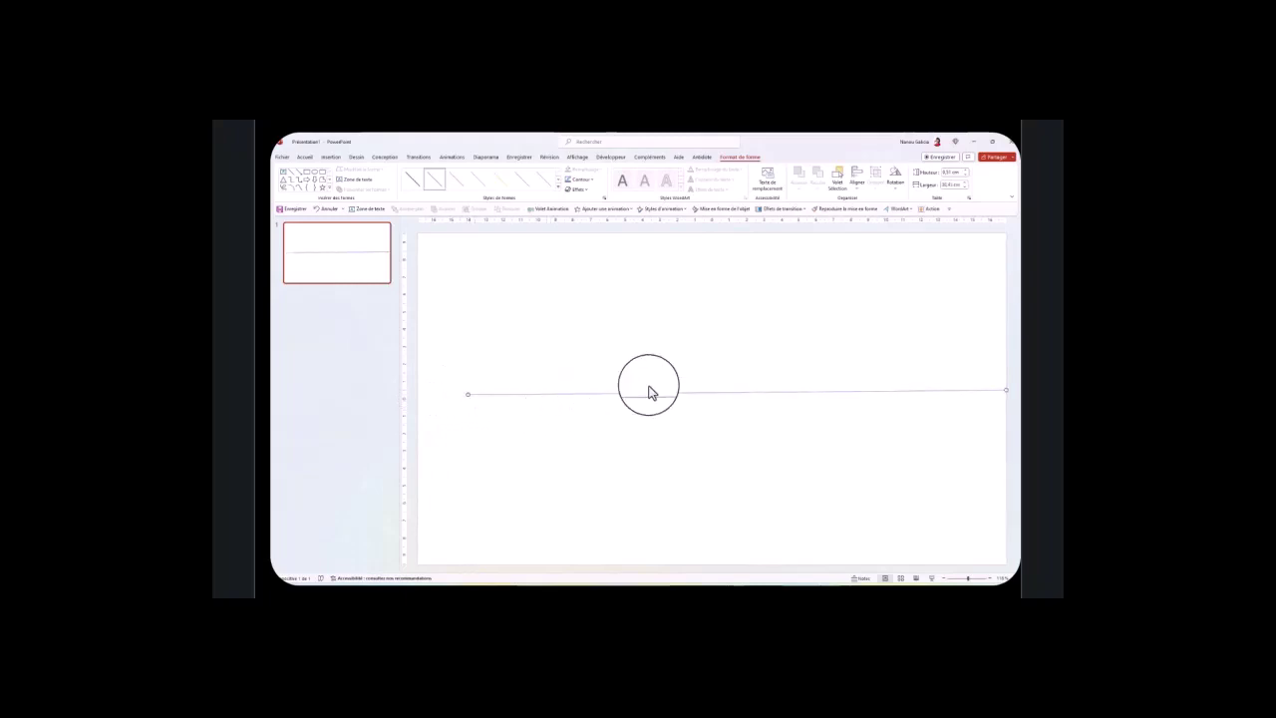
- Give the horizontal line an orange outline with a weight of about 3 pt
{"action": "left_click", "coordinate": [589, 182]}
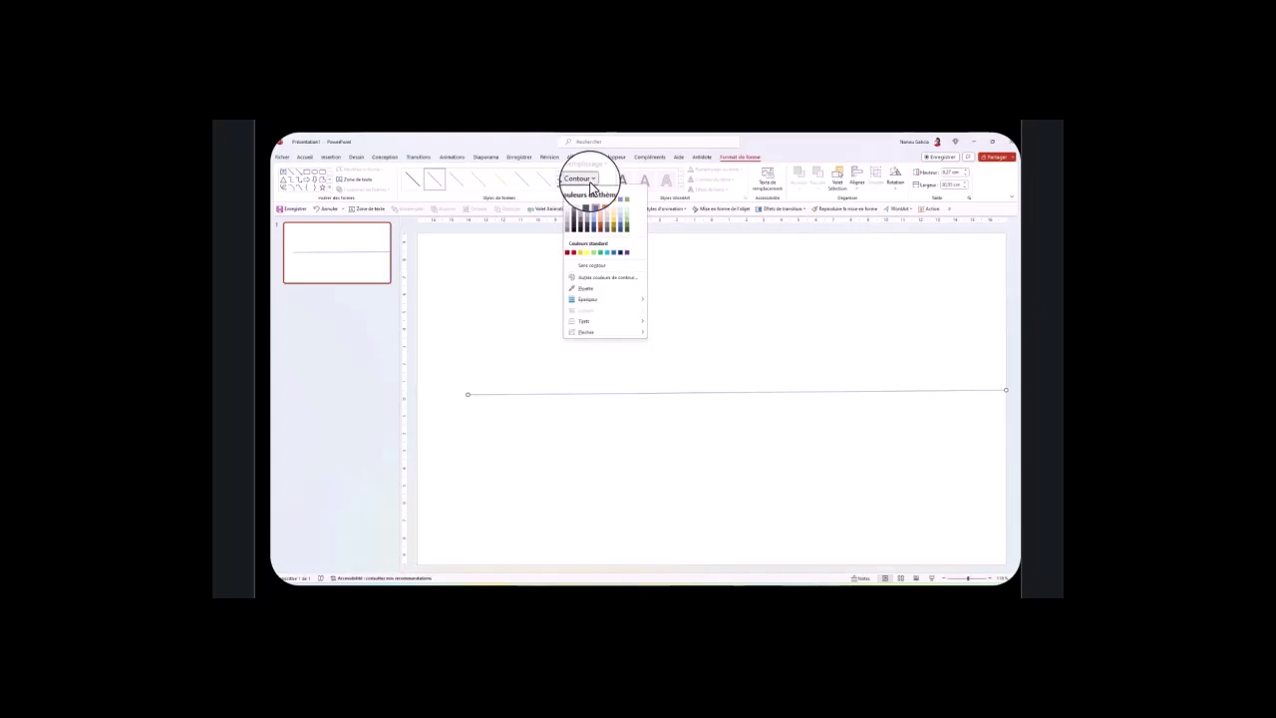
{"action": "mouse_move", "coordinate": [586, 324]}
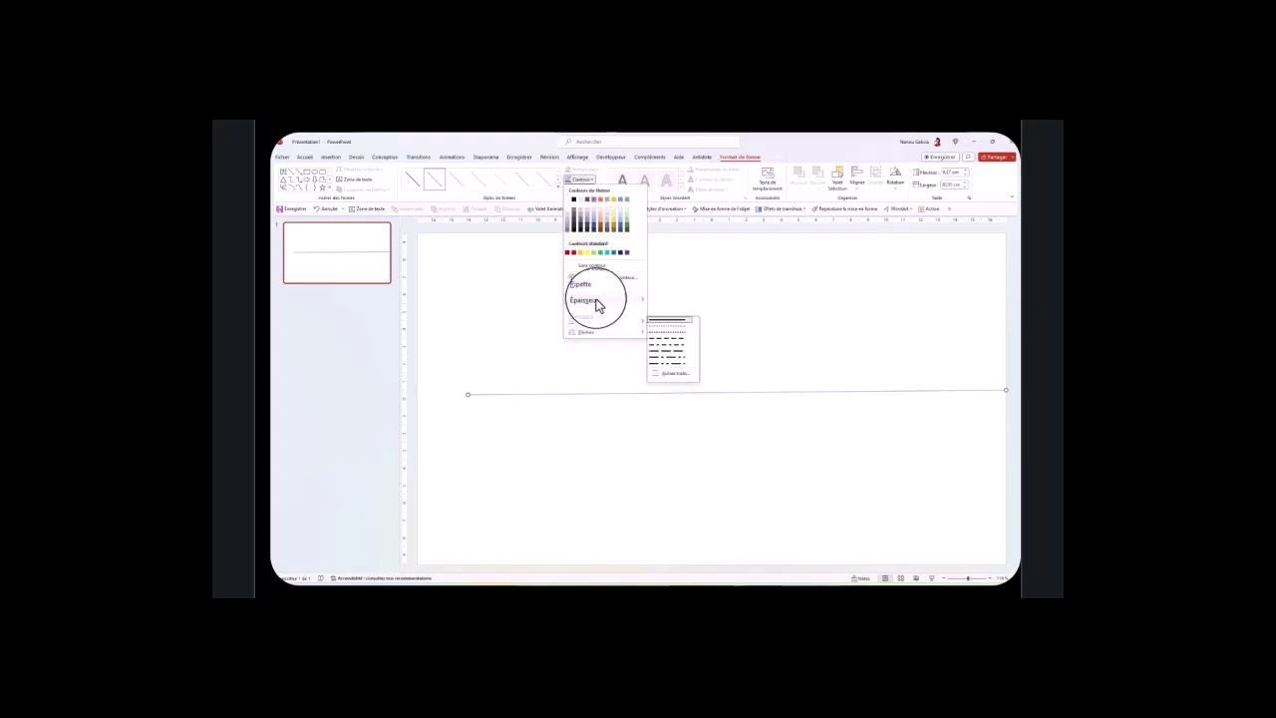
{"action": "mouse_move", "coordinate": [588, 299]}
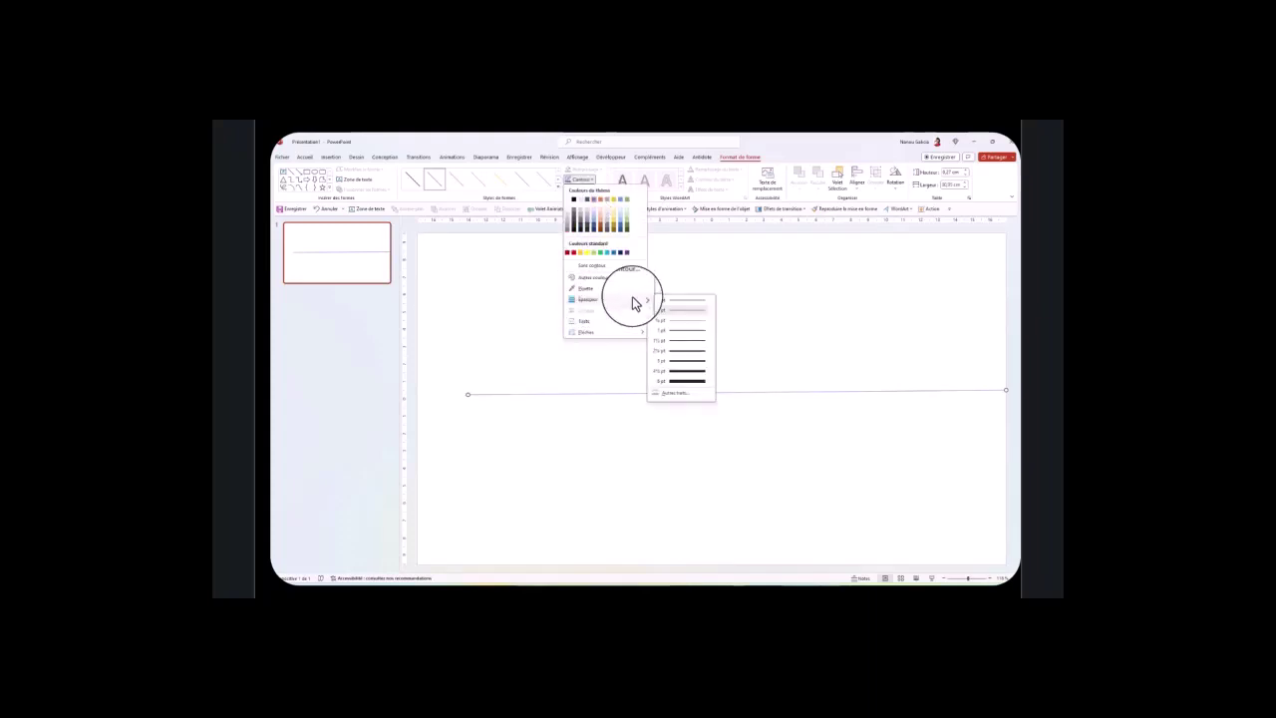
{"action": "left_click", "coordinate": [676, 361]}
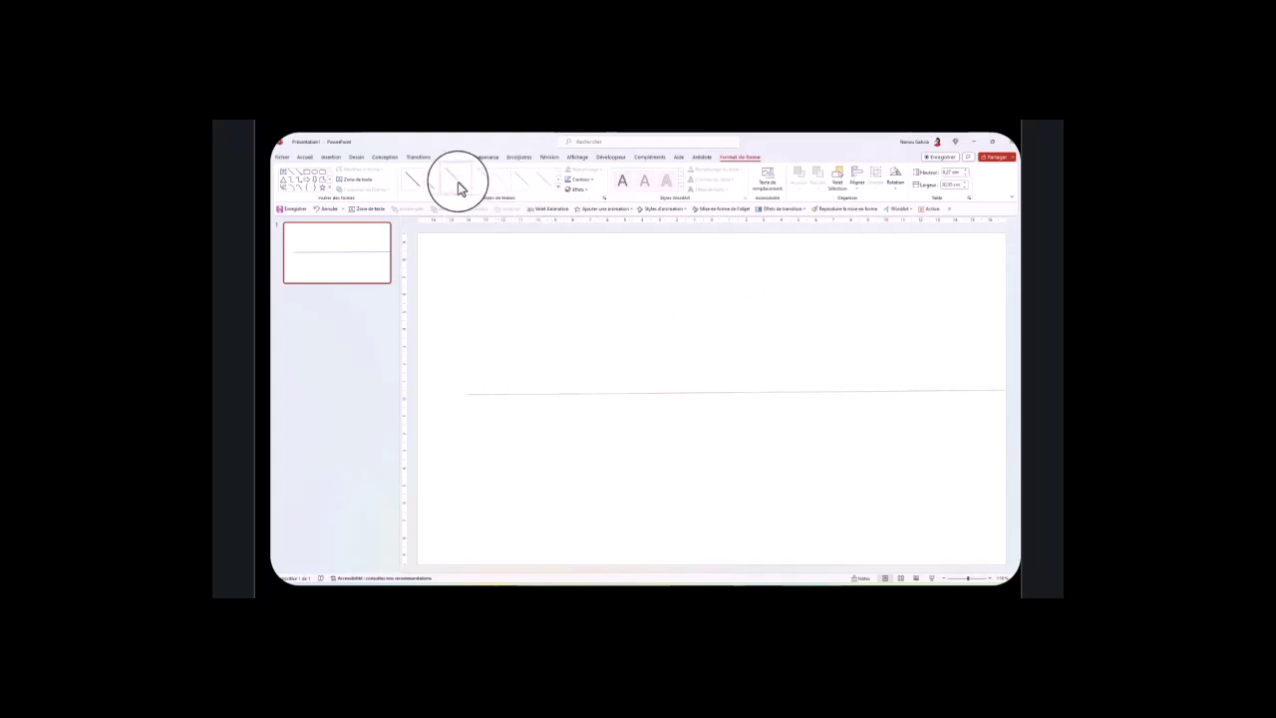
{"action": "left_click", "coordinate": [592, 181]}
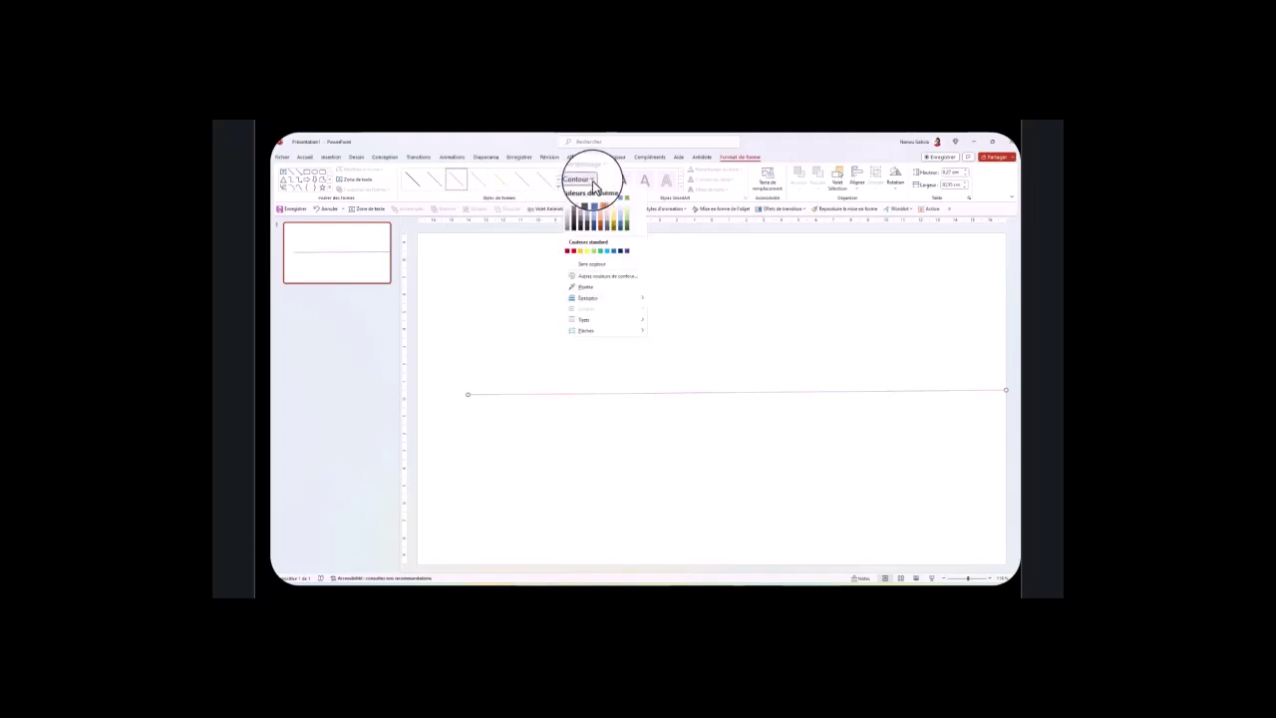
{"action": "mouse_move", "coordinate": [641, 305]}
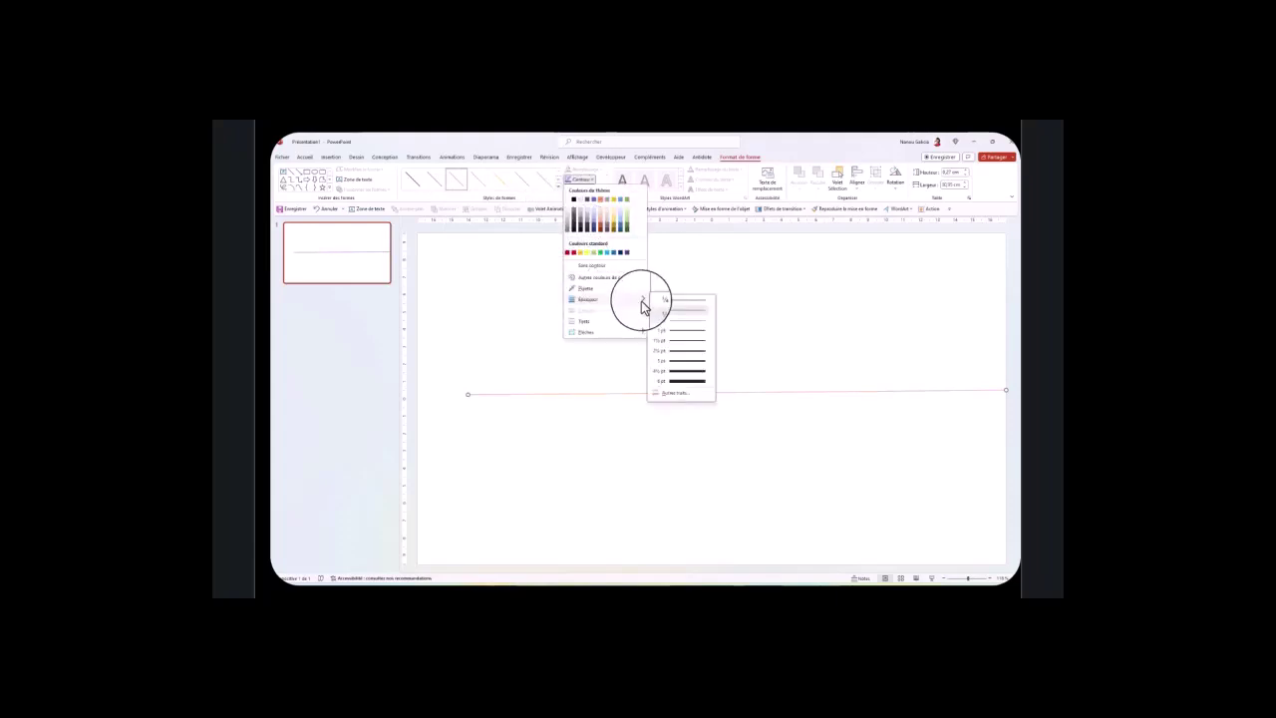
{"action": "left_click", "coordinate": [688, 361]}
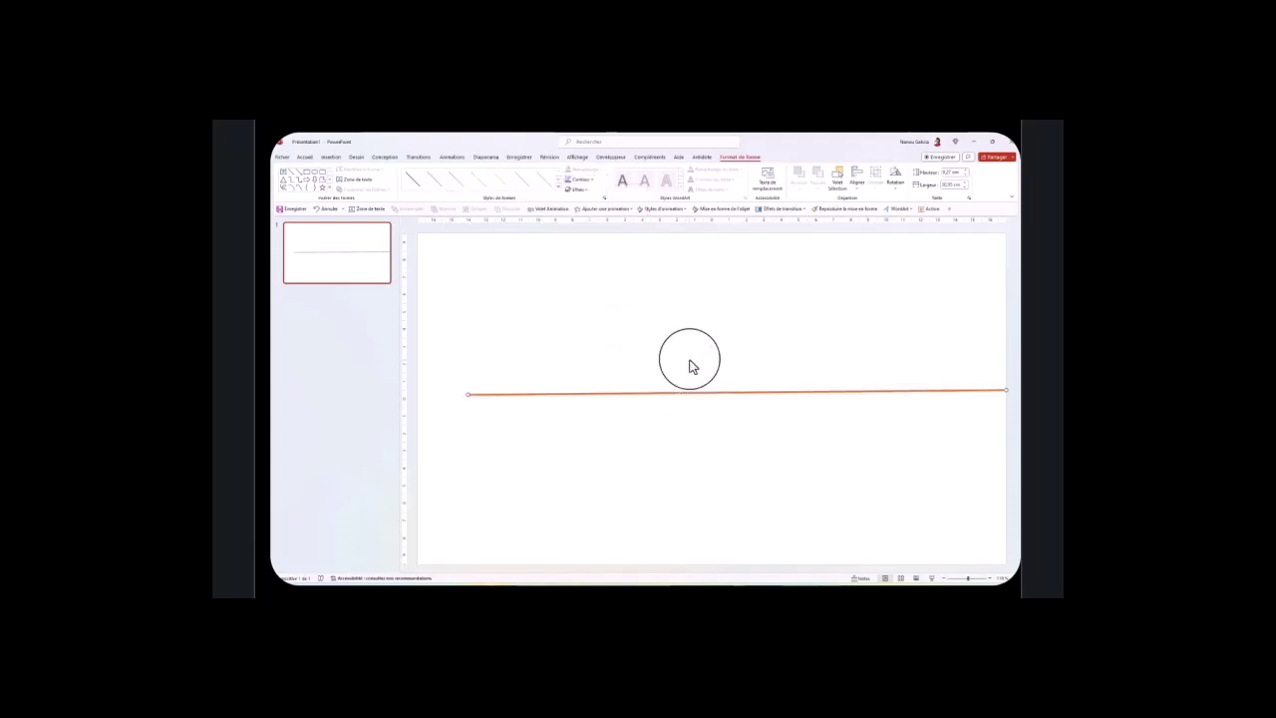
{"action": "left_click", "coordinate": [586, 181]}
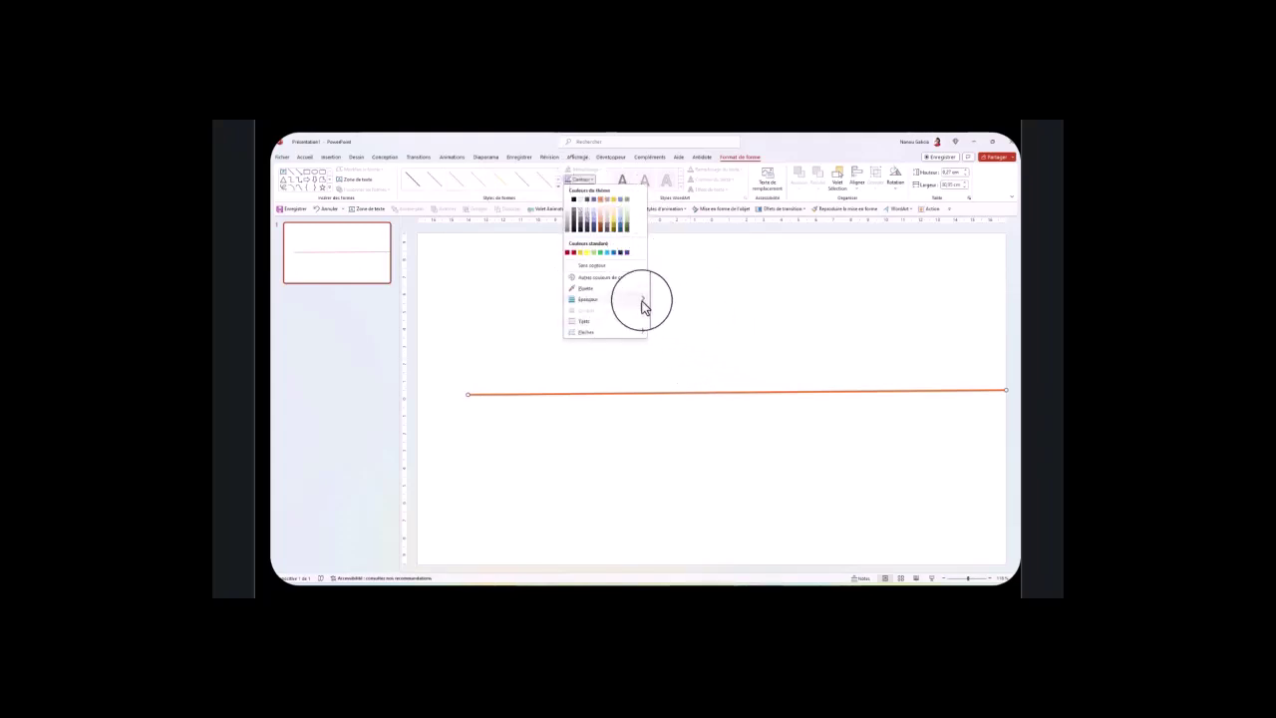
{"action": "mouse_move", "coordinate": [643, 307]}
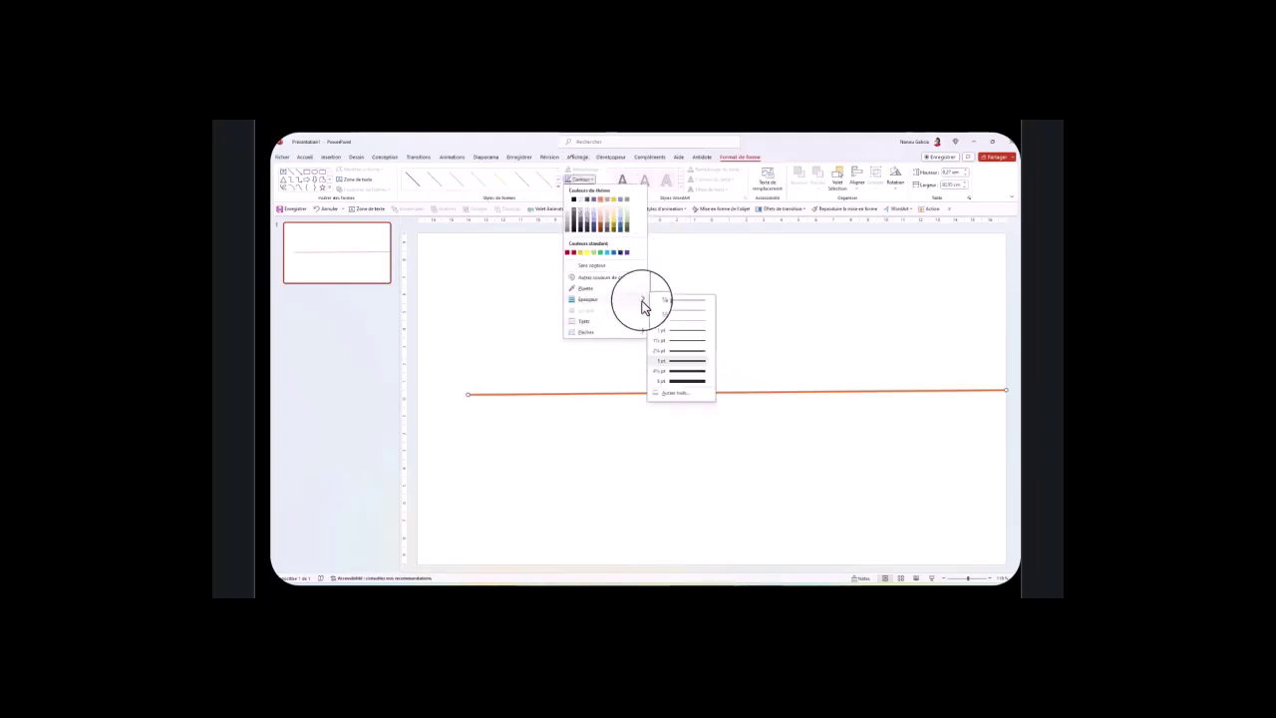
{"action": "left_click", "coordinate": [675, 360]}
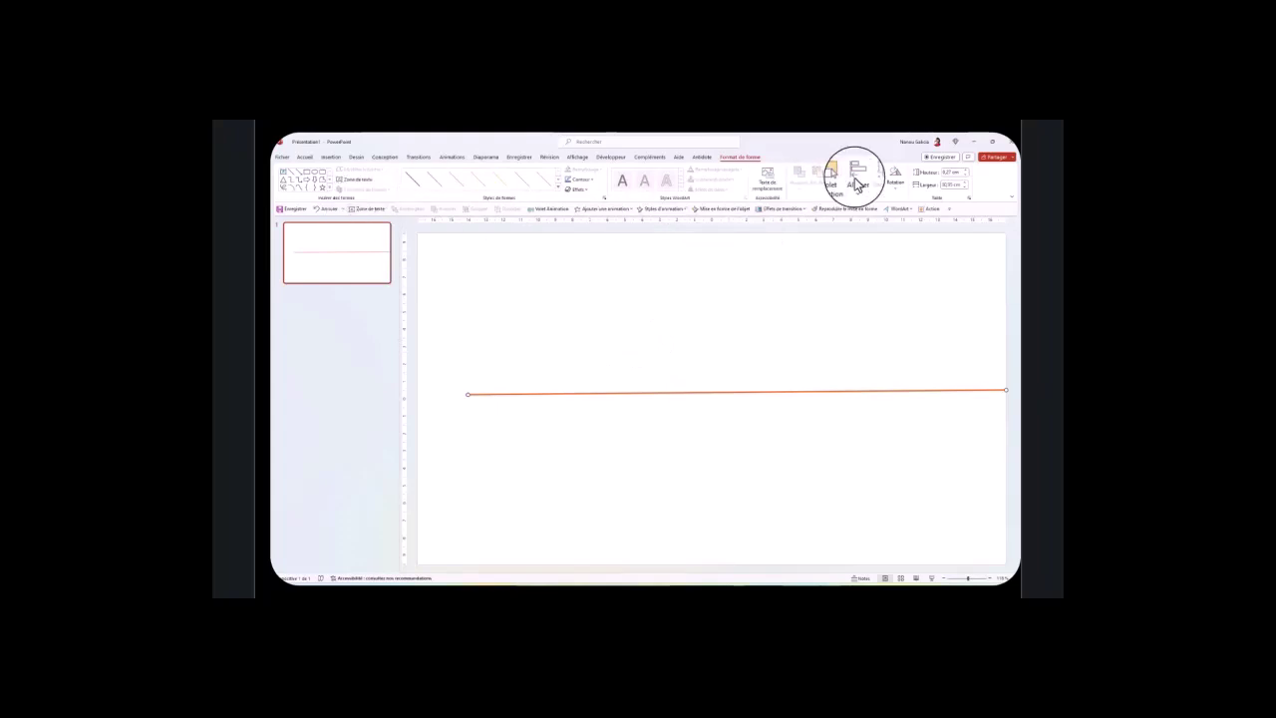
- Align the line to the slide's horizontal centre and vertical middle
{"action": "left_click", "coordinate": [856, 184]}
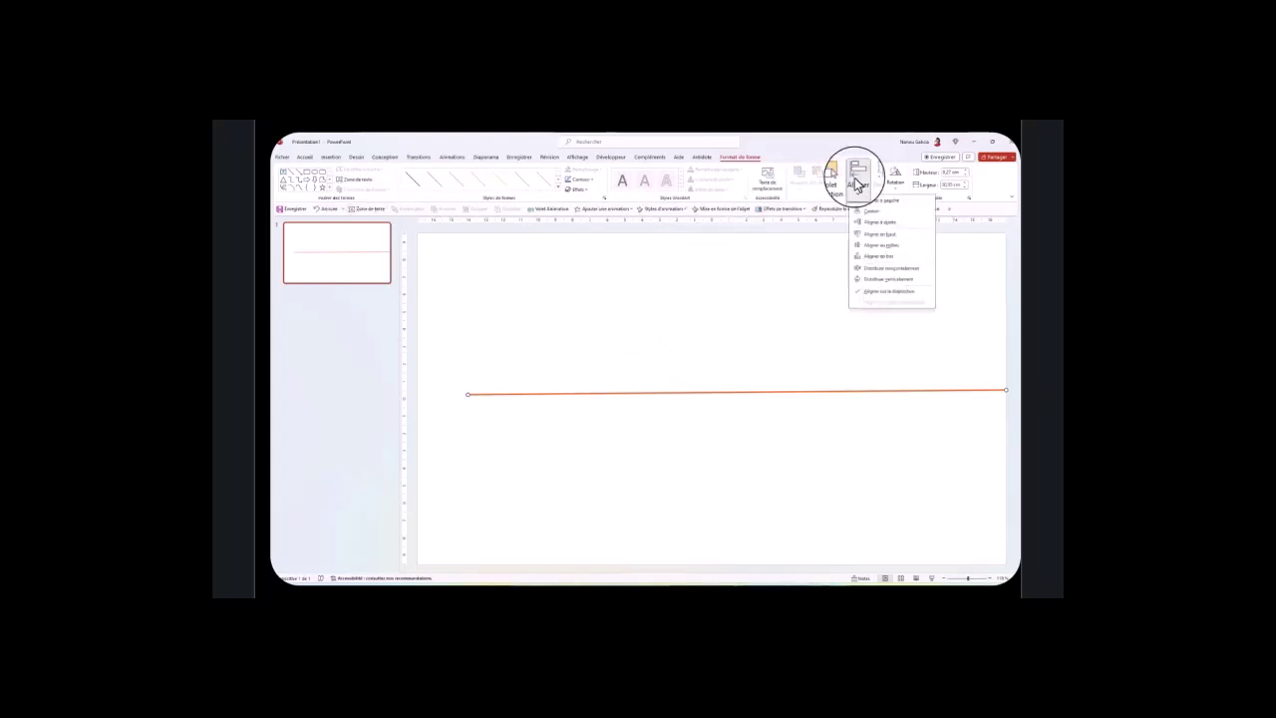
{"action": "left_click", "coordinate": [869, 210]}
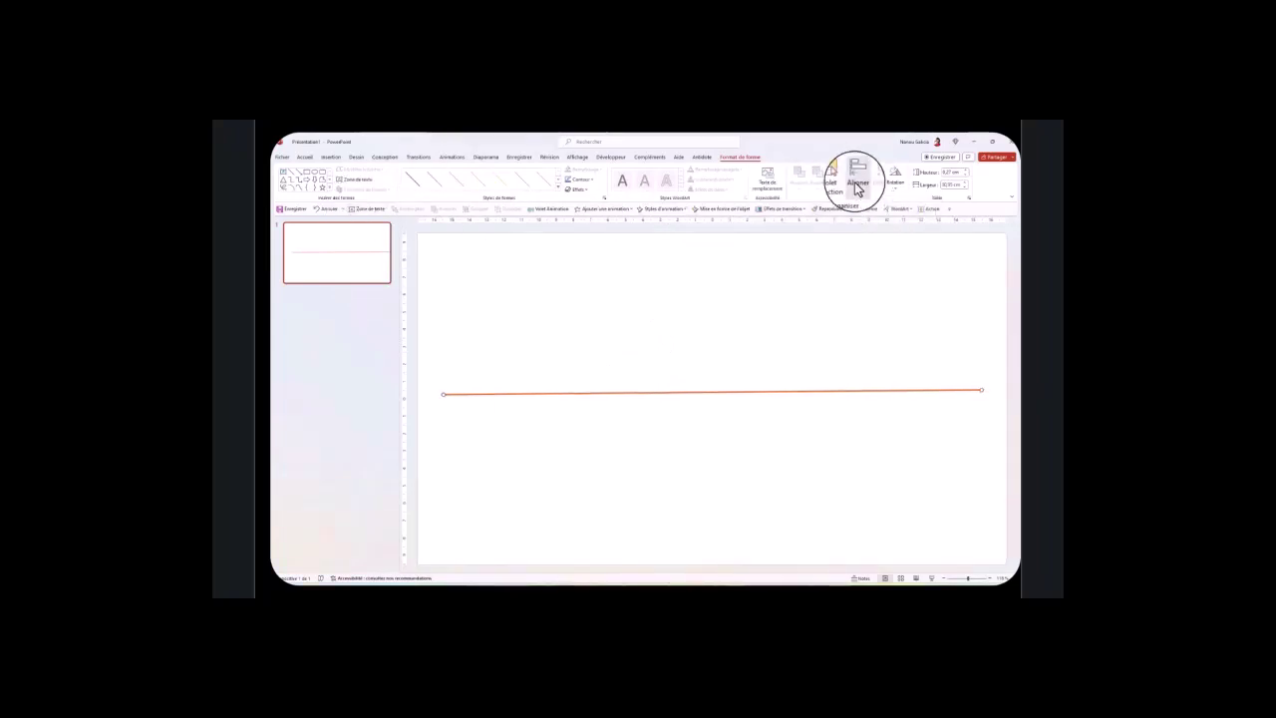
{"action": "left_click", "coordinate": [856, 185]}
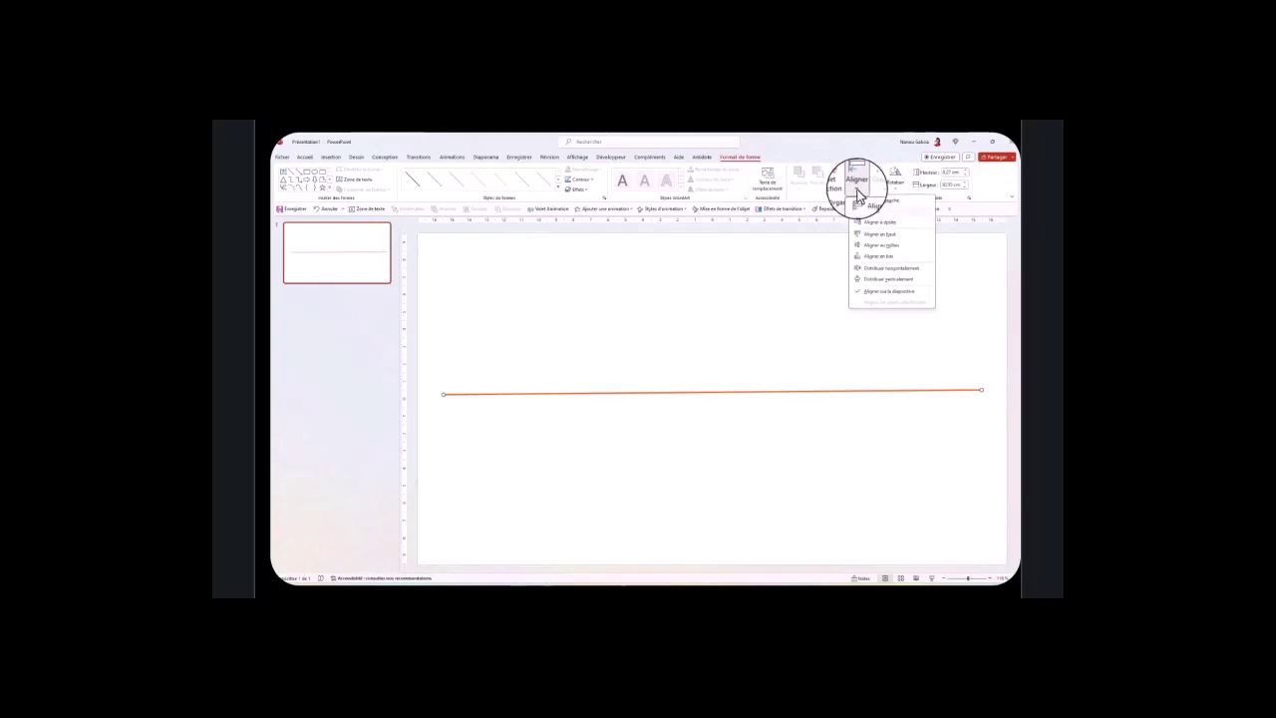
{"action": "left_click", "coordinate": [881, 247]}
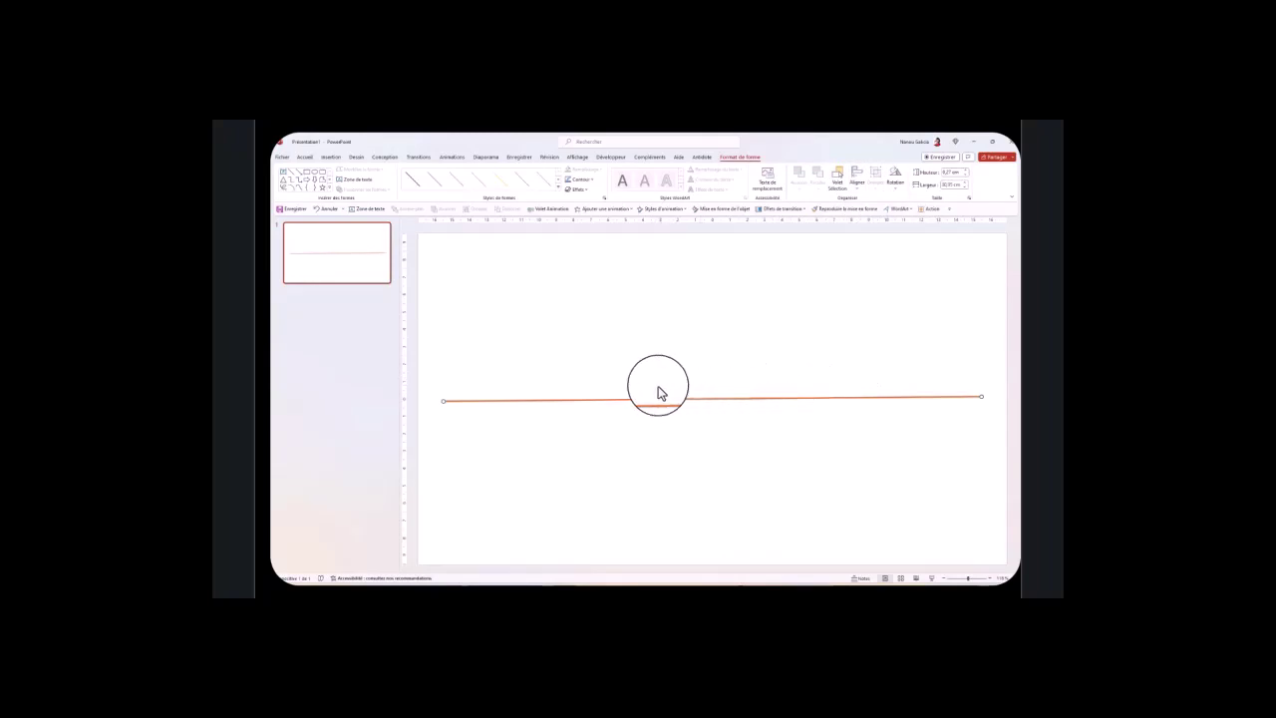
- Drag the line's endpoints so it runs level, starting slightly in from the left edge
{"action": "left_click", "coordinate": [669, 344]}
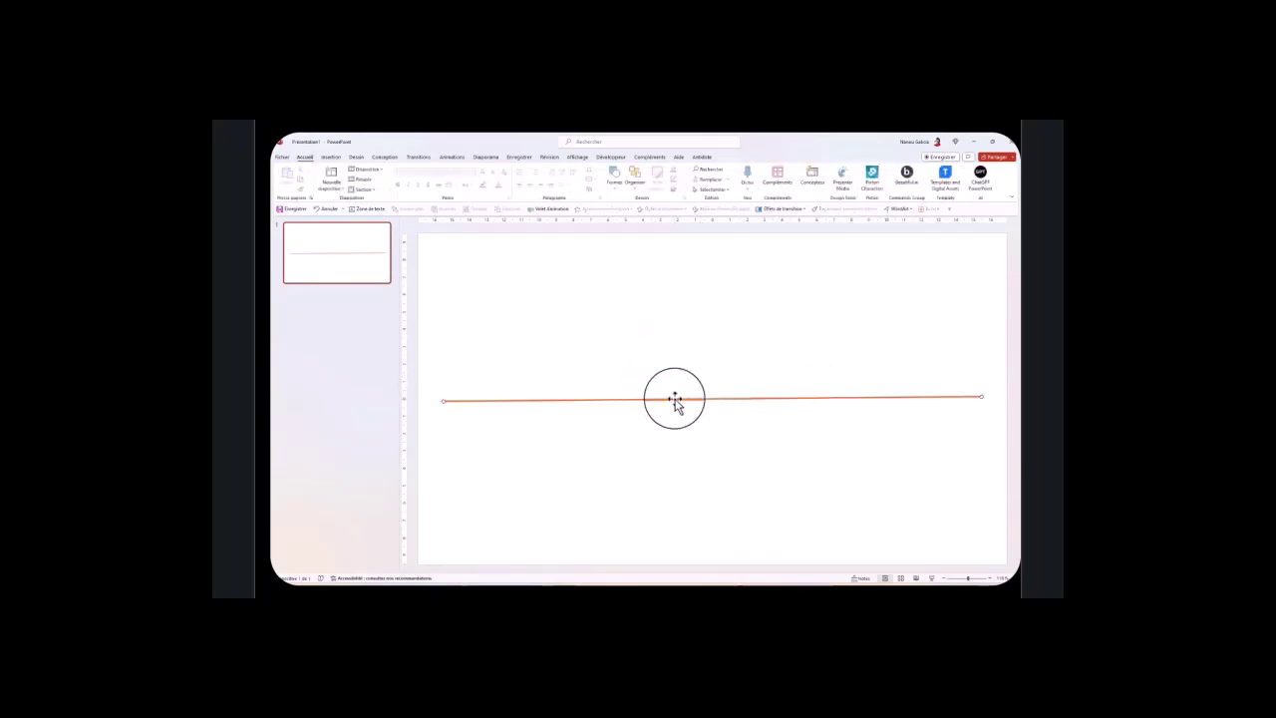
{"action": "left_click_drag", "start_coordinate": [675, 401], "coordinate": [688, 399]}
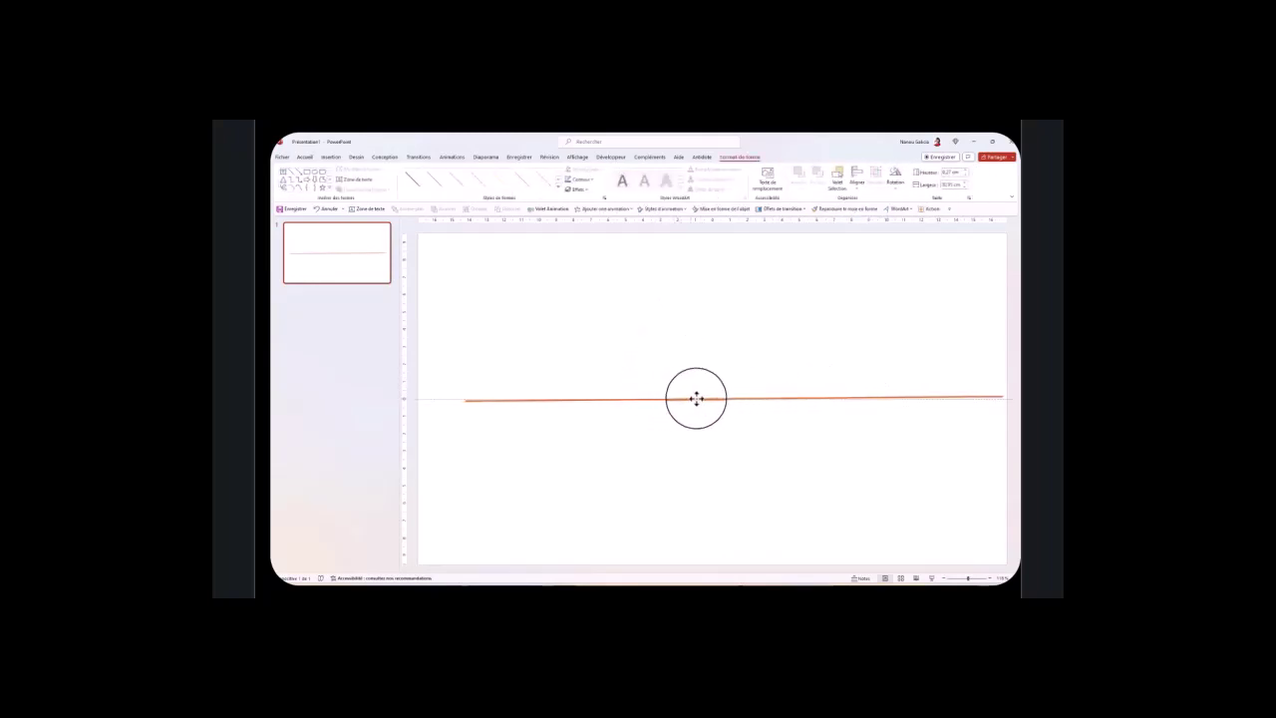
{"action": "left_click_drag", "start_coordinate": [696, 398], "coordinate": [696, 399]}
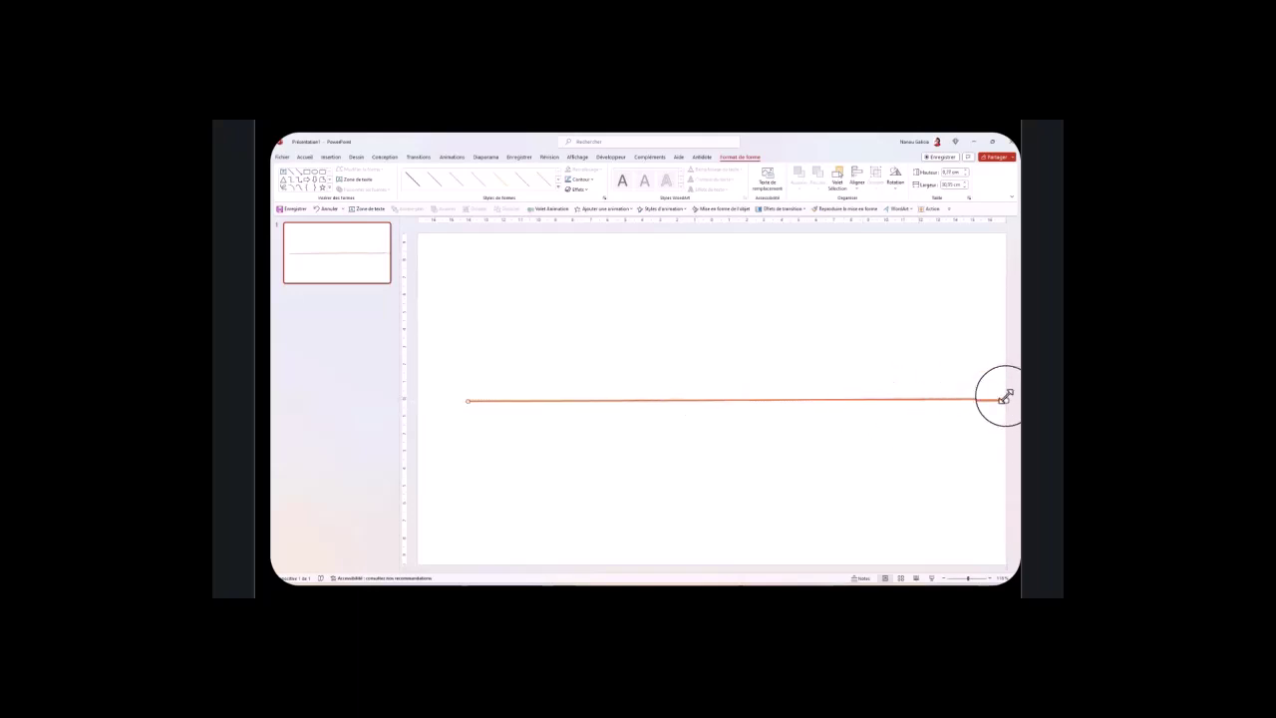
{"action": "left_click_drag", "start_coordinate": [1005, 397], "coordinate": [1006, 398]}
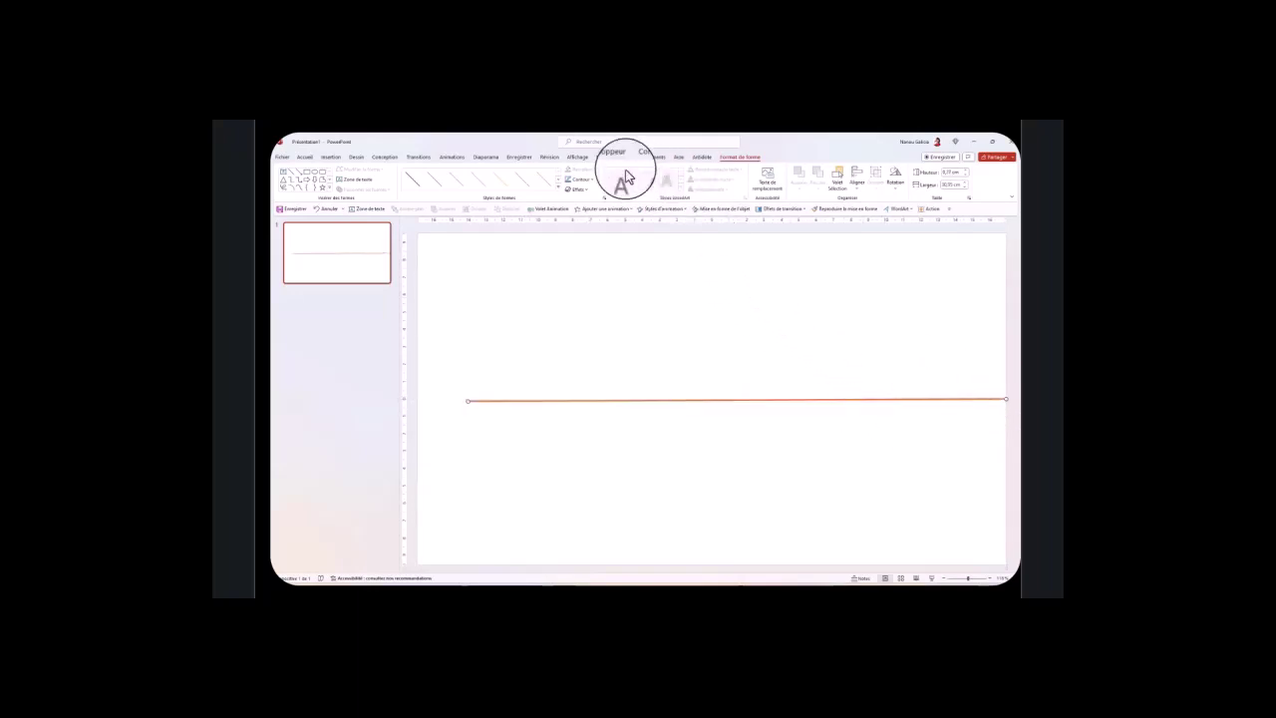
{"action": "left_click", "coordinate": [578, 157]}
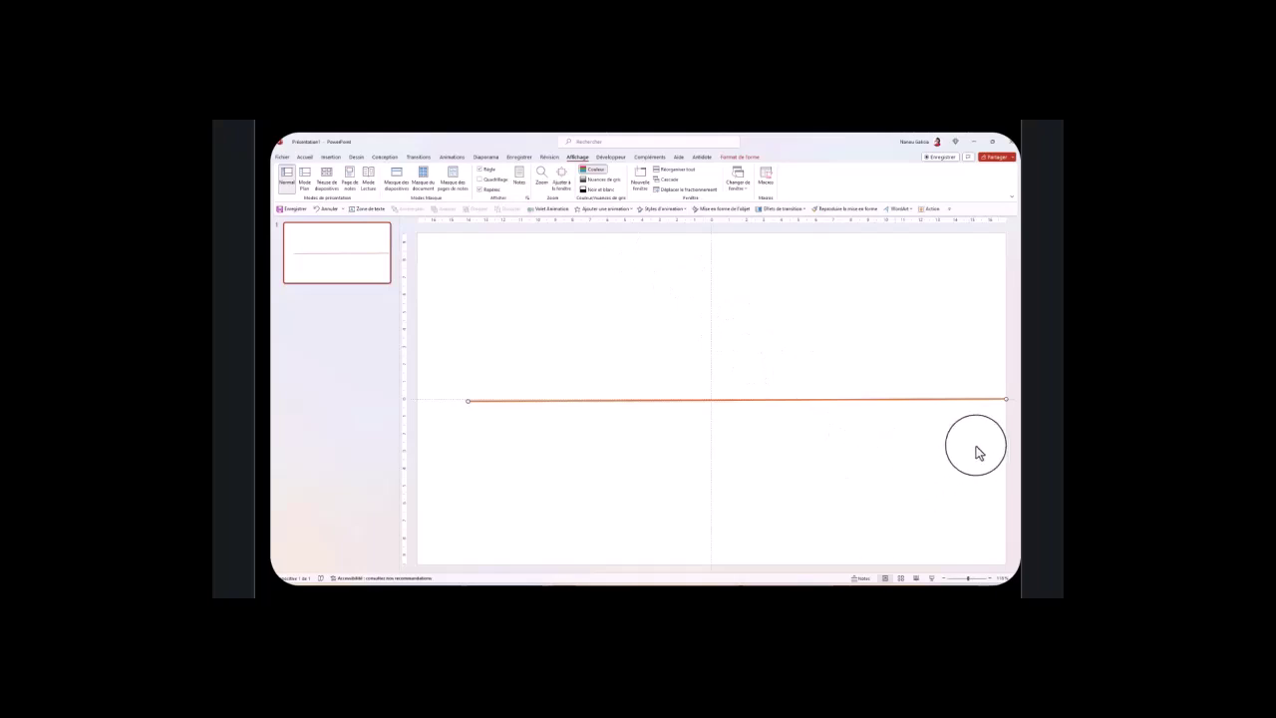
{"action": "left_click_drag", "start_coordinate": [467, 400], "coordinate": [467, 399]}
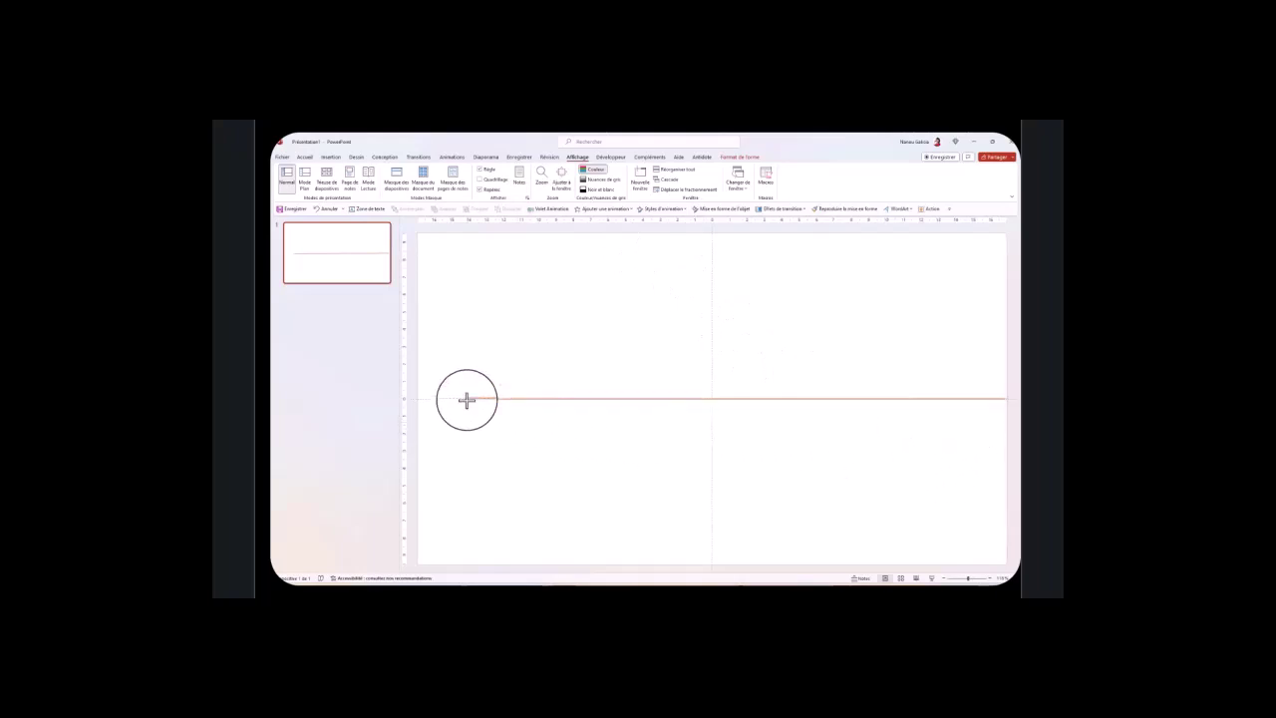
{"action": "left_click", "coordinate": [875, 470]}
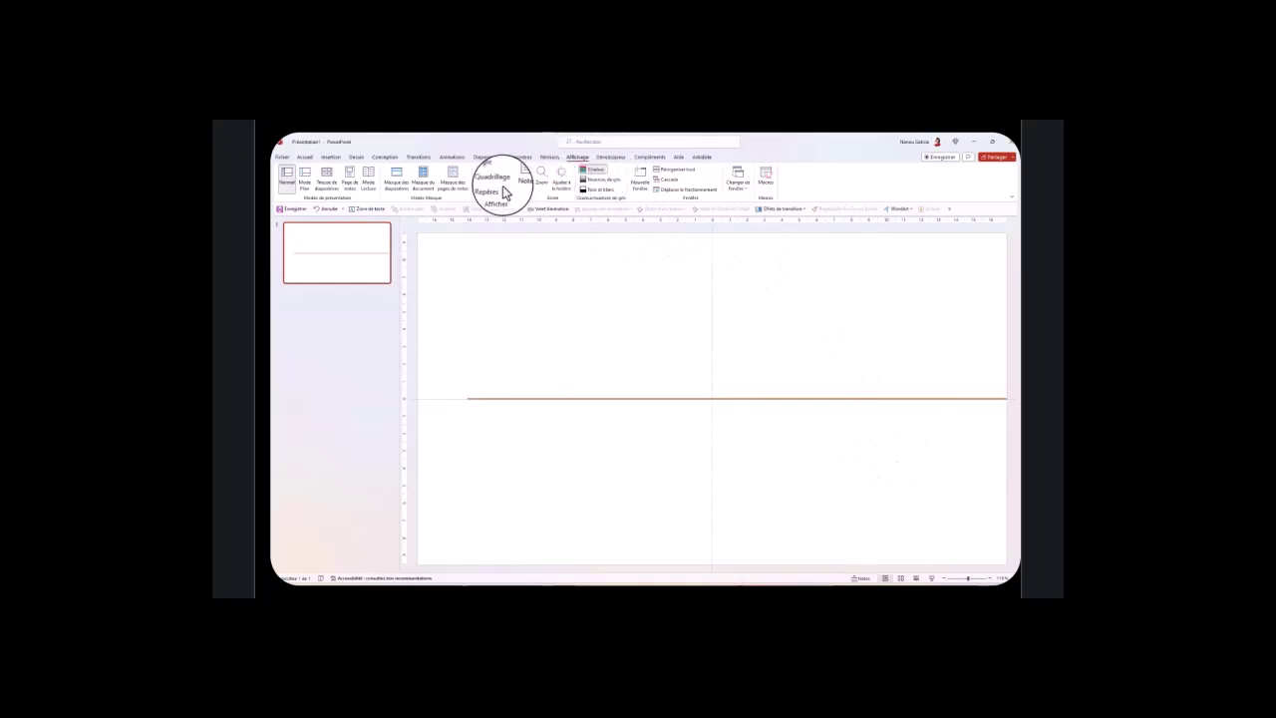
{"action": "key", "text": "Tab"}
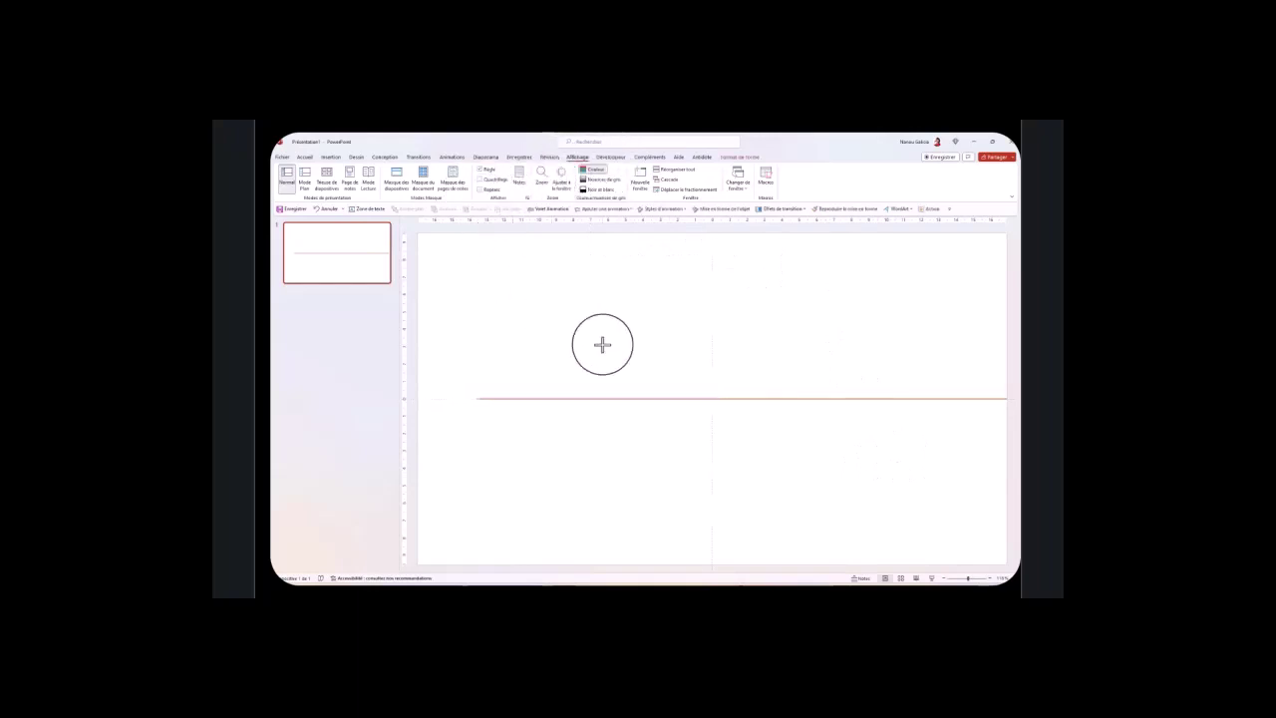
{"action": "key", "text": "Escape"}
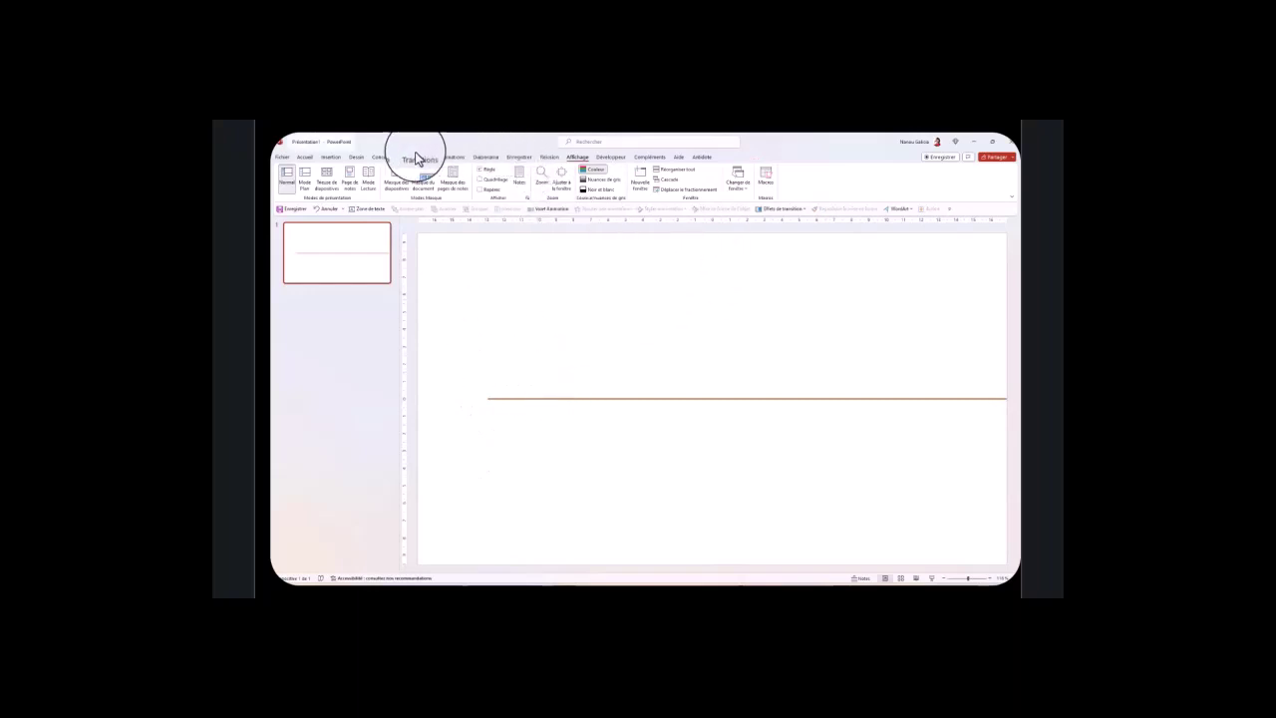
{"action": "left_click", "coordinate": [332, 157]}
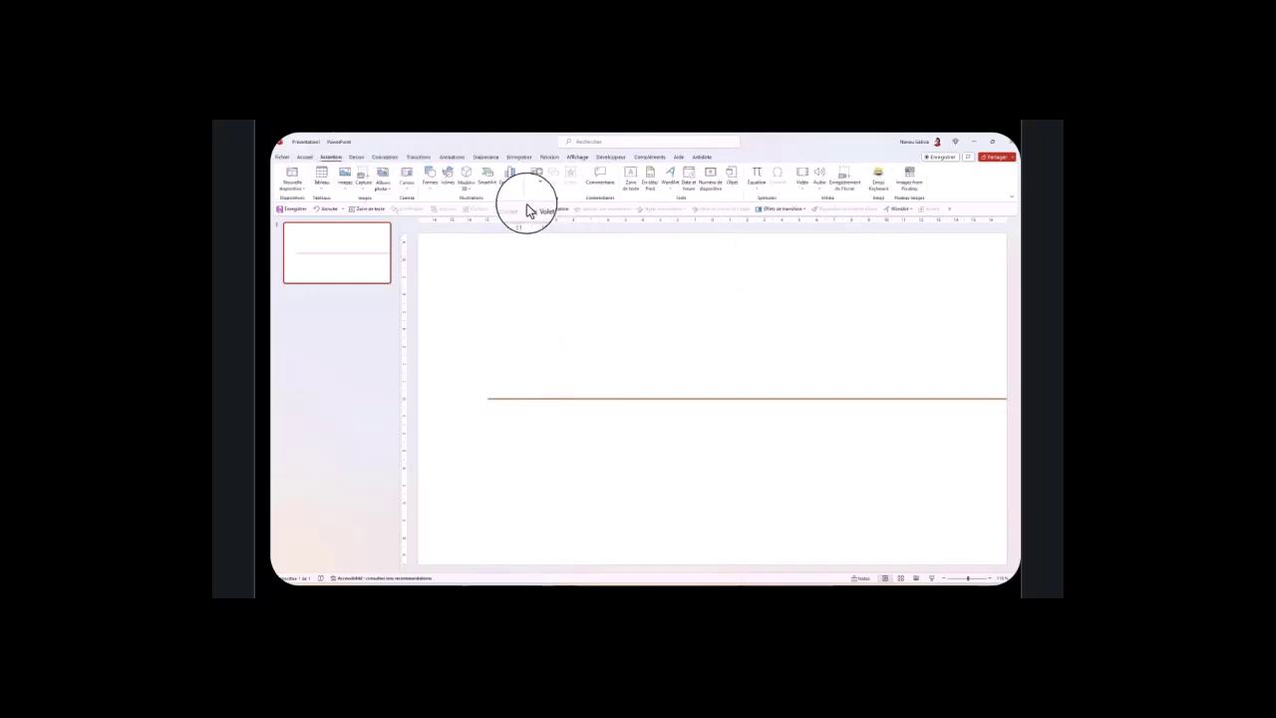
- Draw an oval near the slide's upper left and set its height to 3 cm
{"action": "left_click", "coordinate": [429, 179]}
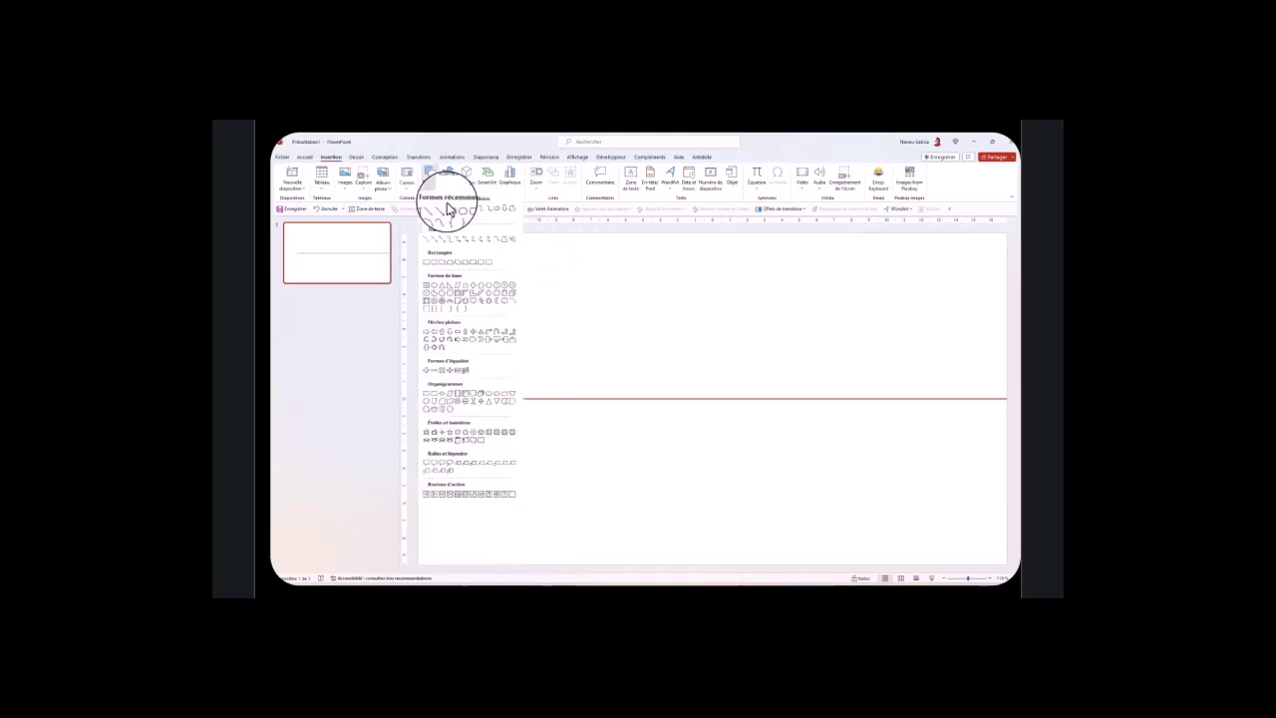
{"action": "left_click", "coordinate": [463, 211]}
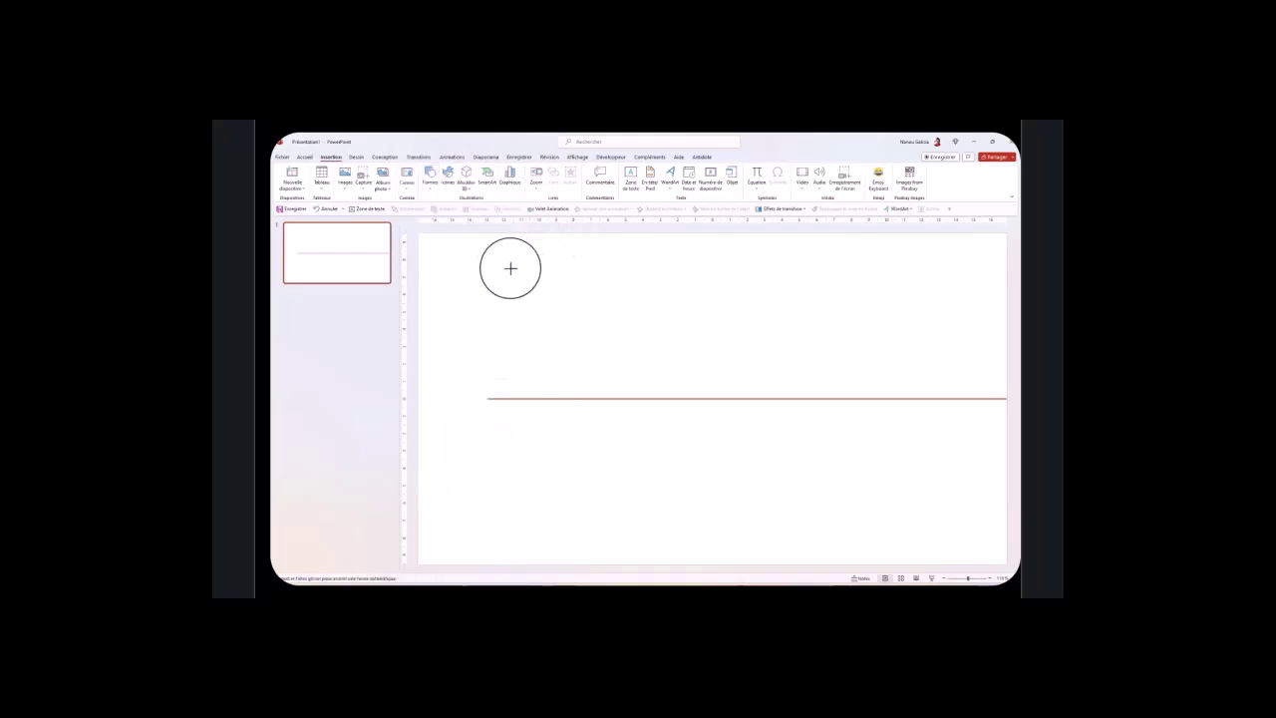
{"action": "left_click_drag", "start_coordinate": [515, 273], "coordinate": [570, 321]}
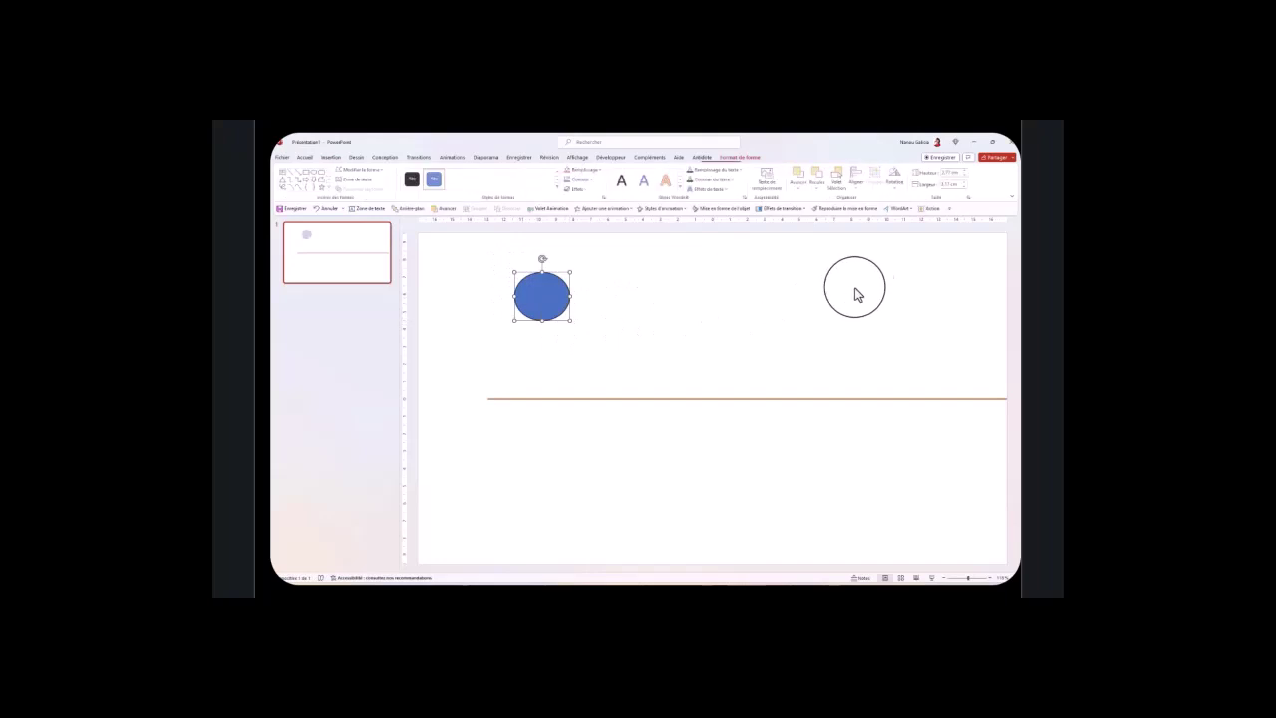
{"action": "left_click", "coordinate": [947, 172]}
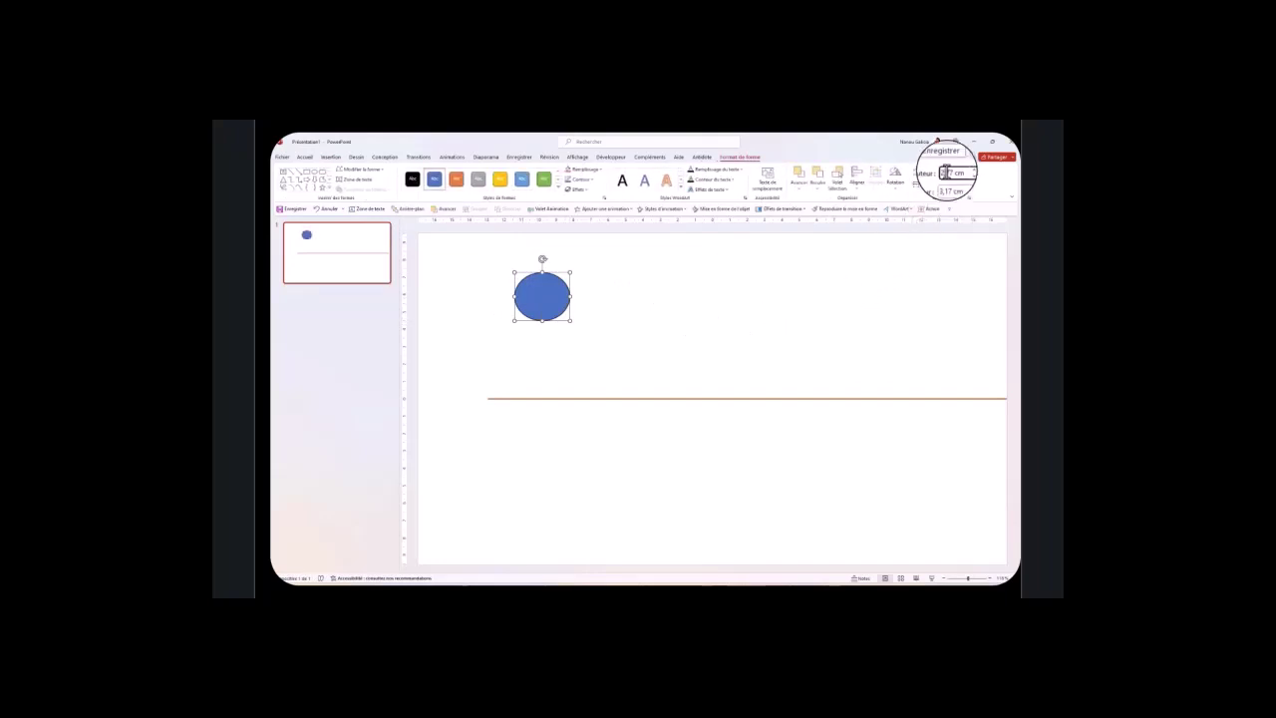
{"action": "type", "text": "3"}
{"action": "key", "text": "Return"}
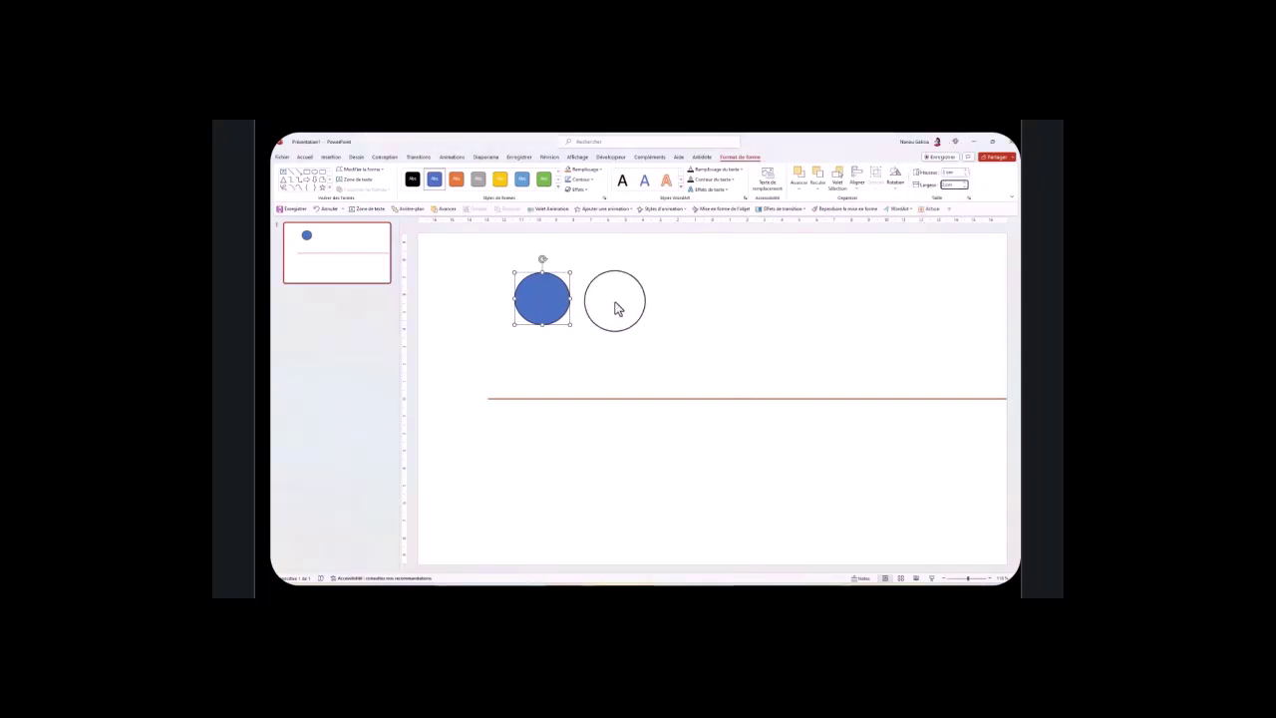
- Remove the circle's outline after cancelling an accidental move
{"action": "left_click_drag", "start_coordinate": [545, 305], "coordinate": [557, 304]}
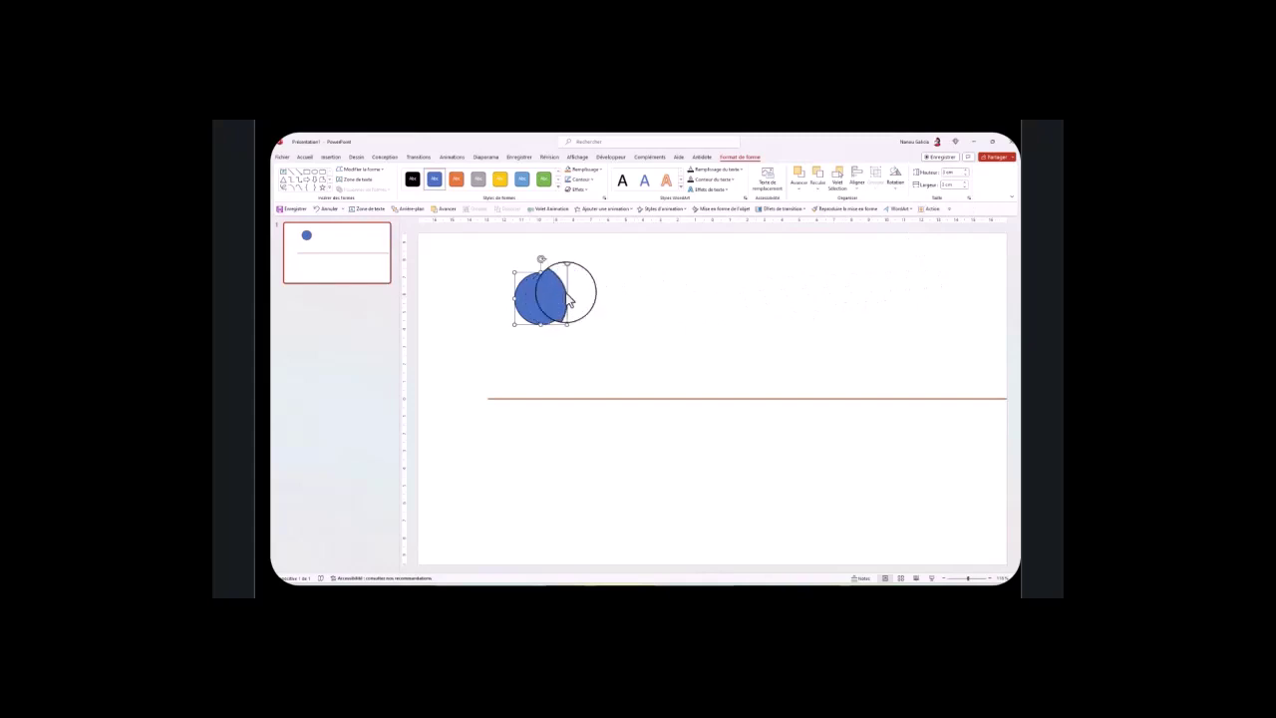
{"action": "key", "text": "Escape"}
{"action": "left_click", "coordinate": [588, 185]}
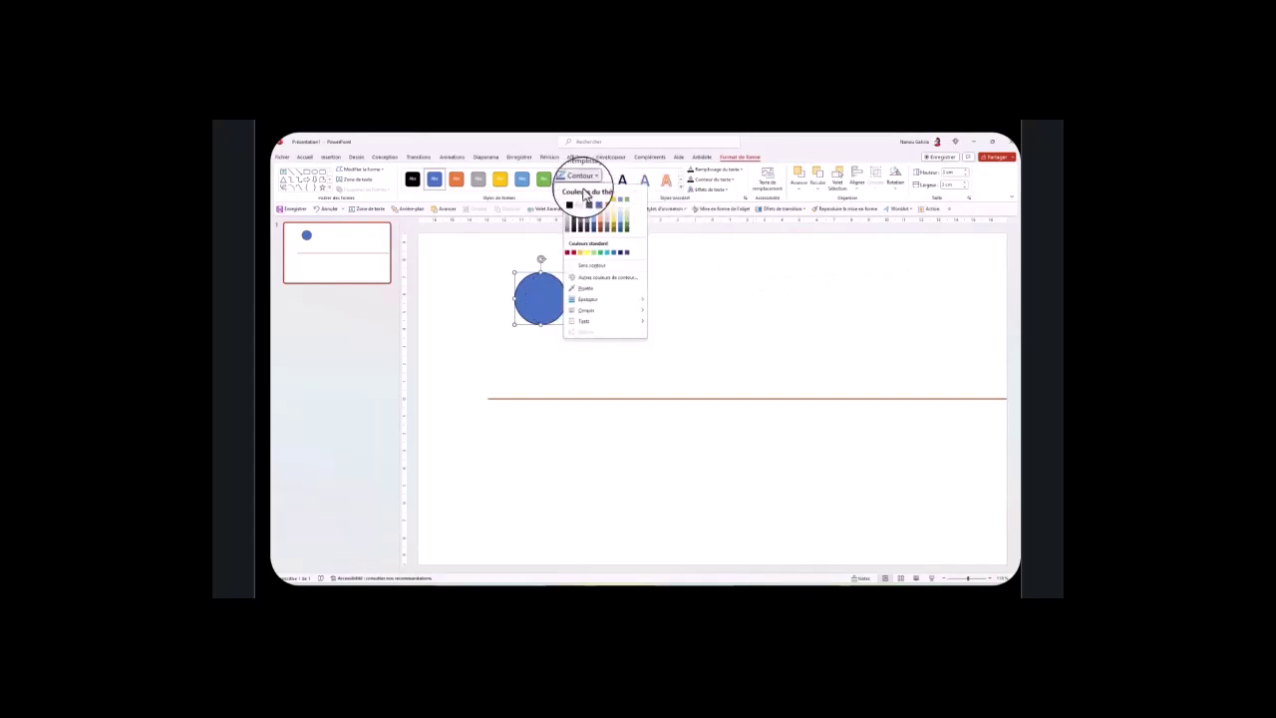
{"action": "left_click", "coordinate": [591, 268]}
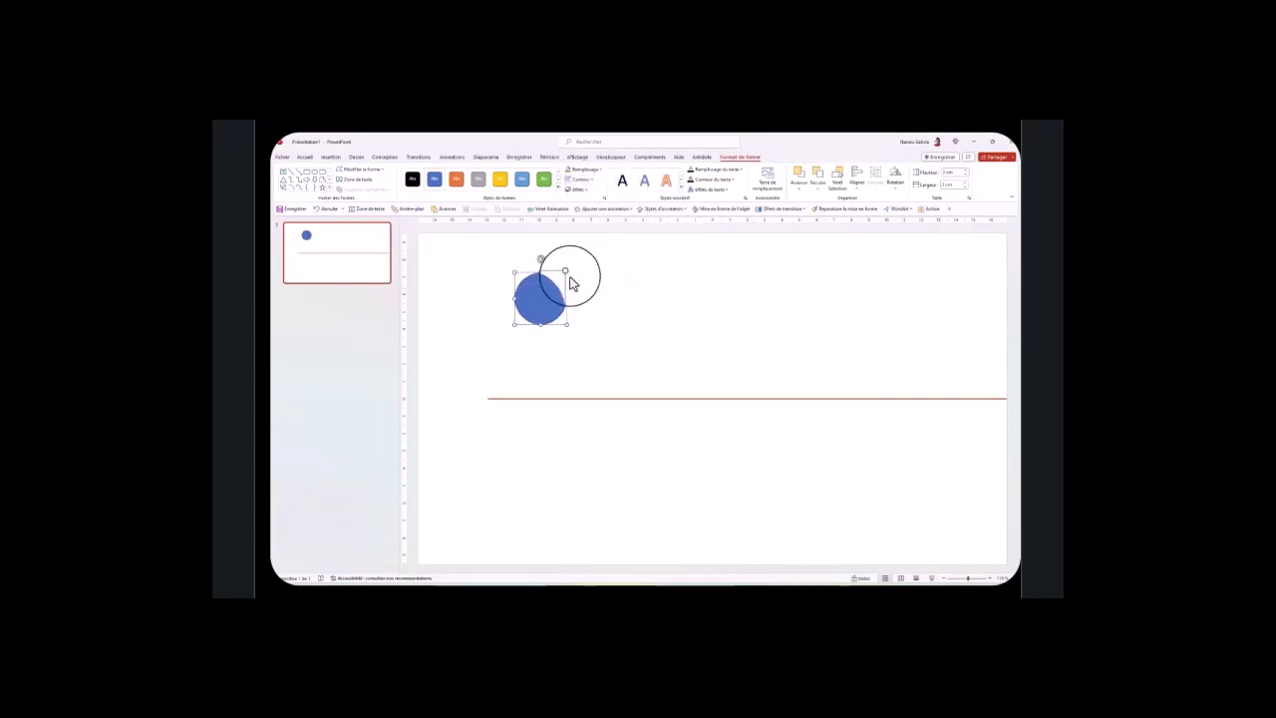
- Fill the circle orange and shift it slightly further left
{"action": "left_click_drag", "start_coordinate": [559, 294], "coordinate": [548, 287]}
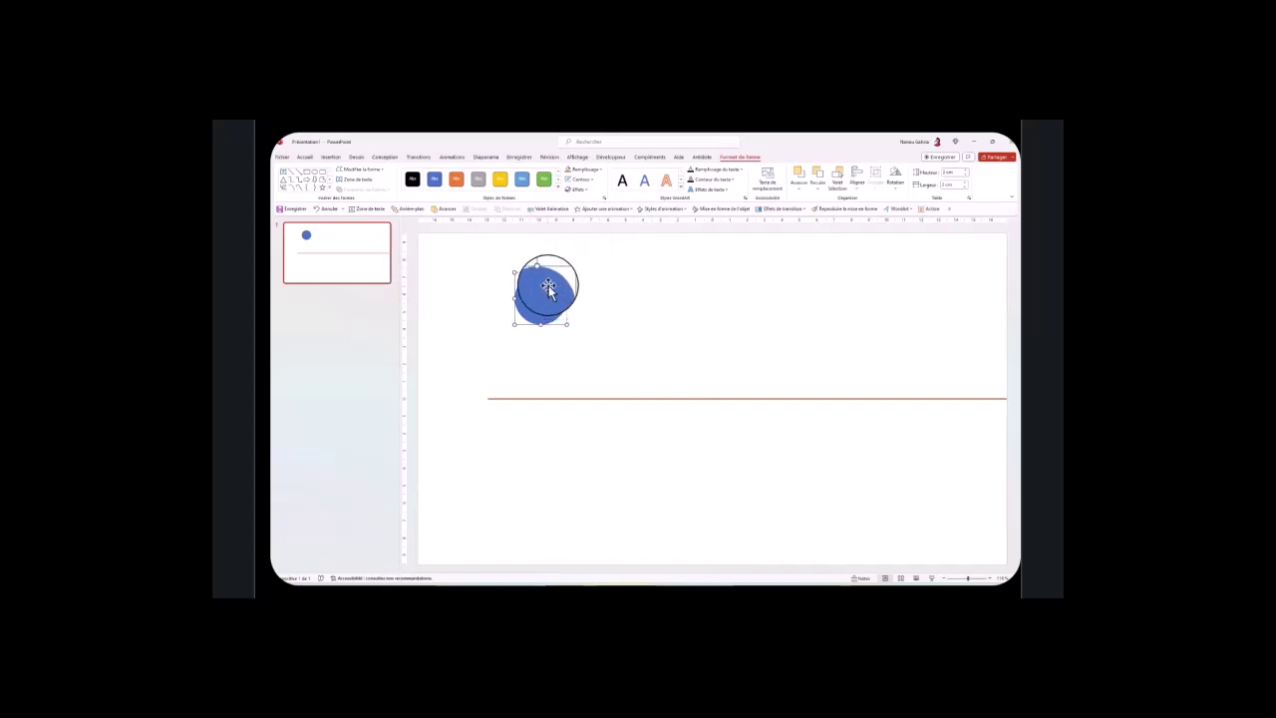
{"action": "right_click", "coordinate": [548, 287]}
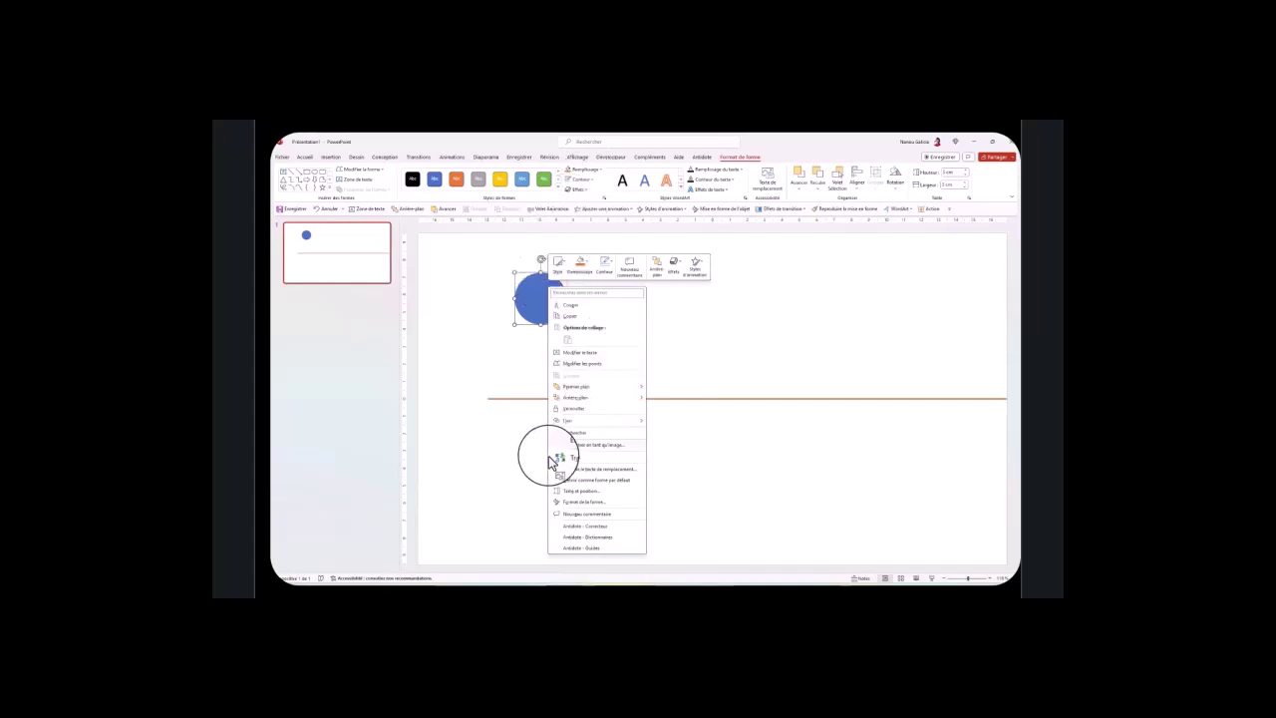
{"action": "left_click", "coordinate": [587, 267]}
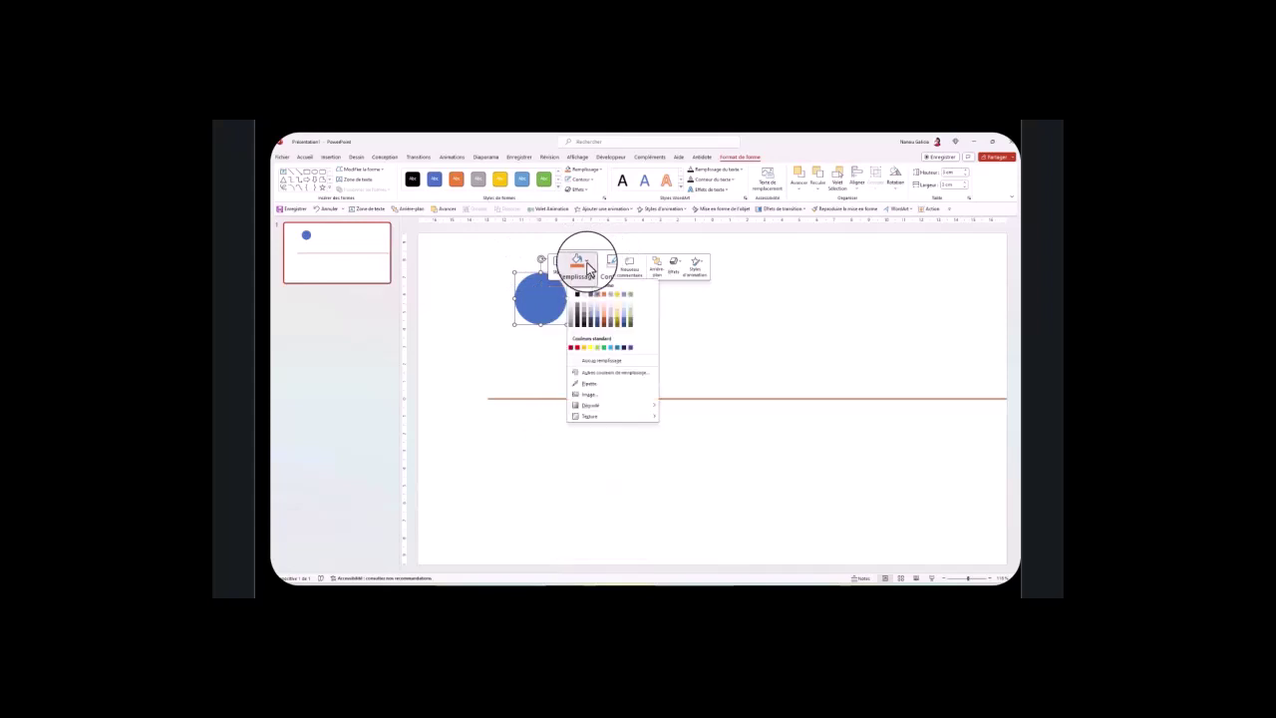
{"action": "left_click", "coordinate": [604, 323]}
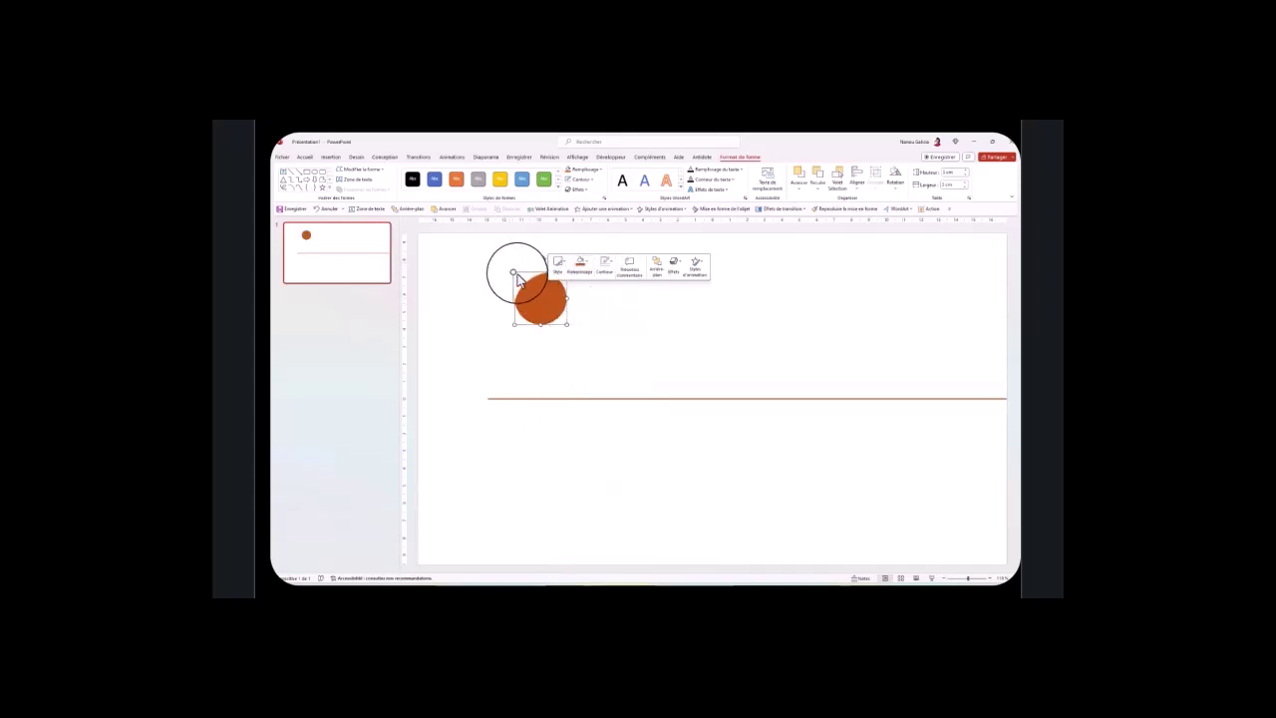
{"action": "mouse_move", "coordinate": [513, 272]}
{"action": "left_mouse_down"}
{"action": "mouse_move", "coordinate": [536, 295]}
{"action": "mouse_move", "coordinate": [519, 301]}
{"action": "left_mouse_up"}
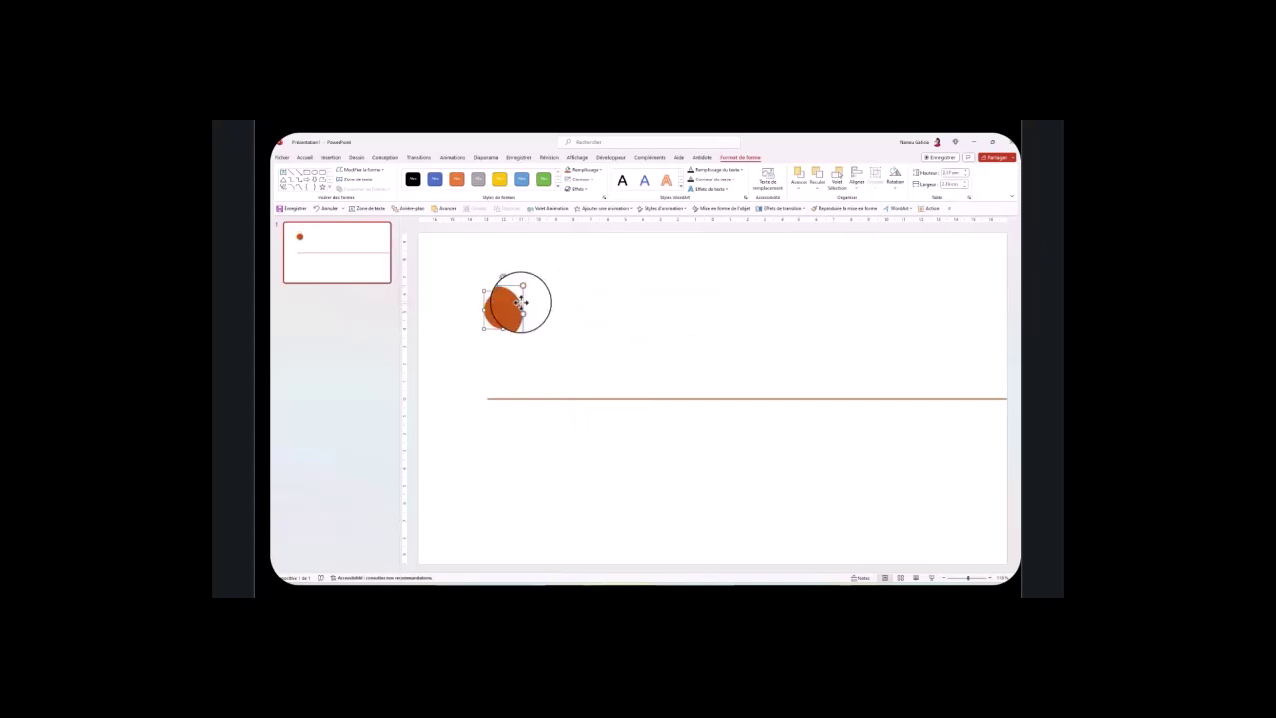
- Draw a small text box over the orange circle
{"action": "left_click", "coordinate": [358, 181]}
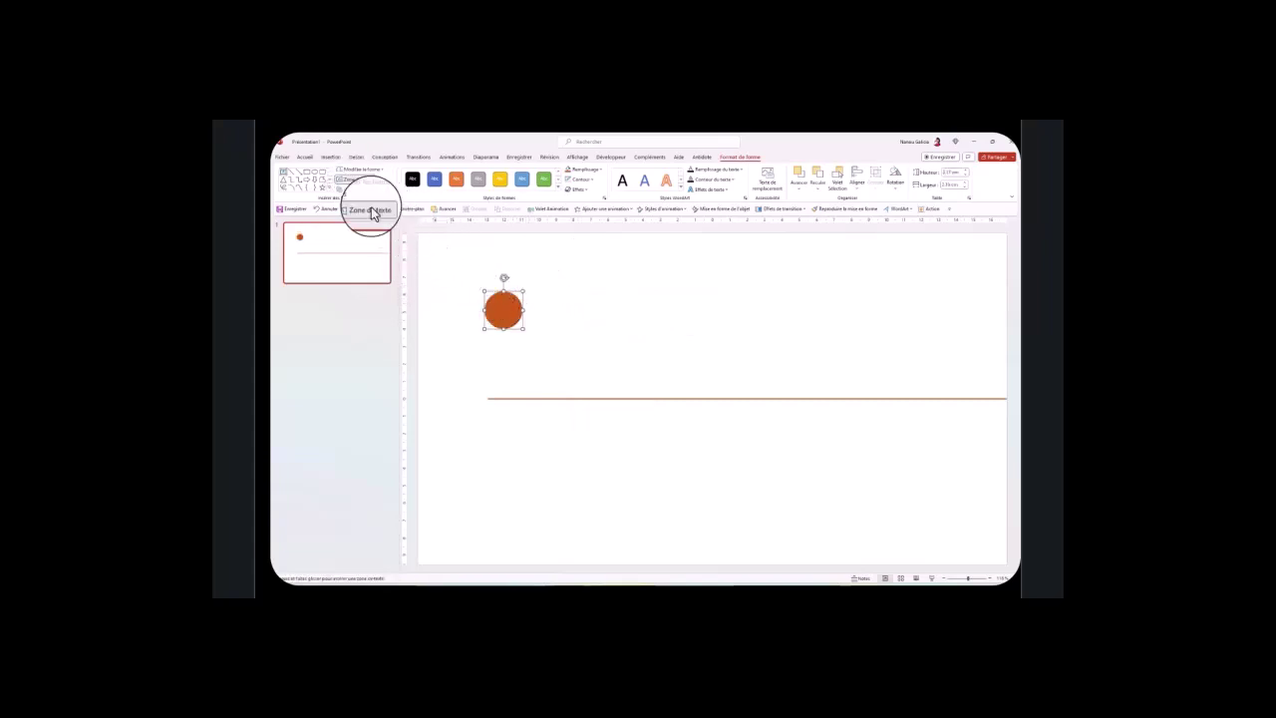
{"action": "left_click_drag", "start_coordinate": [495, 336], "coordinate": [507, 317]}
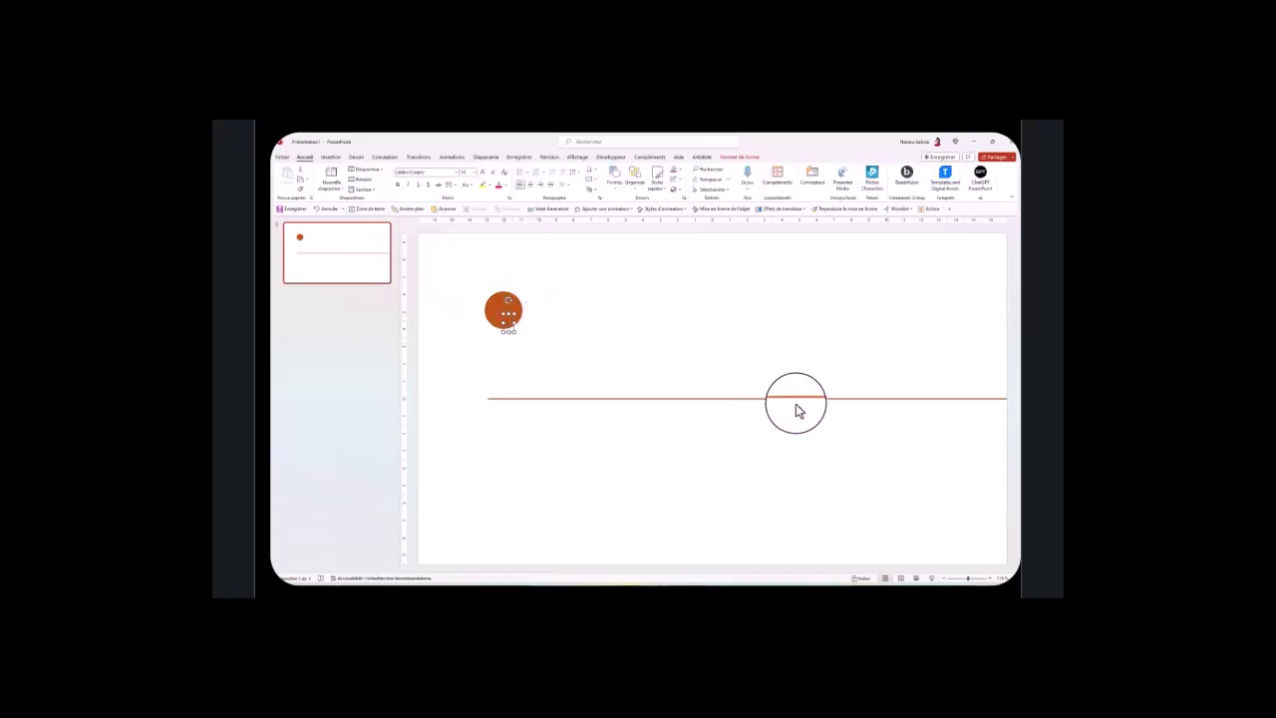
{"action": "right_click", "coordinate": [510, 318]}
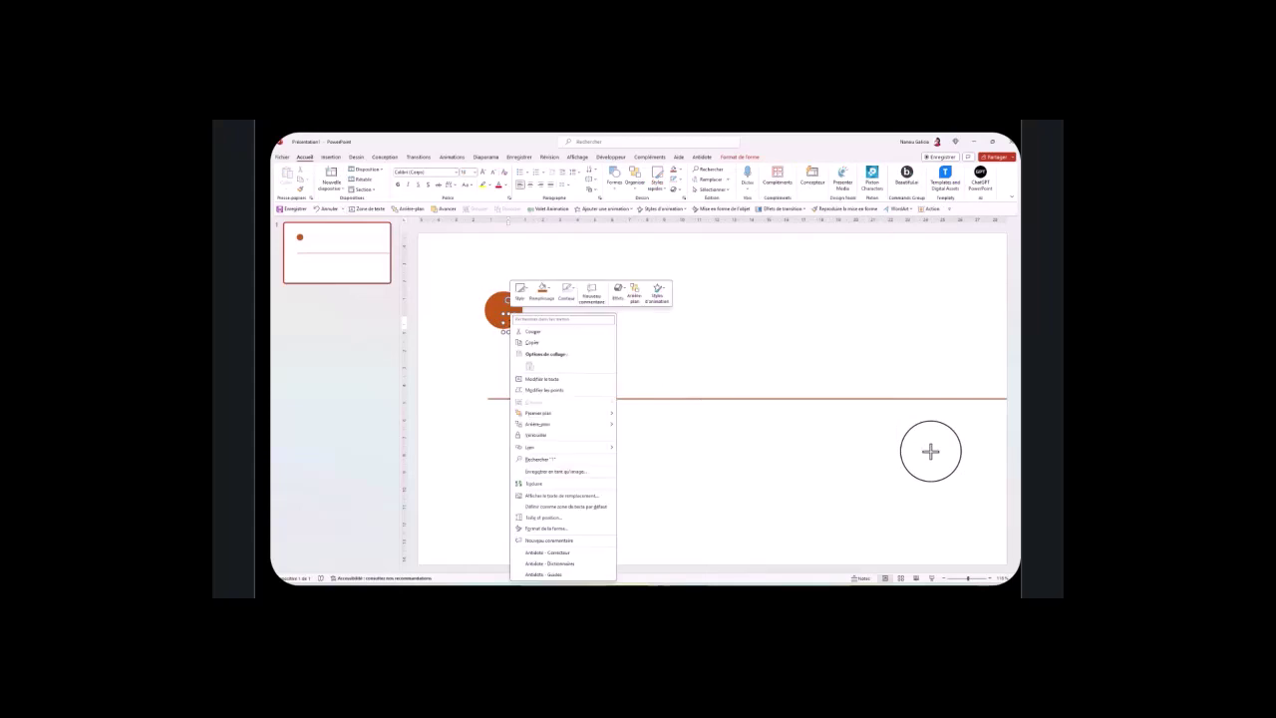
{"action": "left_click", "coordinate": [496, 306]}
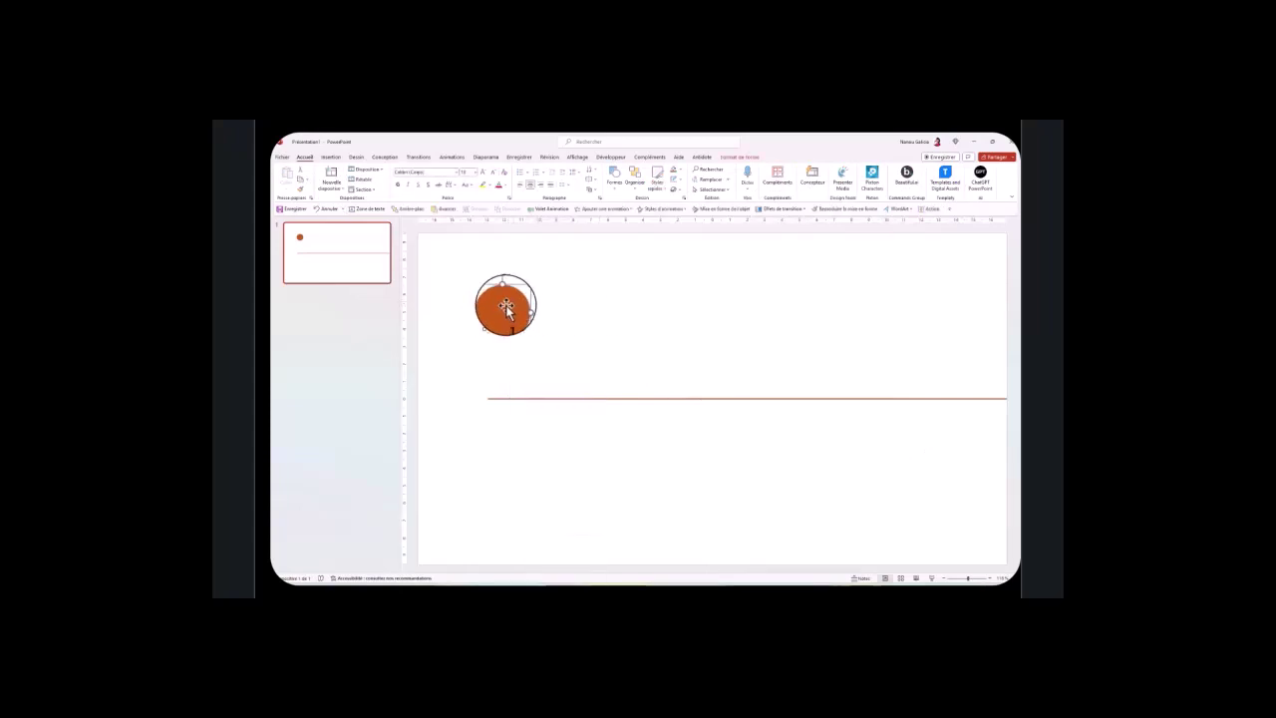
{"action": "left_click_drag", "start_coordinate": [507, 308], "coordinate": [509, 324]}
{"action": "right_click", "coordinate": [509, 321]}
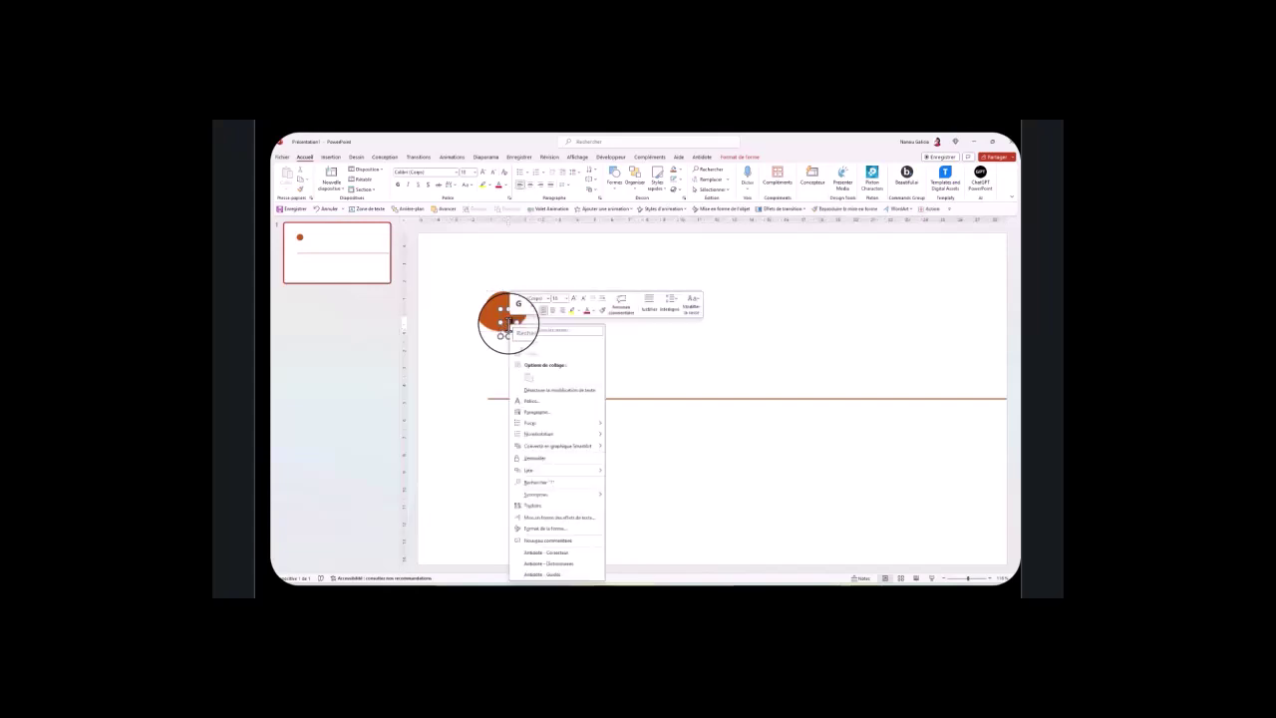
{"action": "left_click", "coordinate": [501, 313]}
- Select the text box and circle together and centre them on each other
{"action": "left_click", "coordinate": [498, 307], "text": "shift"}
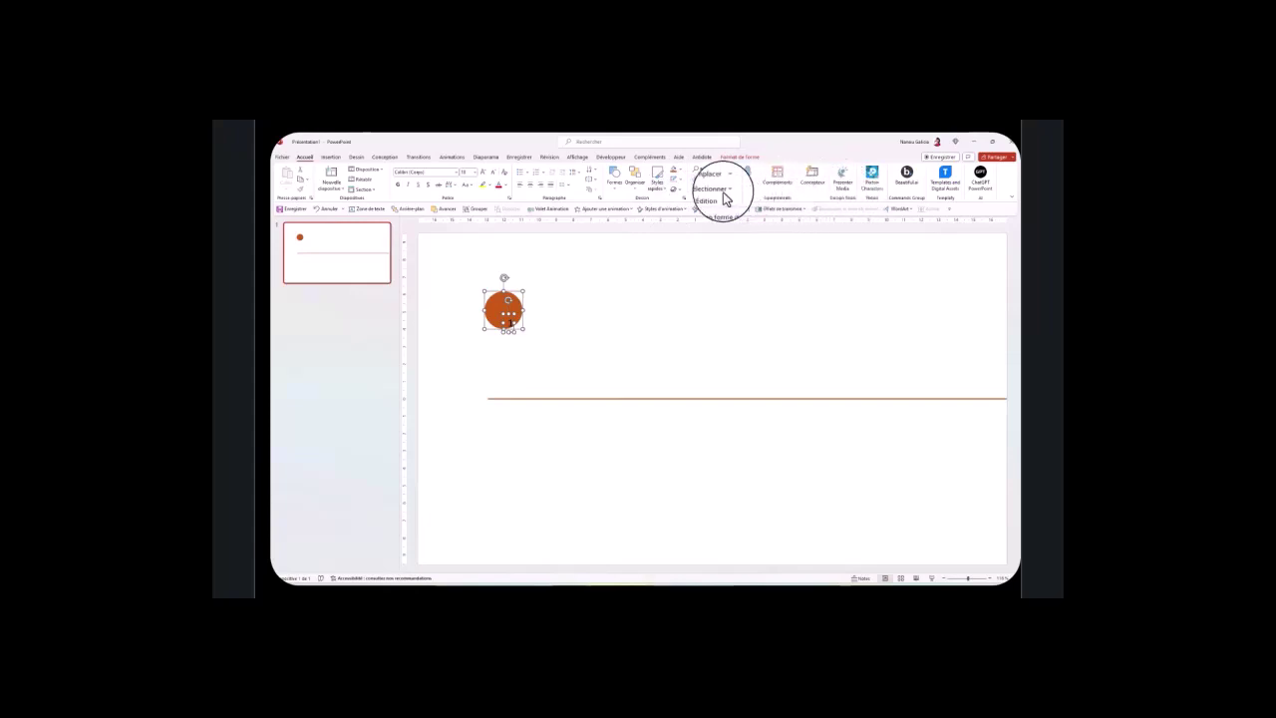
{"action": "left_click", "coordinate": [636, 186]}
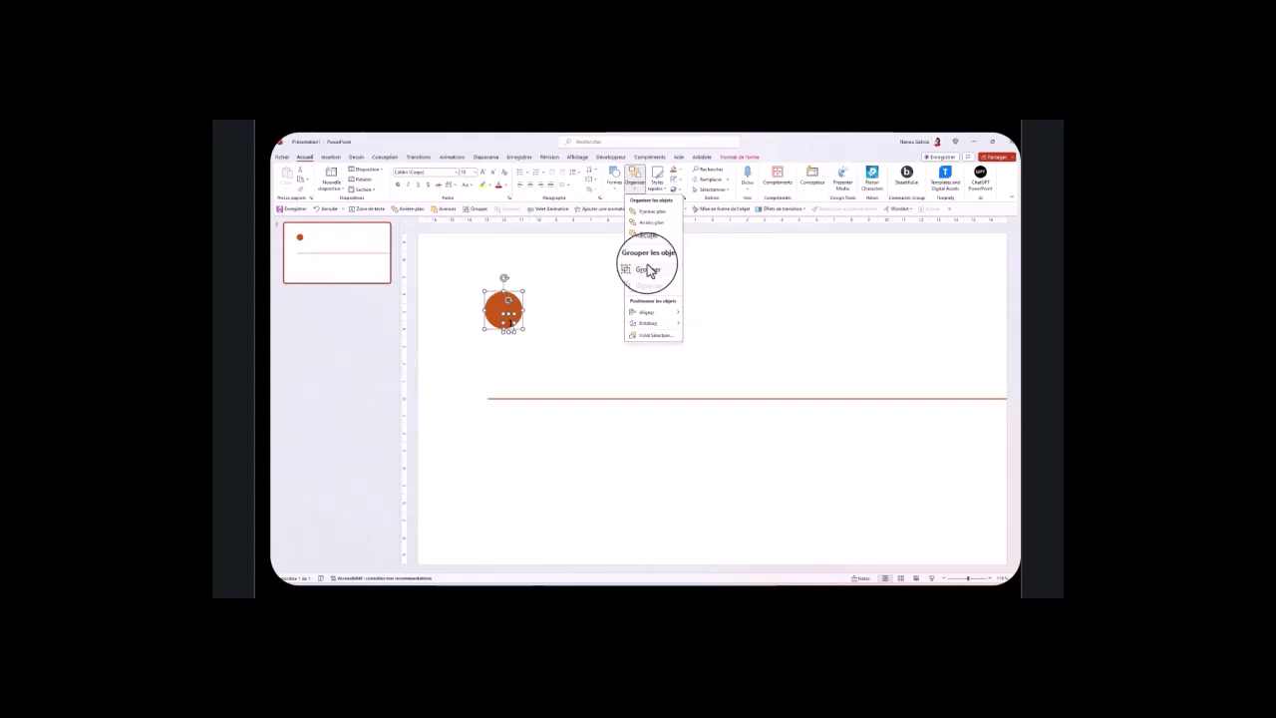
{"action": "mouse_move", "coordinate": [669, 317]}
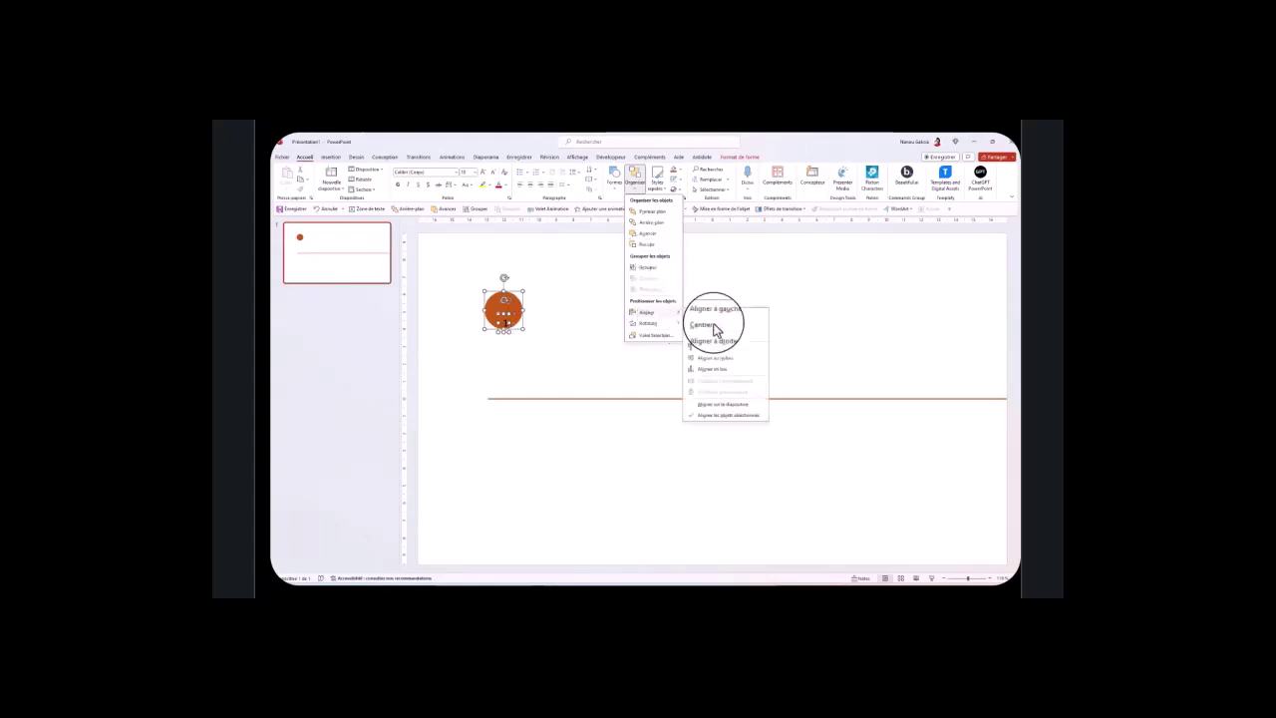
{"action": "left_click", "coordinate": [730, 365]}
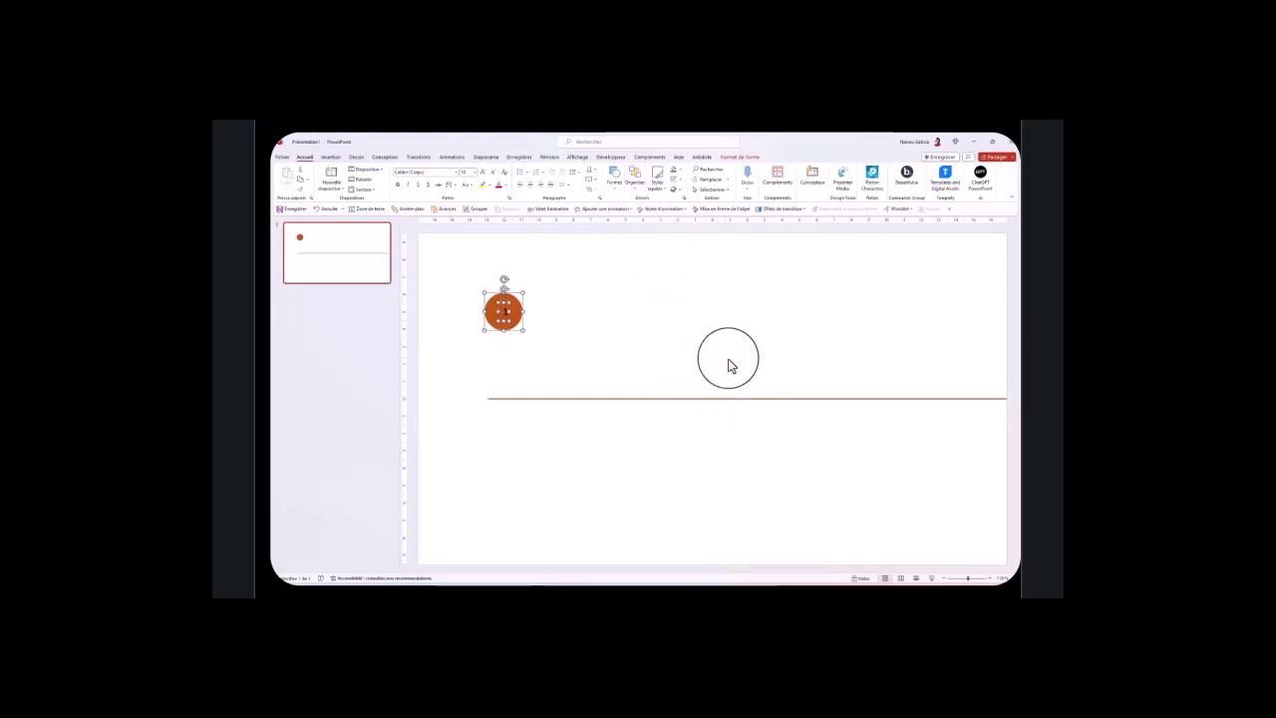
{"action": "left_click_drag", "start_coordinate": [628, 316], "coordinate": [525, 317]}
- Set the circle's text font to Lato
{"action": "left_click", "coordinate": [503, 310]}
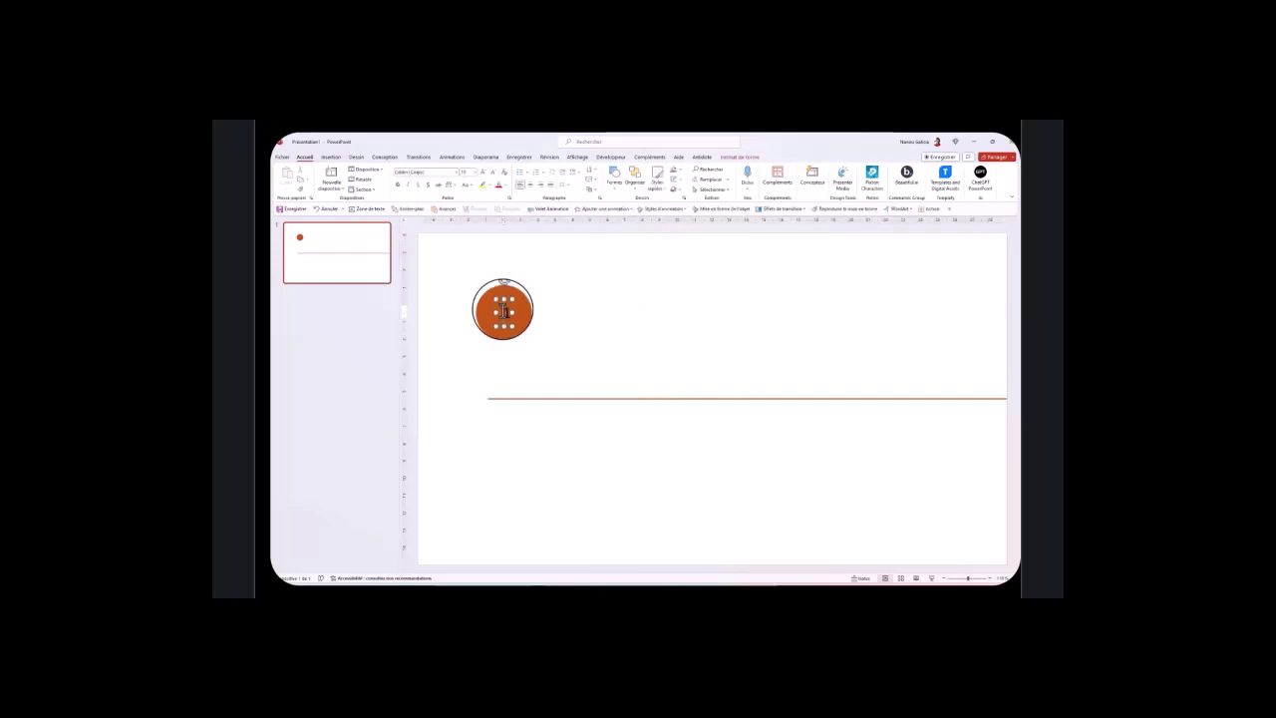
{"action": "left_click", "coordinate": [455, 171]}
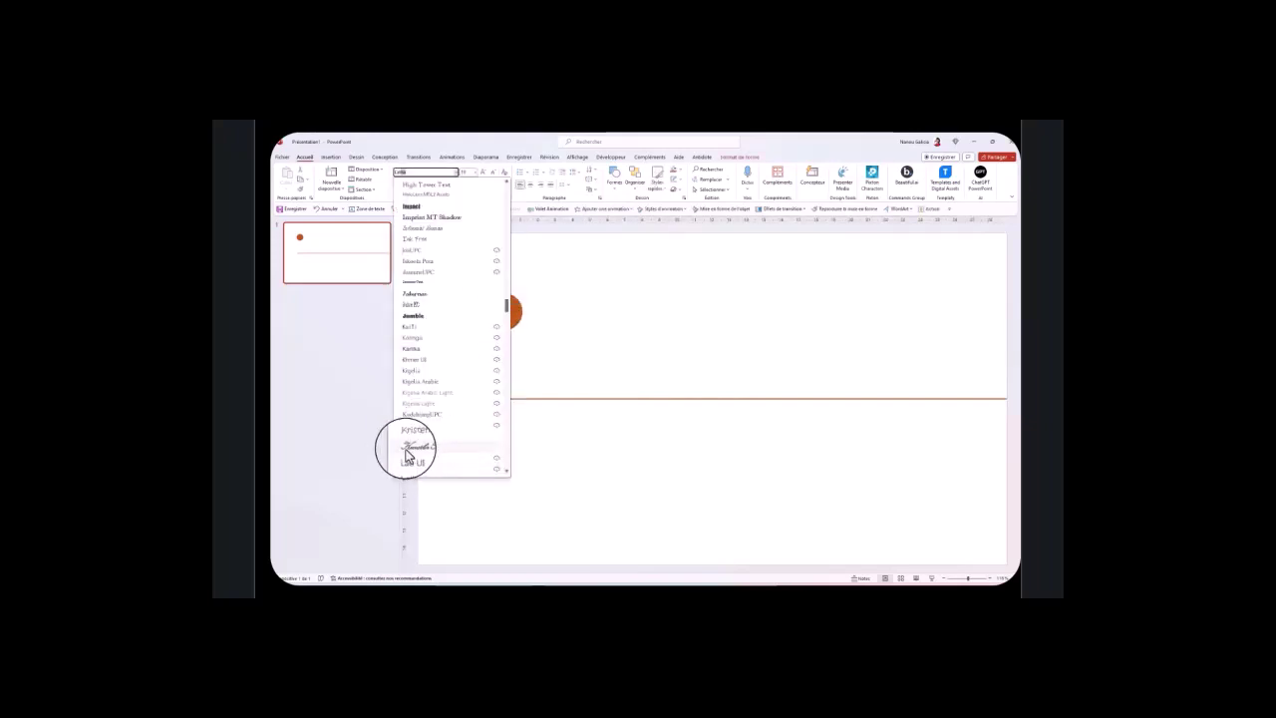
{"action": "scroll", "coordinate": [442, 413], "scroll_direction": "down", "scroll_amount": 2}
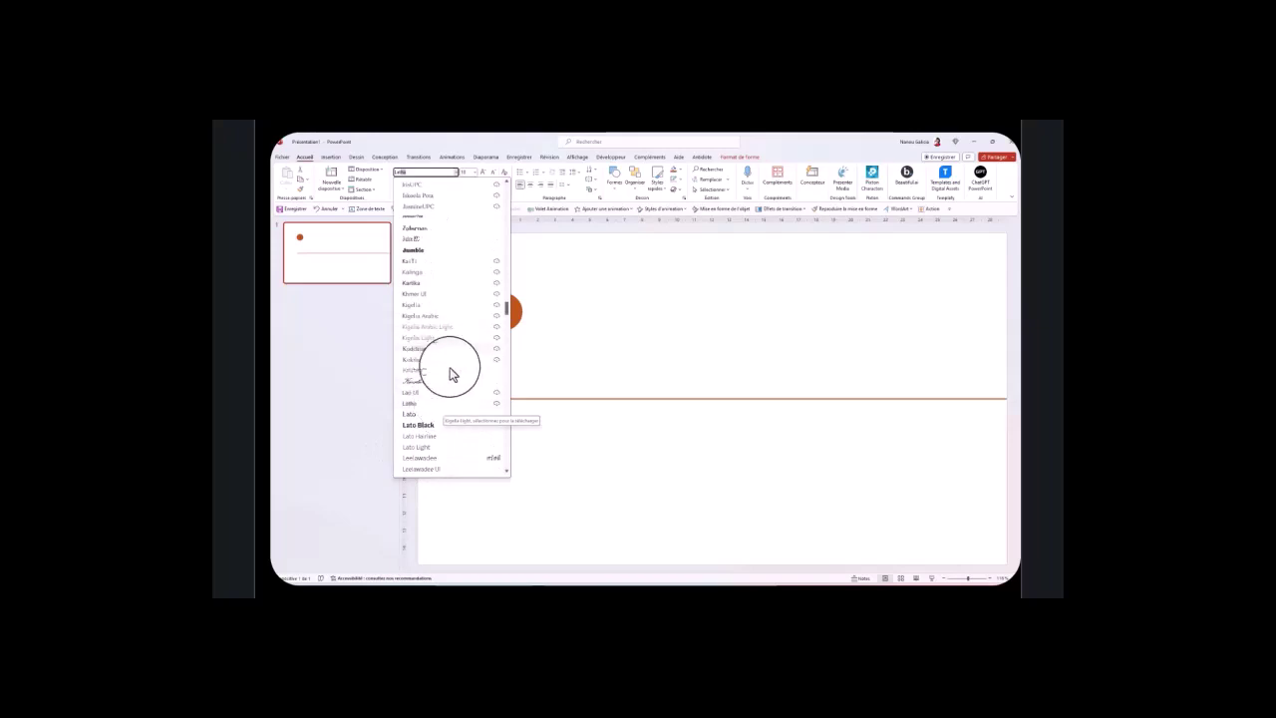
{"action": "left_click", "coordinate": [422, 418]}
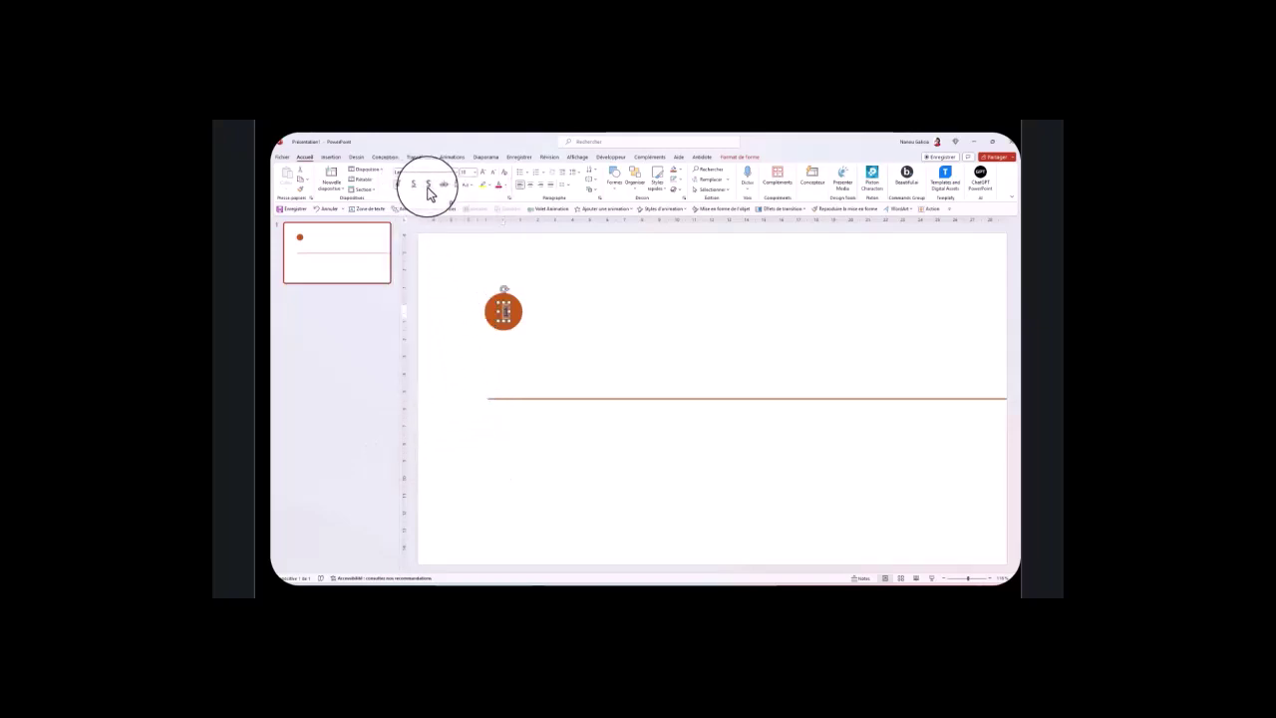
- Make the number 1 white and move the circle onto the left end of the line
{"action": "left_click", "coordinate": [506, 187]}
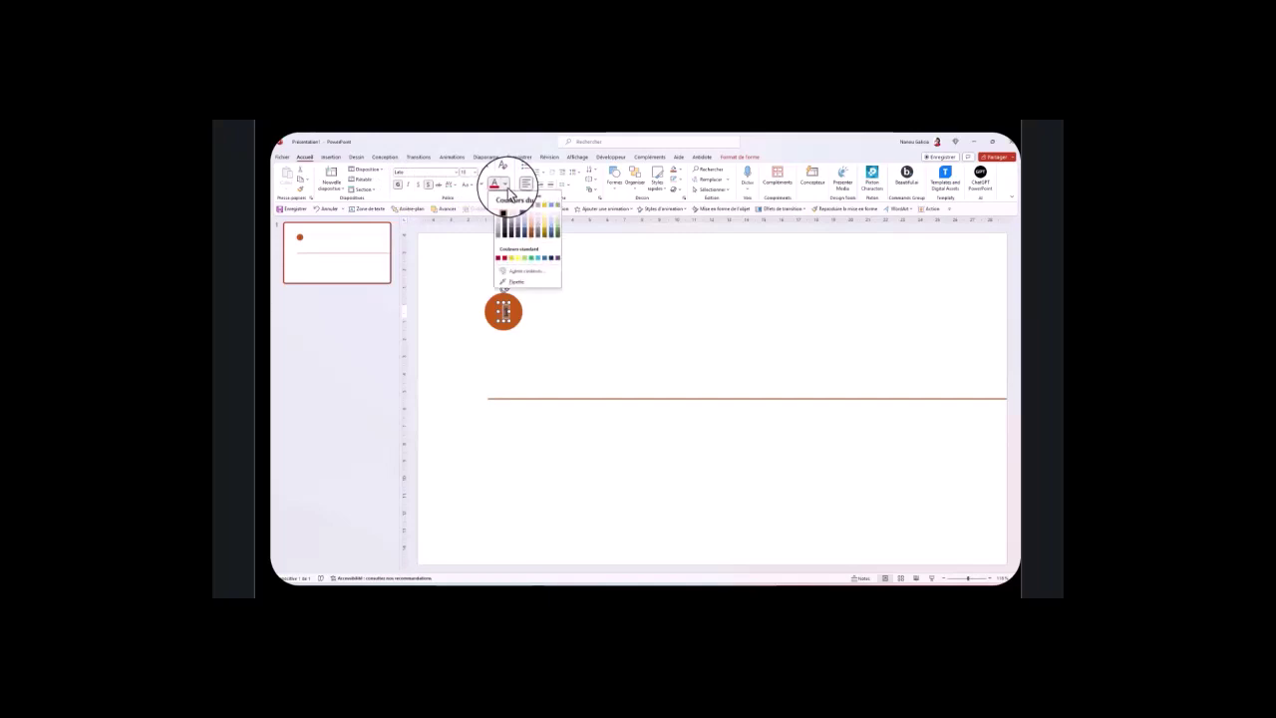
{"action": "mouse_move", "coordinate": [573, 290]}
{"action": "left_mouse_down"}
{"action": "mouse_move", "coordinate": [498, 312]}
{"action": "mouse_move", "coordinate": [666, 396]}
{"action": "left_mouse_up"}
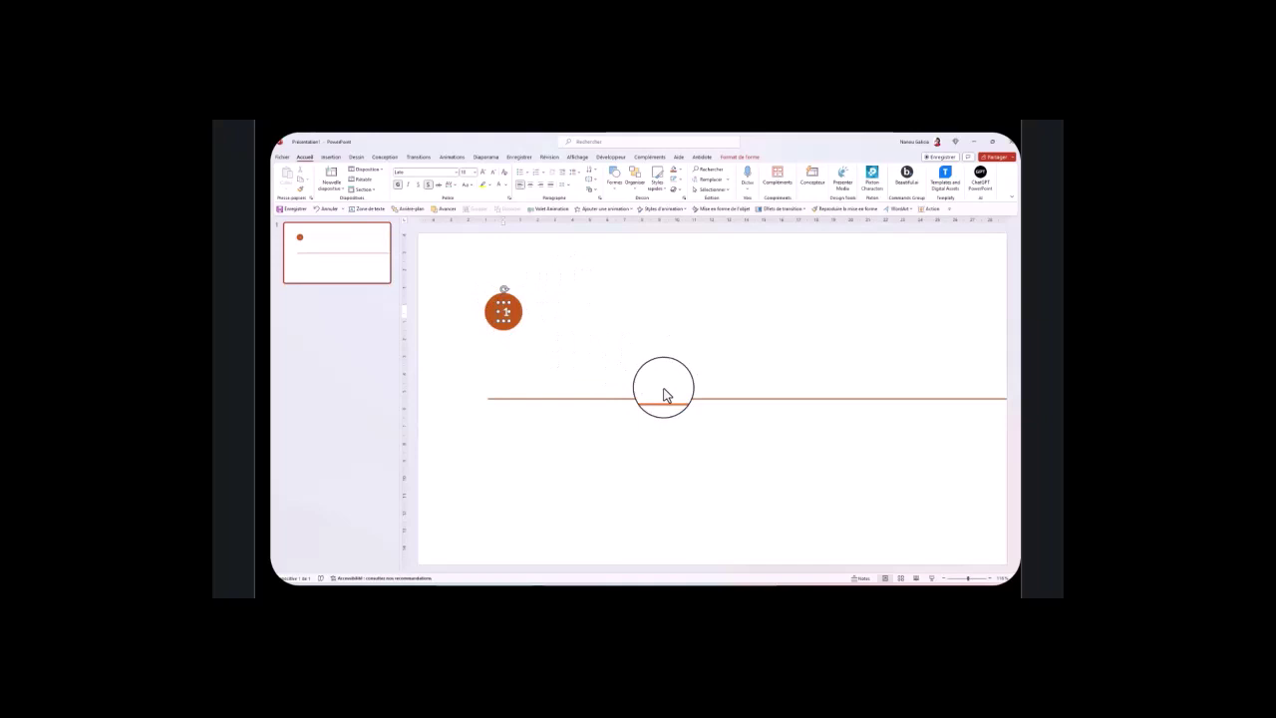
{"action": "left_click_drag", "start_coordinate": [666, 396], "coordinate": [504, 309]}
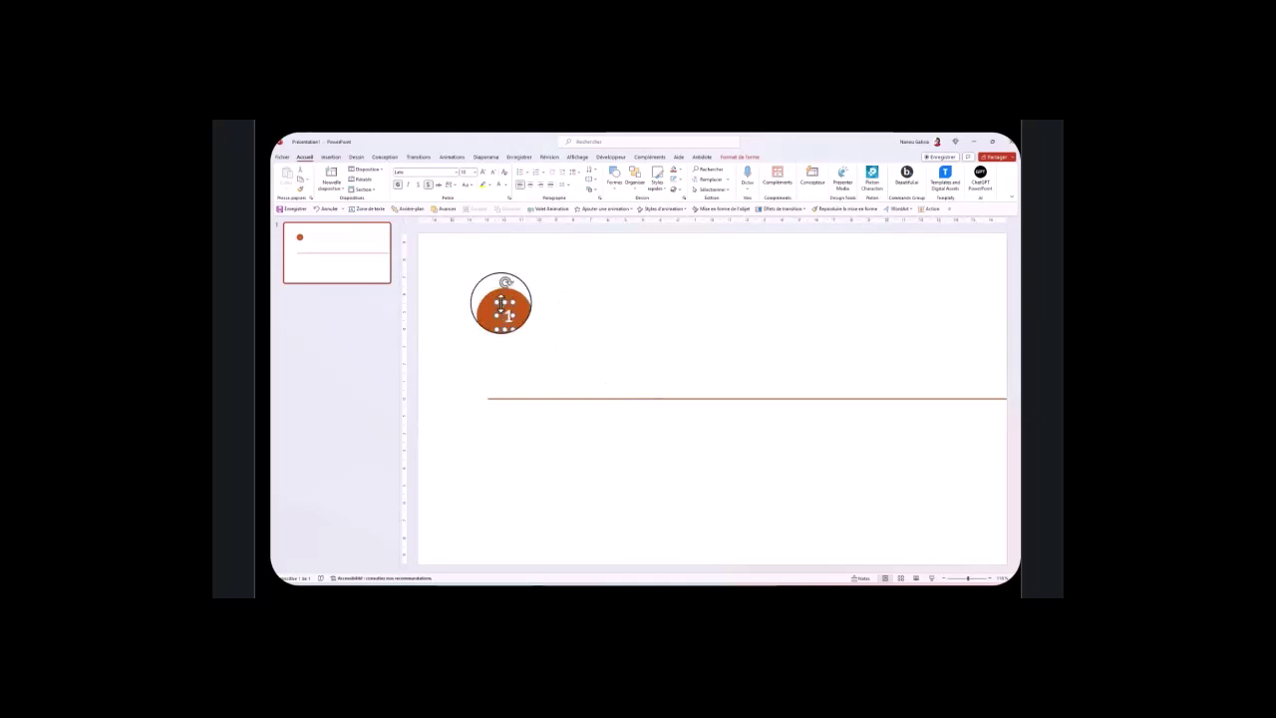
{"action": "left_click_drag", "start_coordinate": [496, 299], "coordinate": [506, 299]}
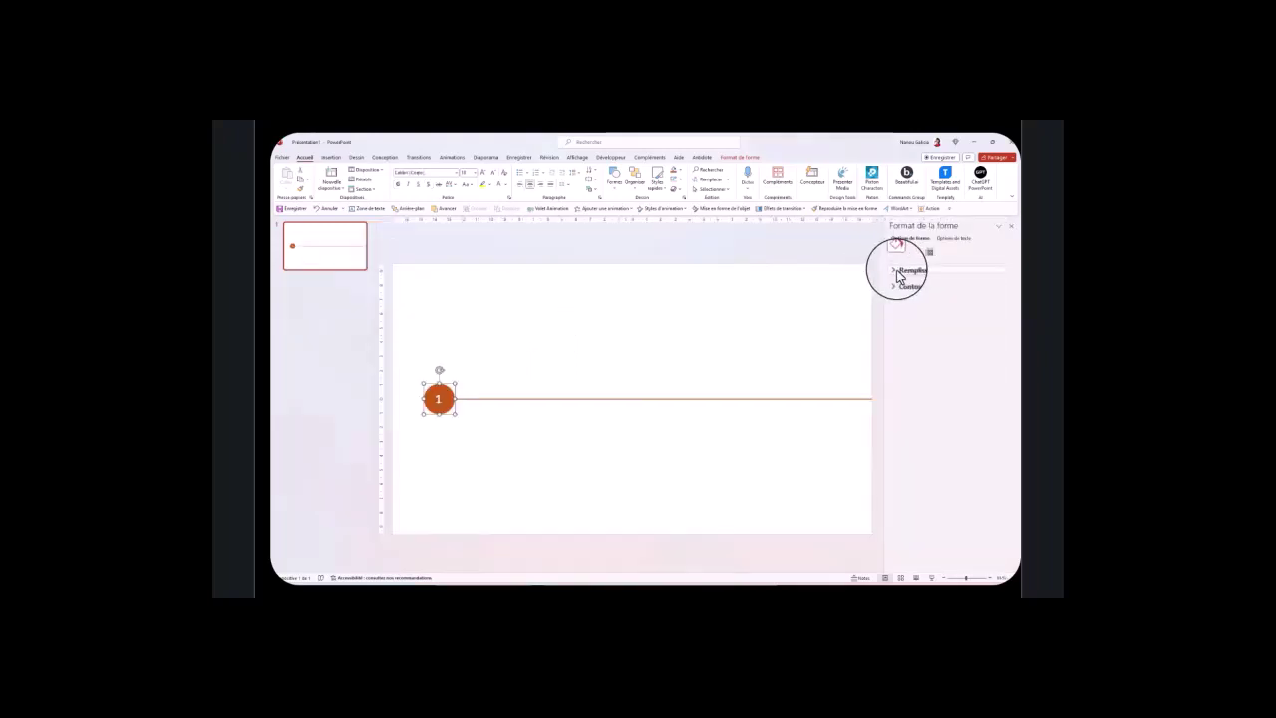
- Raise the numbered circle's fill transparency so it looks lighter than the line
{"action": "left_click", "coordinate": [898, 271]}
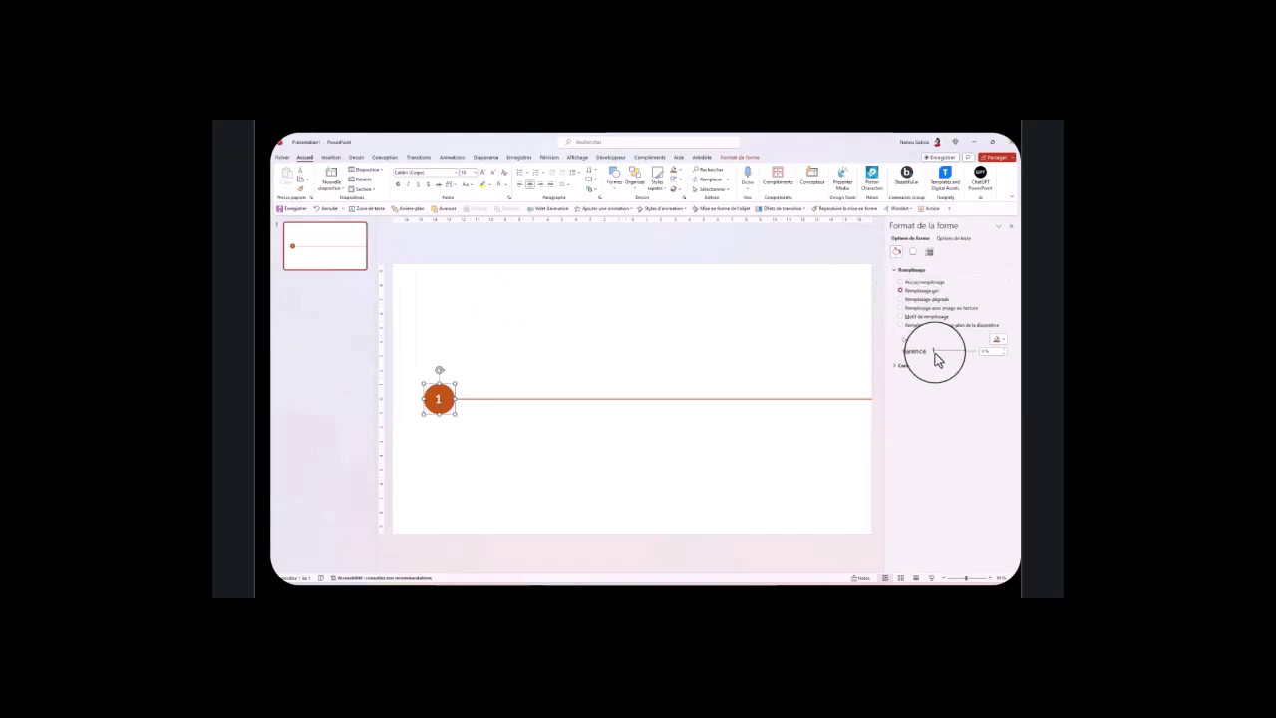
{"action": "left_click_drag", "start_coordinate": [934, 353], "coordinate": [943, 353]}
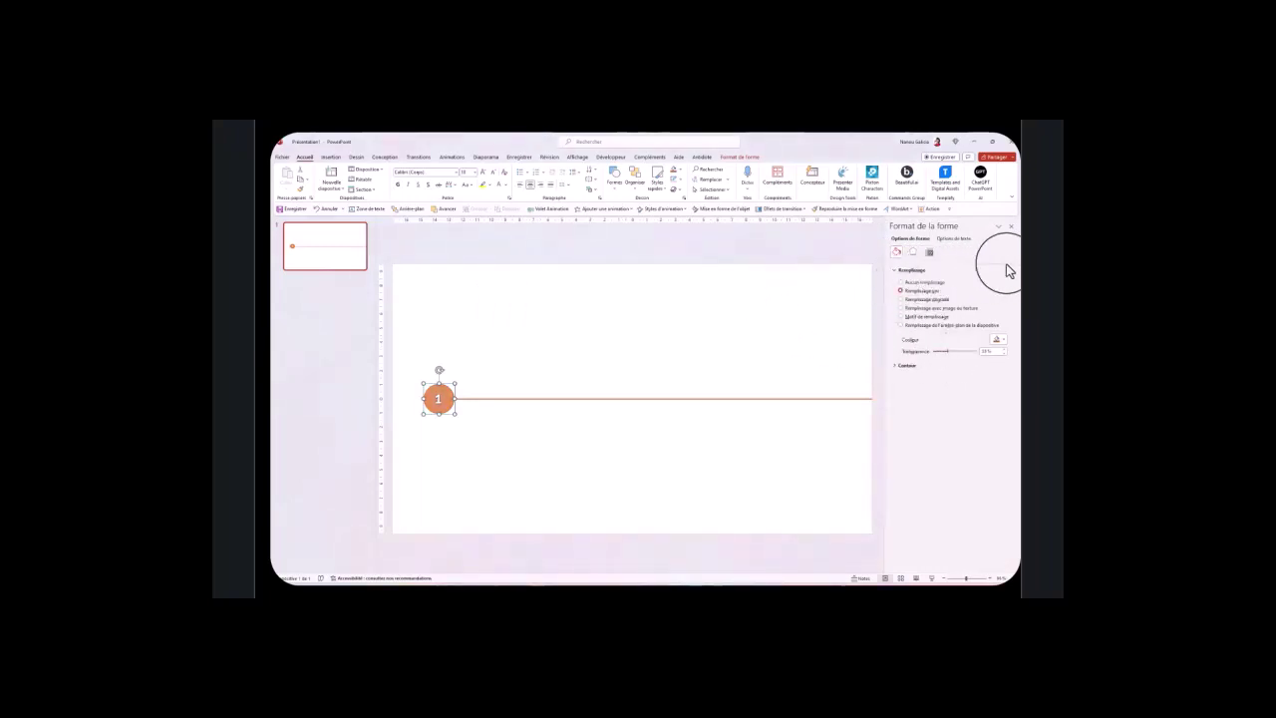
{"action": "left_click", "coordinate": [1010, 229]}
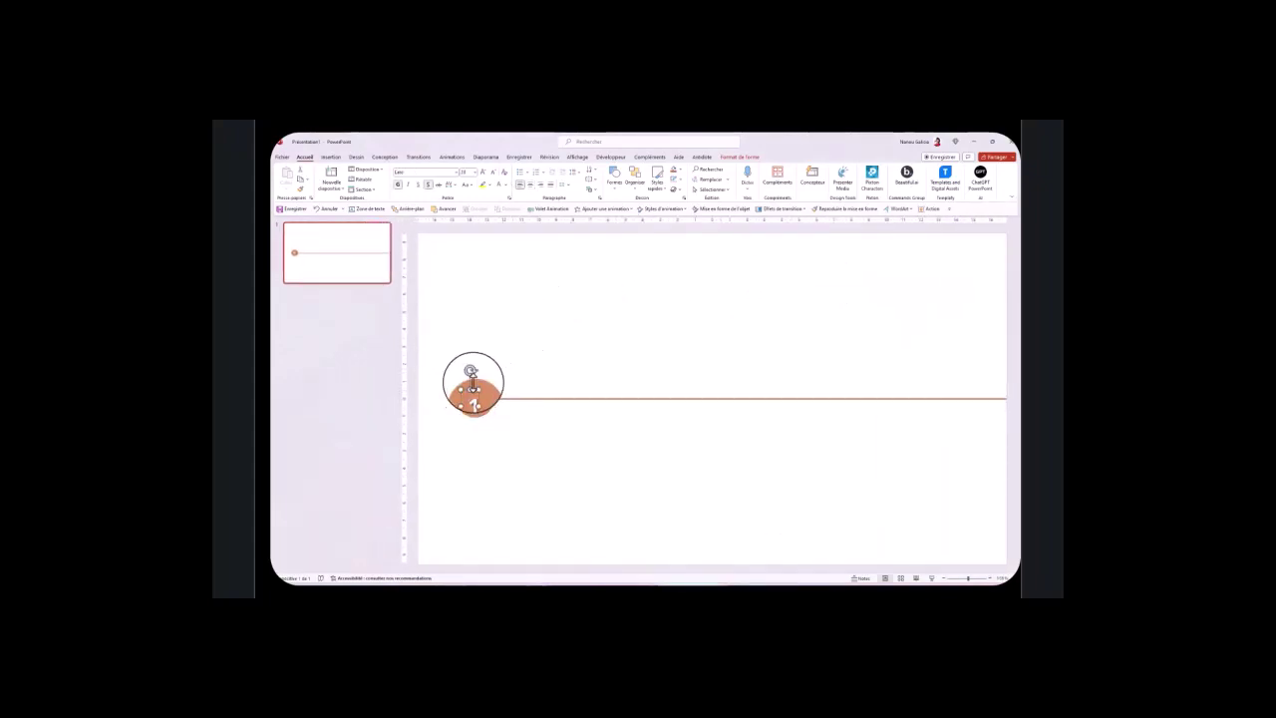
- Duplicate the numbered circle twice along the line, centring the third copy on it
{"action": "mouse_move", "coordinate": [473, 396]}
{"action": "left_mouse_down"}
{"action": "mouse_move", "coordinate": [482, 382]}
{"action": "mouse_move", "coordinate": [473, 397]}
{"action": "mouse_move", "coordinate": [650, 392]}
{"action": "left_mouse_up"}
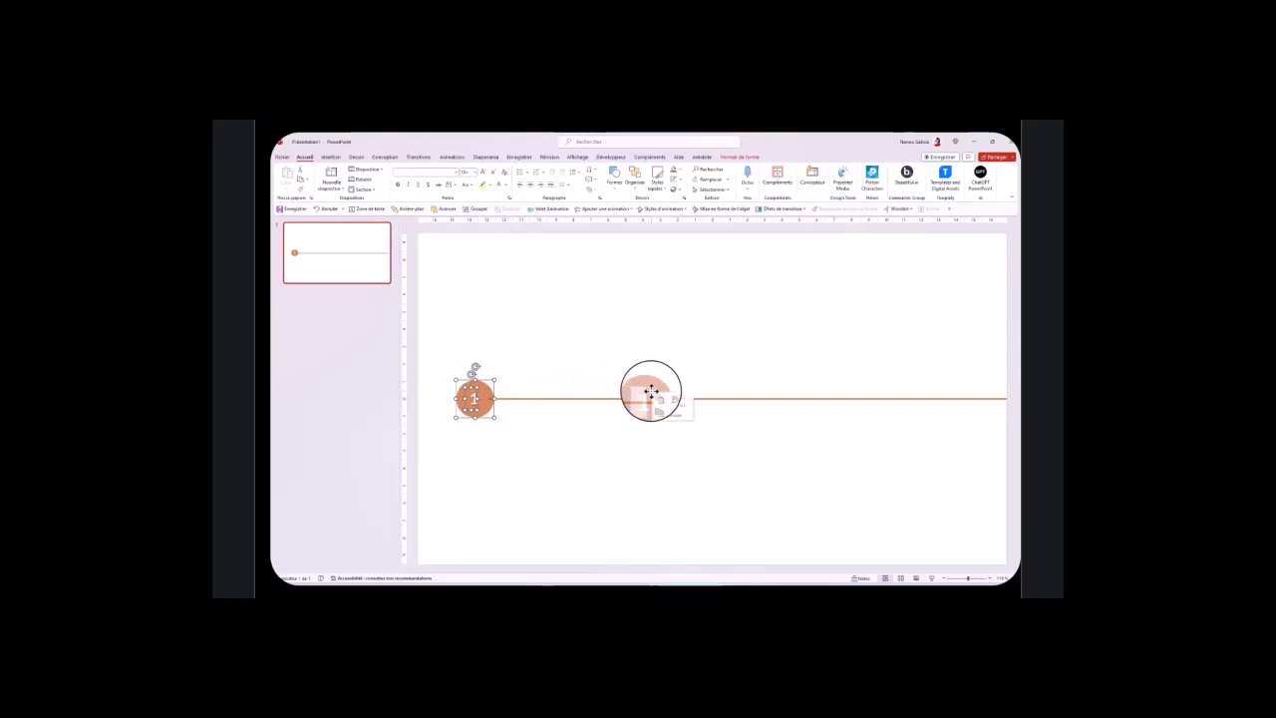
{"action": "left_click_drag", "start_coordinate": [653, 399], "coordinate": [799, 397]}
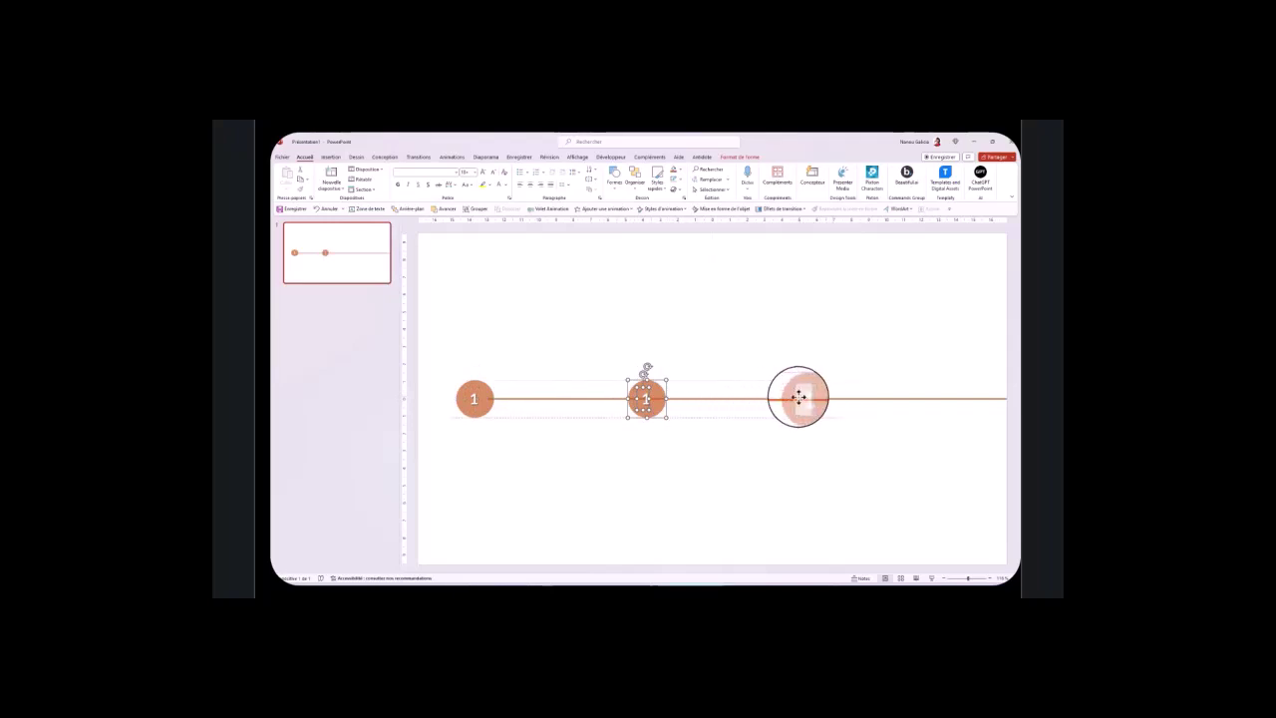
{"action": "left_click_drag", "start_coordinate": [798, 397], "coordinate": [806, 399]}
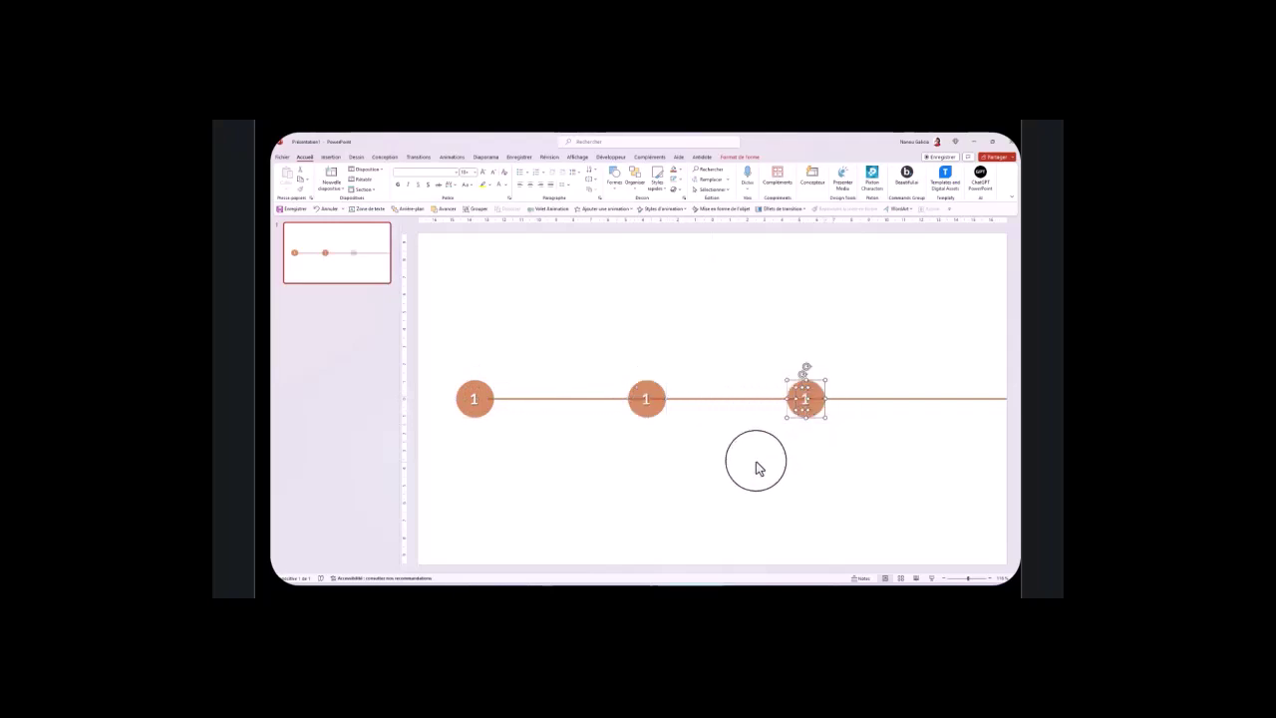
{"action": "left_click", "coordinate": [832, 452]}
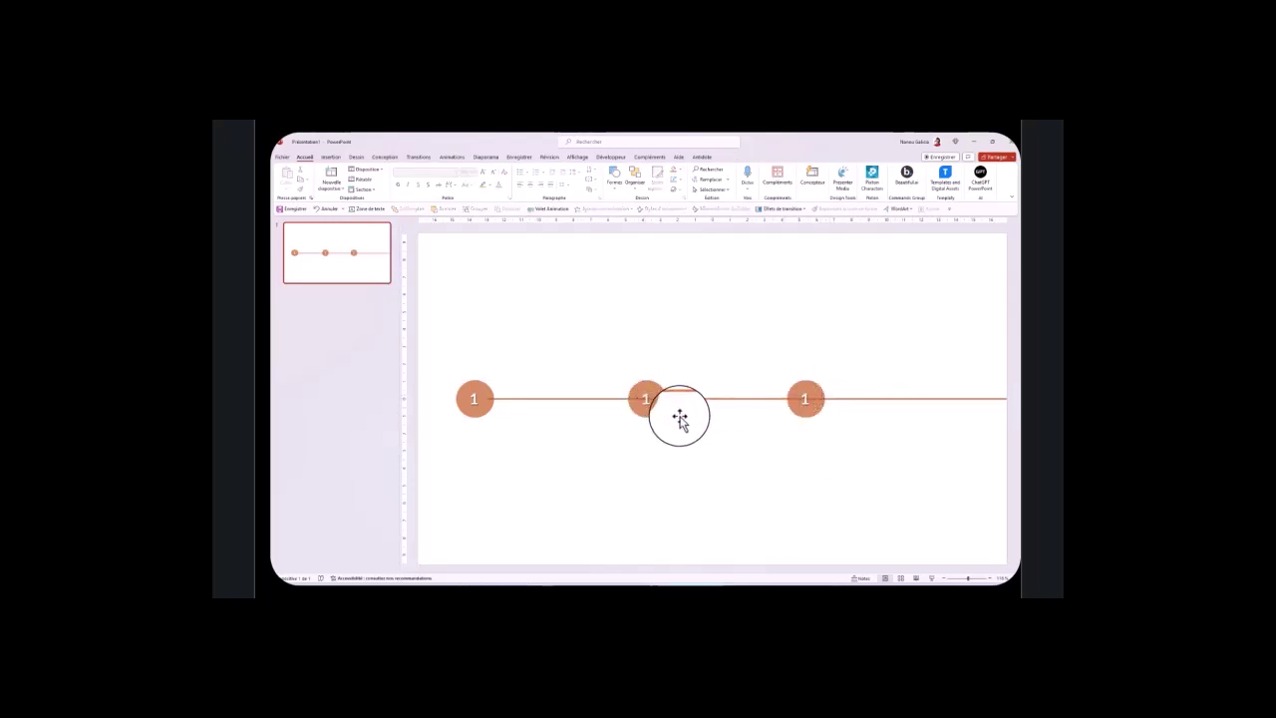
{"action": "left_click", "coordinate": [803, 410]}
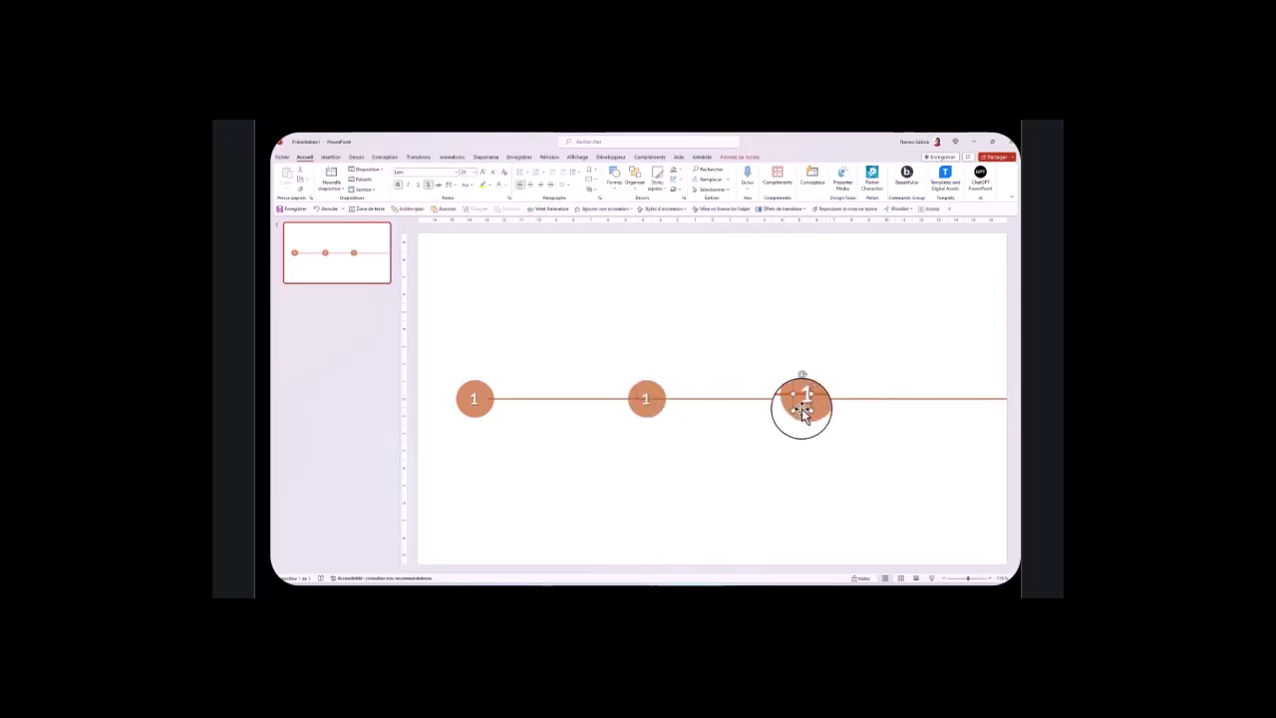
{"action": "left_click_drag", "start_coordinate": [801, 409], "coordinate": [803, 400]}
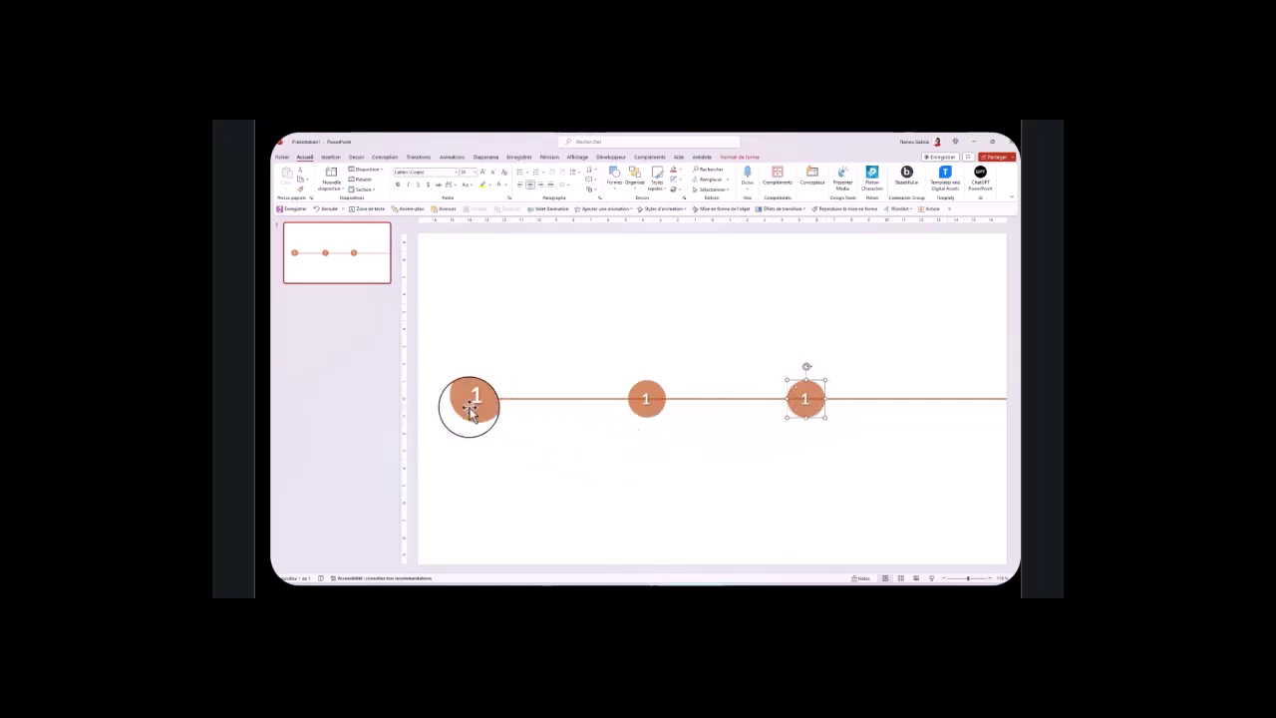
- Select all three circles and the line and shift them right on the slide
{"action": "mouse_move", "coordinate": [431, 365]}
{"action": "left_mouse_down"}
{"action": "mouse_move", "coordinate": [927, 359]}
{"action": "mouse_move", "coordinate": [1009, 425]}
{"action": "left_mouse_up"}
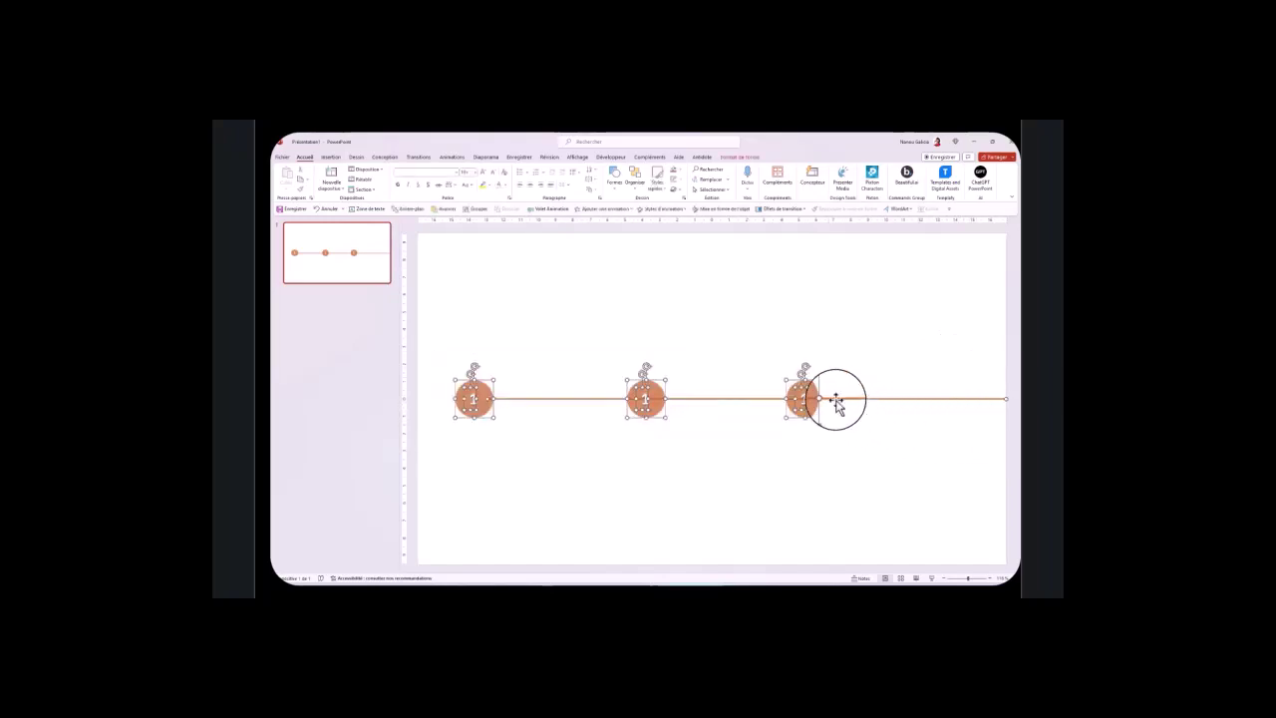
{"action": "left_click_drag", "start_coordinate": [837, 402], "coordinate": [970, 401]}
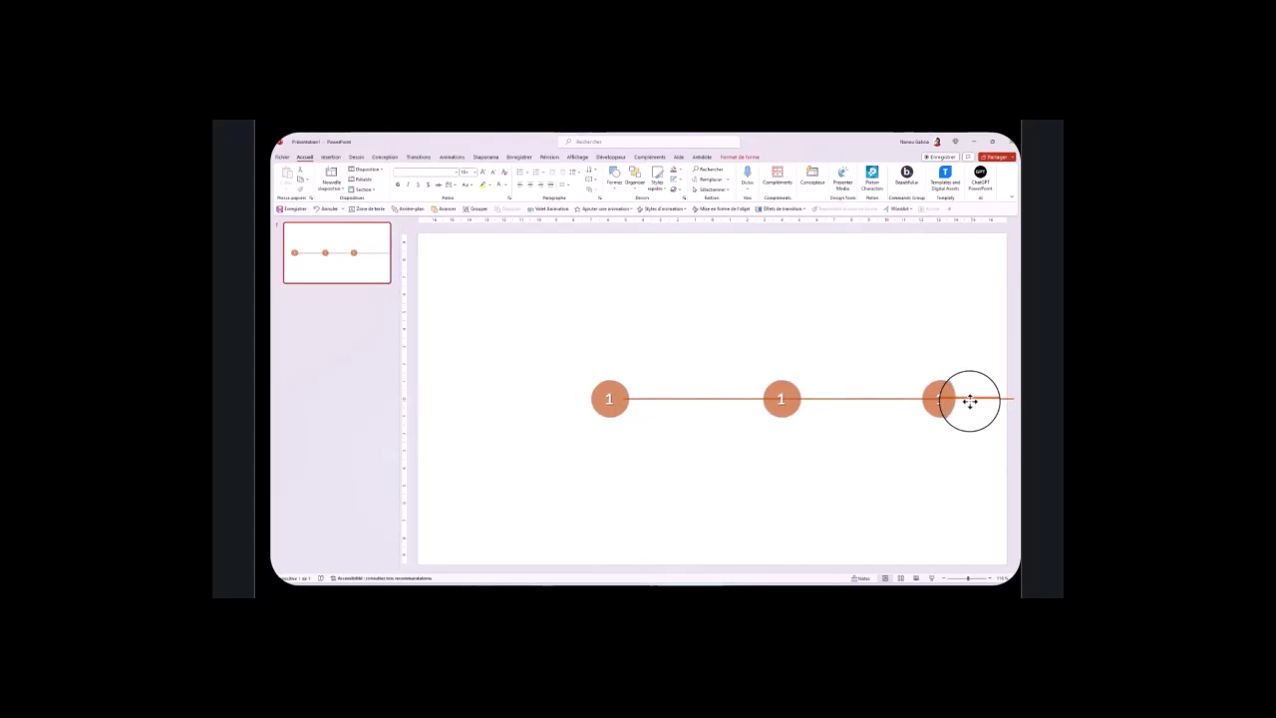
{"action": "left_click_drag", "start_coordinate": [970, 401], "coordinate": [970, 400]}
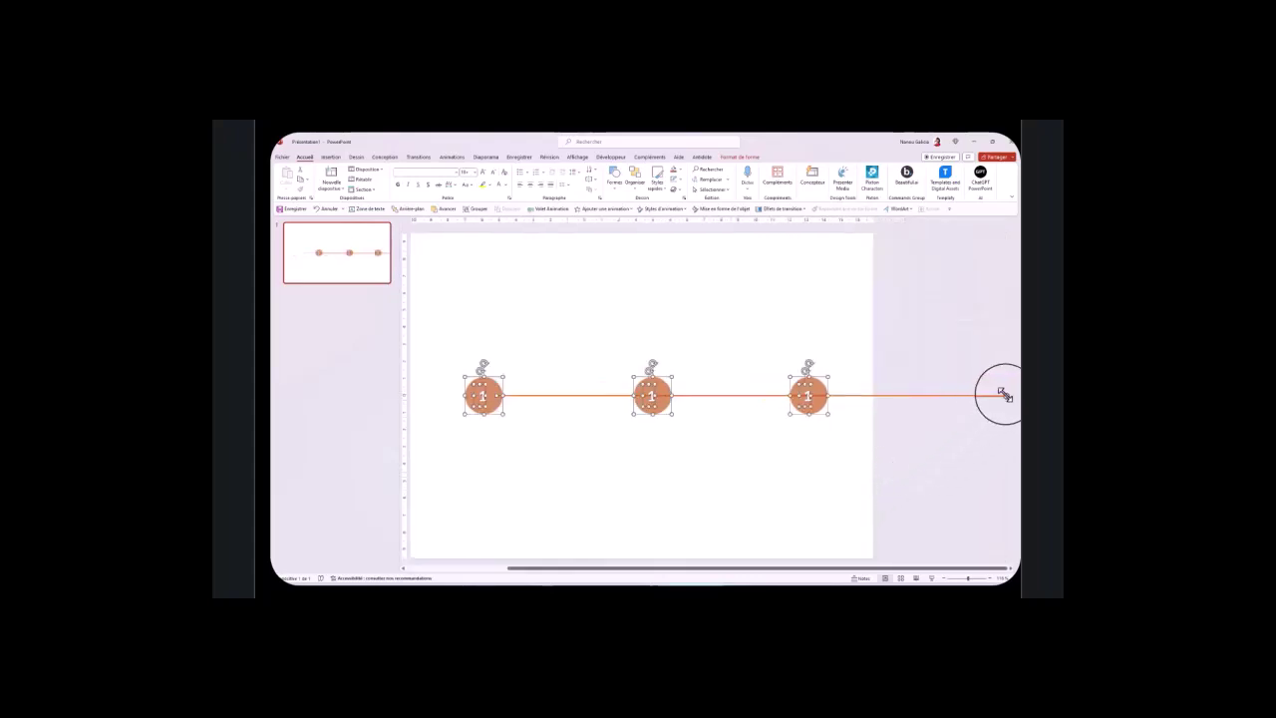
{"action": "left_click", "coordinate": [970, 383]}
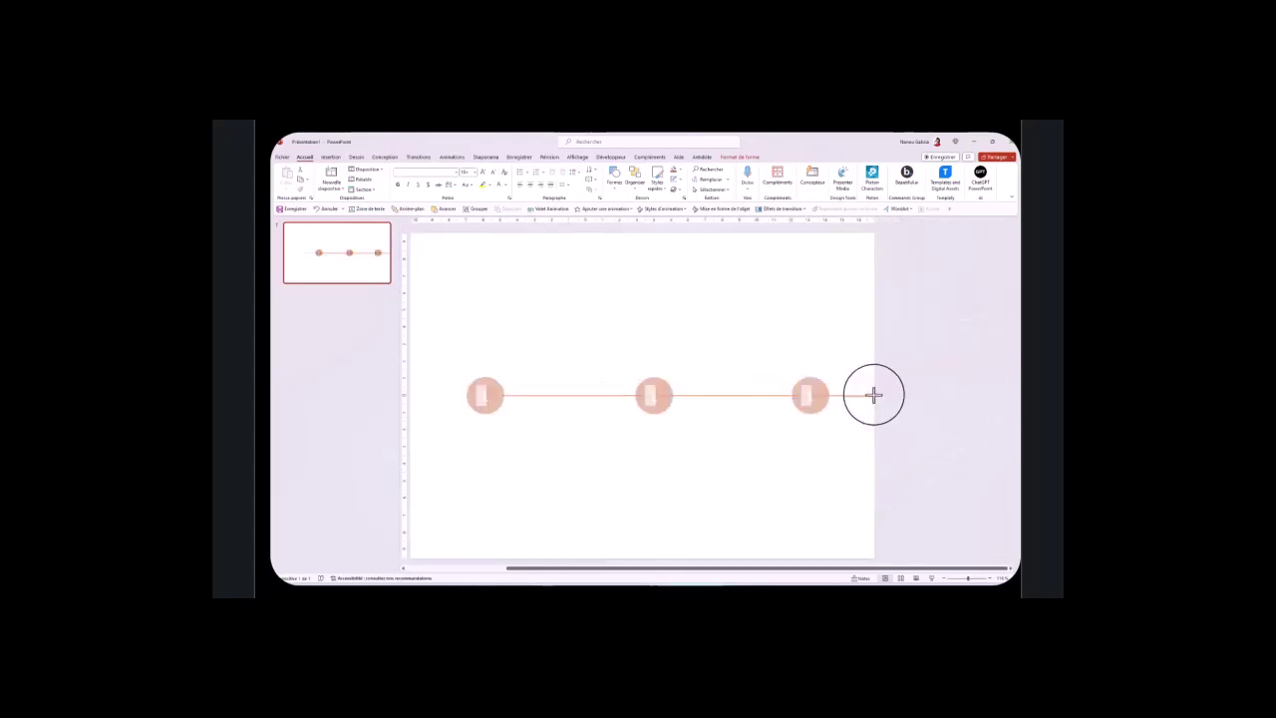
{"action": "left_click", "coordinate": [609, 407]}
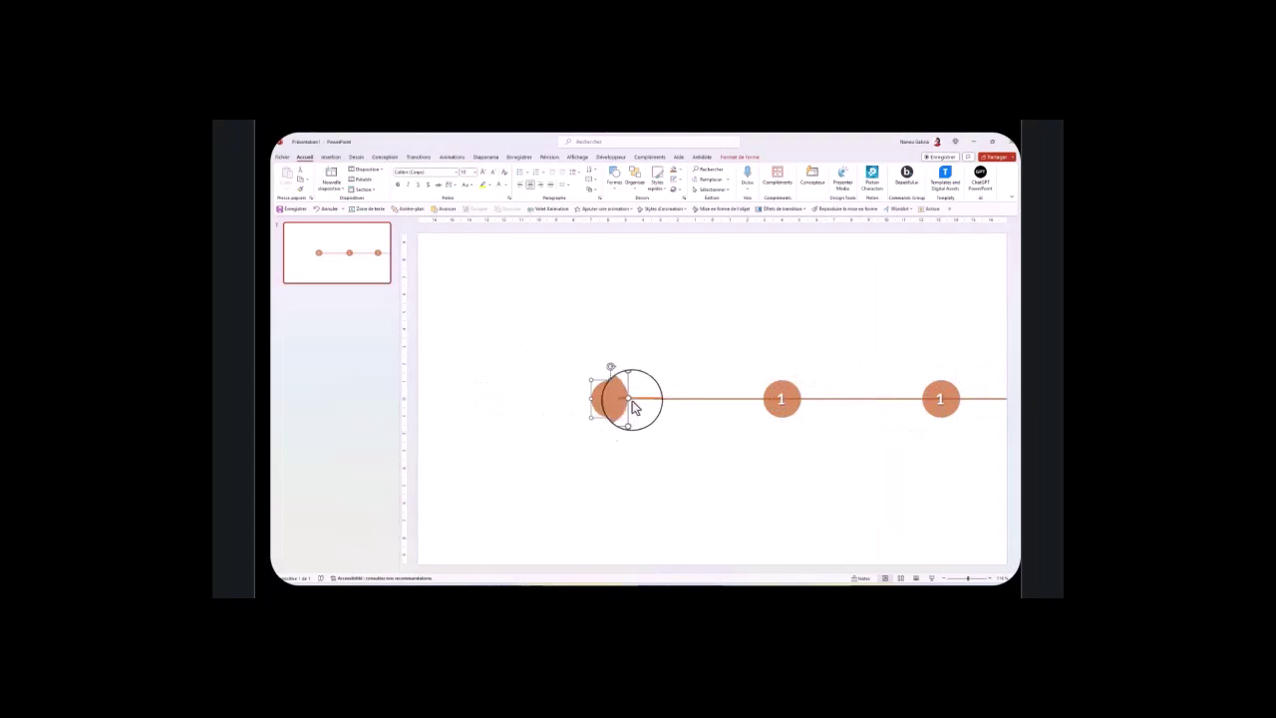
- Change the middle circle's number to 2 and the rightmost circle's to 3
{"action": "left_click", "coordinate": [781, 399]}
{"action": "type", "text": "2"}
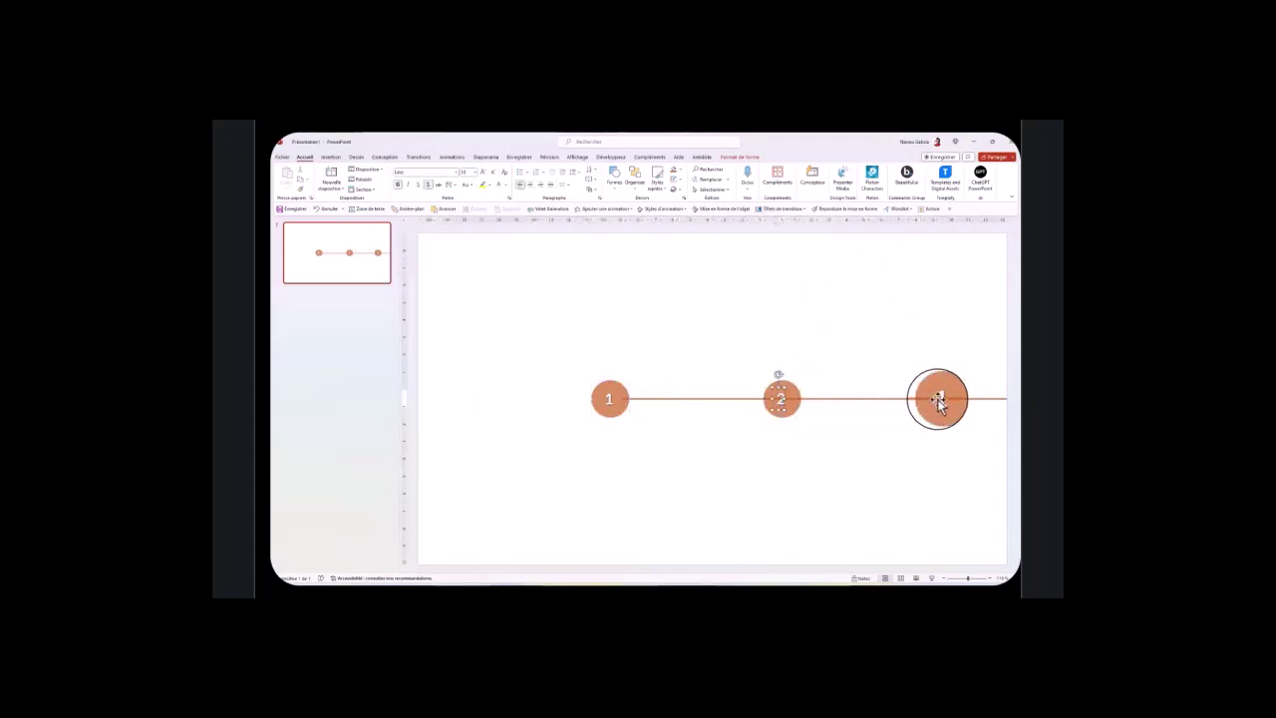
{"action": "left_click", "coordinate": [939, 399]}
{"action": "type", "text": "3"}
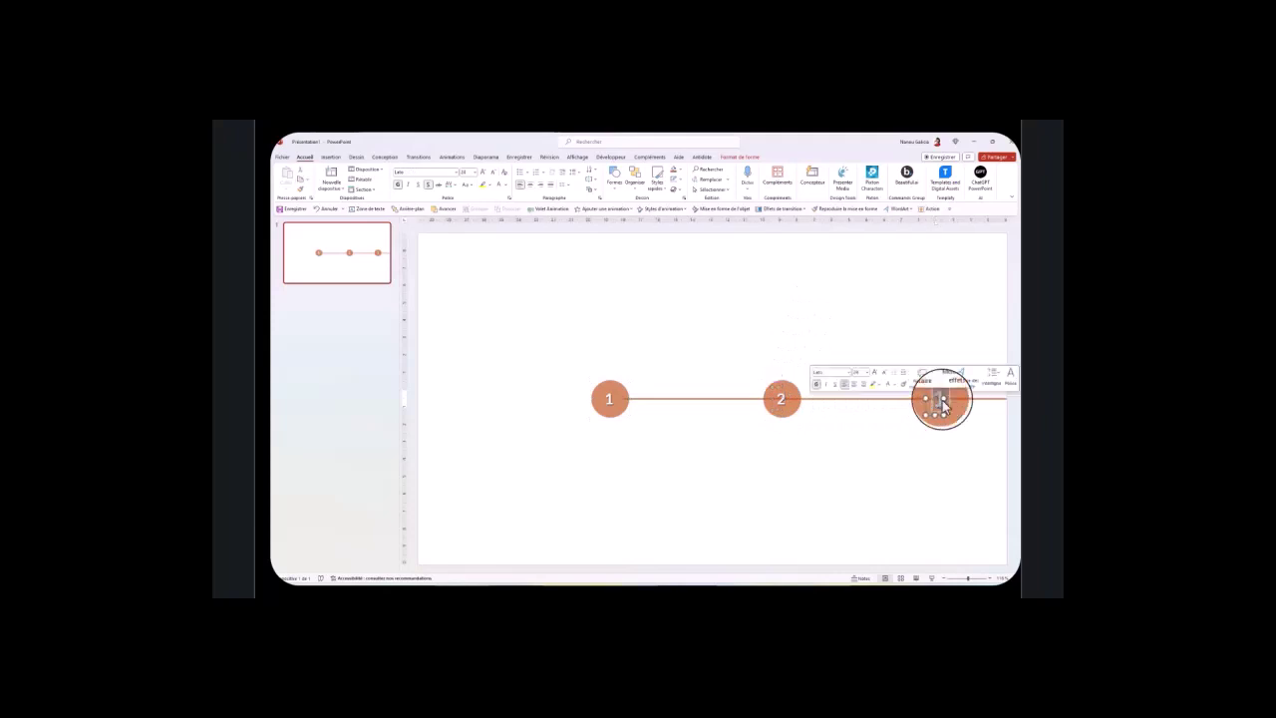
{"action": "left_click", "coordinate": [696, 315]}
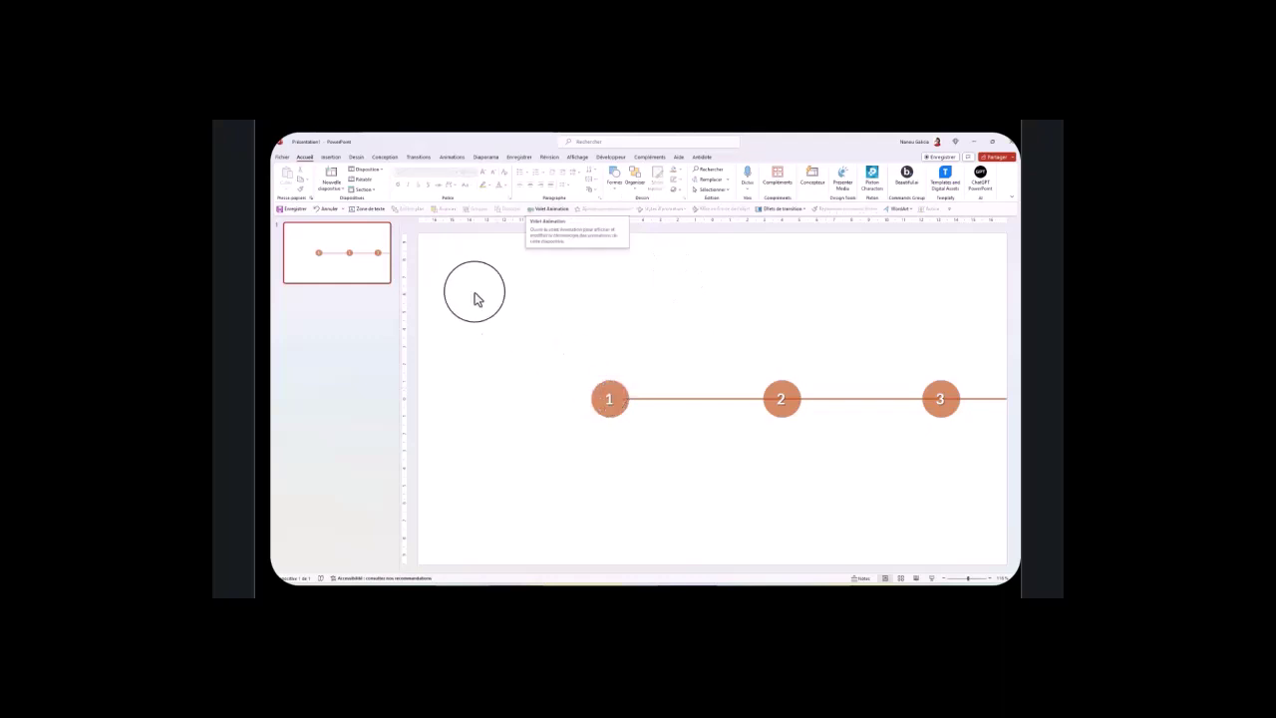
- Draw a title text box above the circles and type 'Transition 1'
{"action": "left_click", "coordinate": [330, 156]}
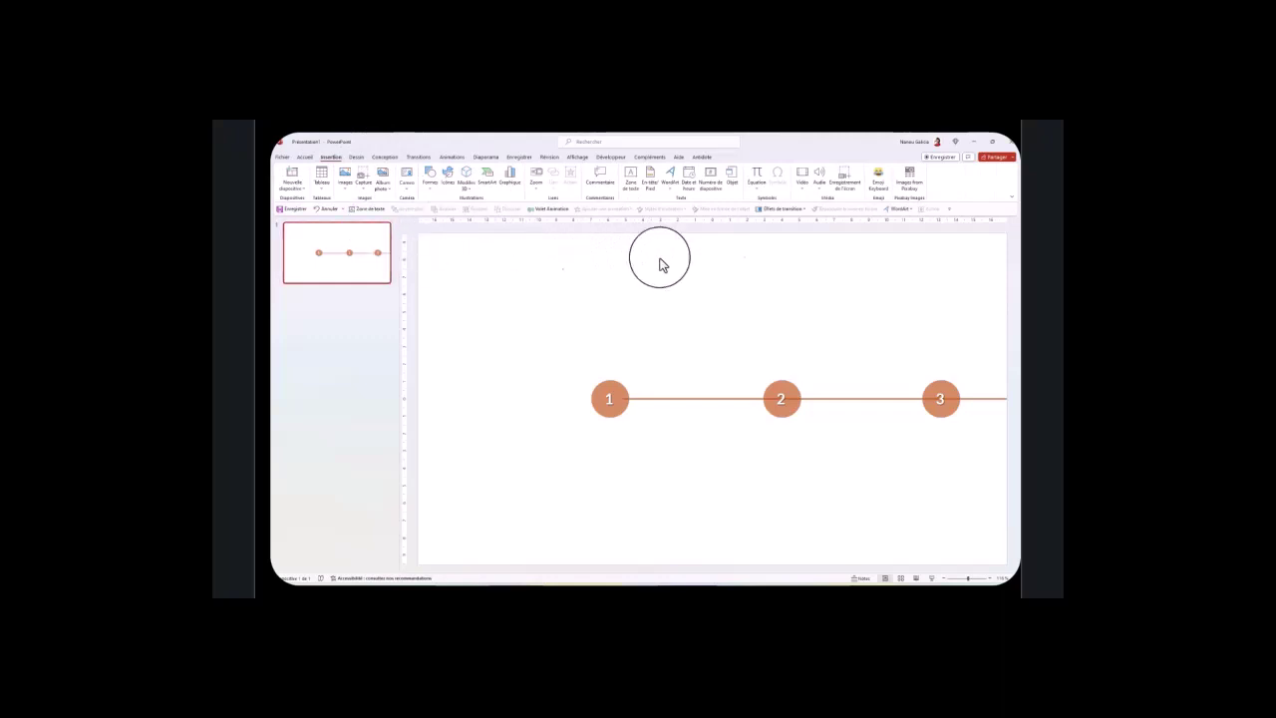
{"action": "left_click", "coordinate": [371, 209]}
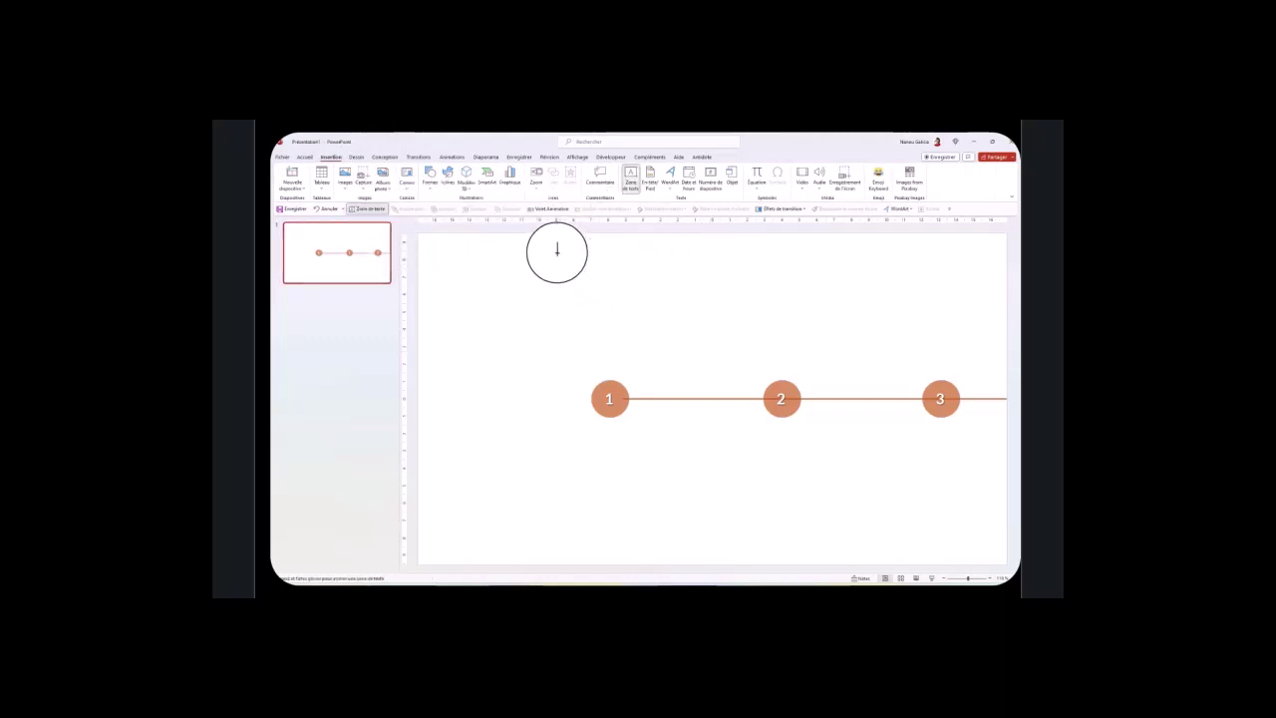
{"action": "left_click_drag", "start_coordinate": [556, 251], "coordinate": [866, 289]}
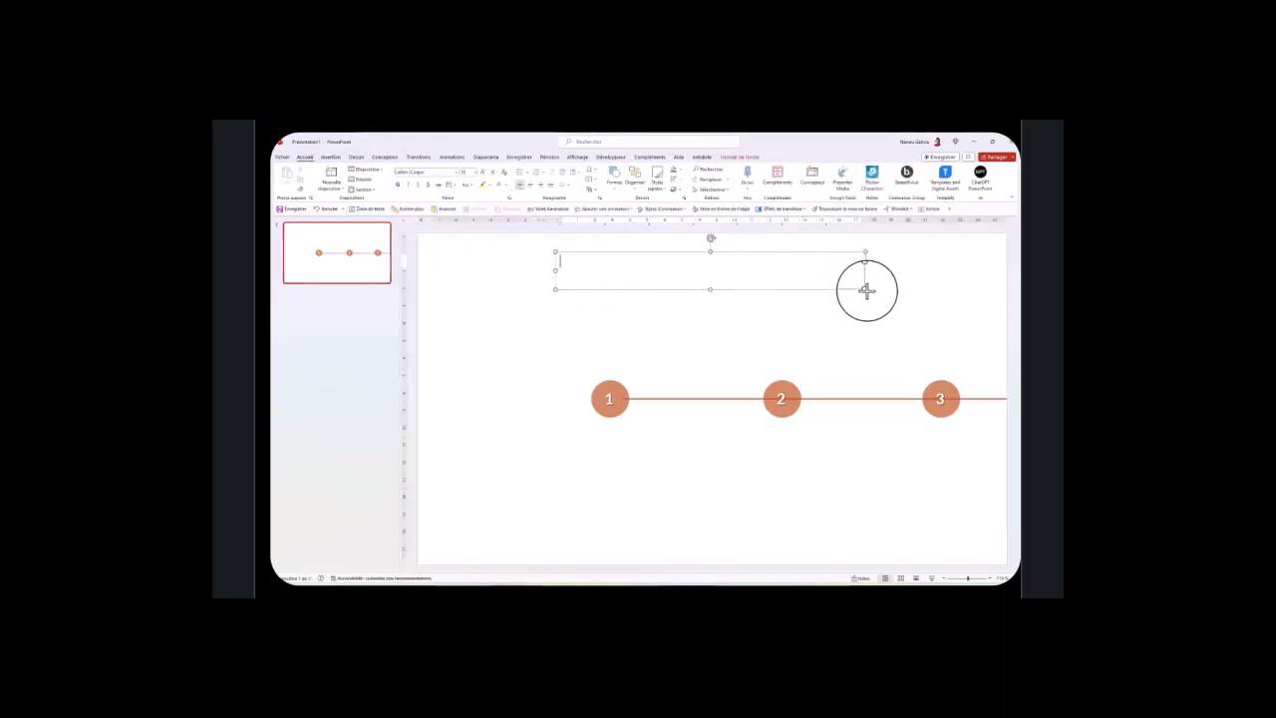
{"action": "type", "text": "Transition 1"}
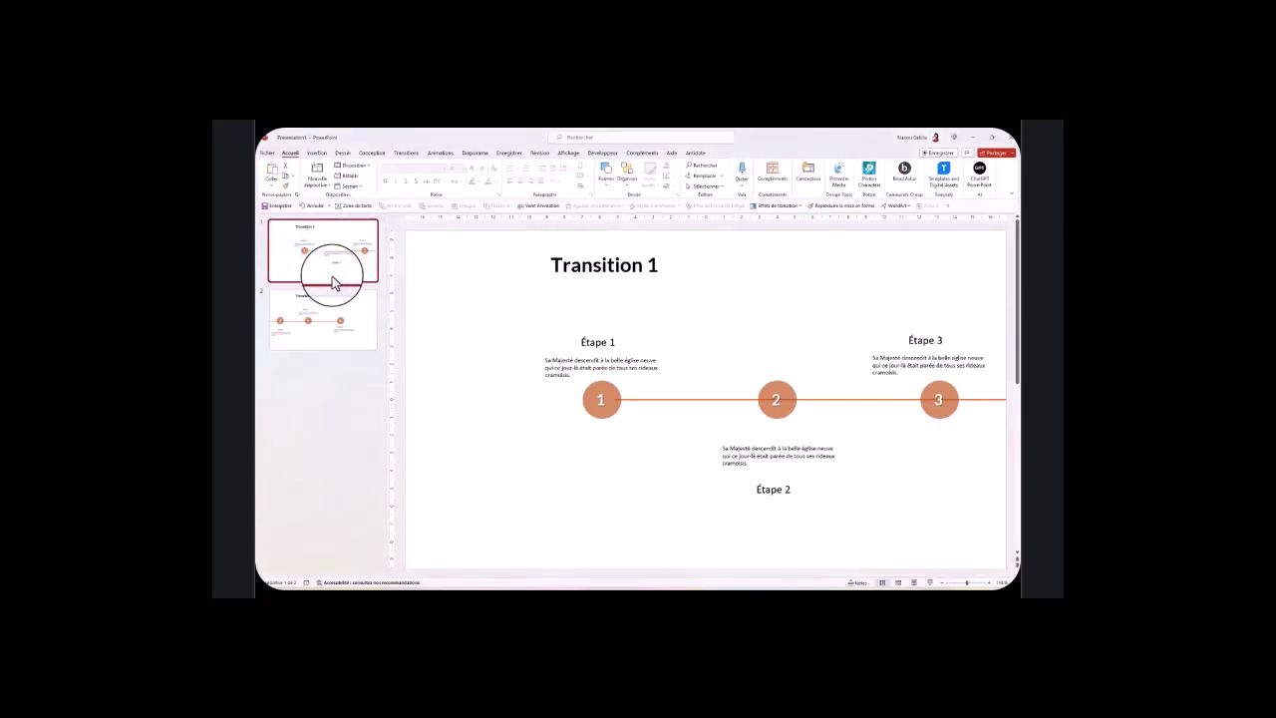
{"action": "right_click", "coordinate": [356, 274]}
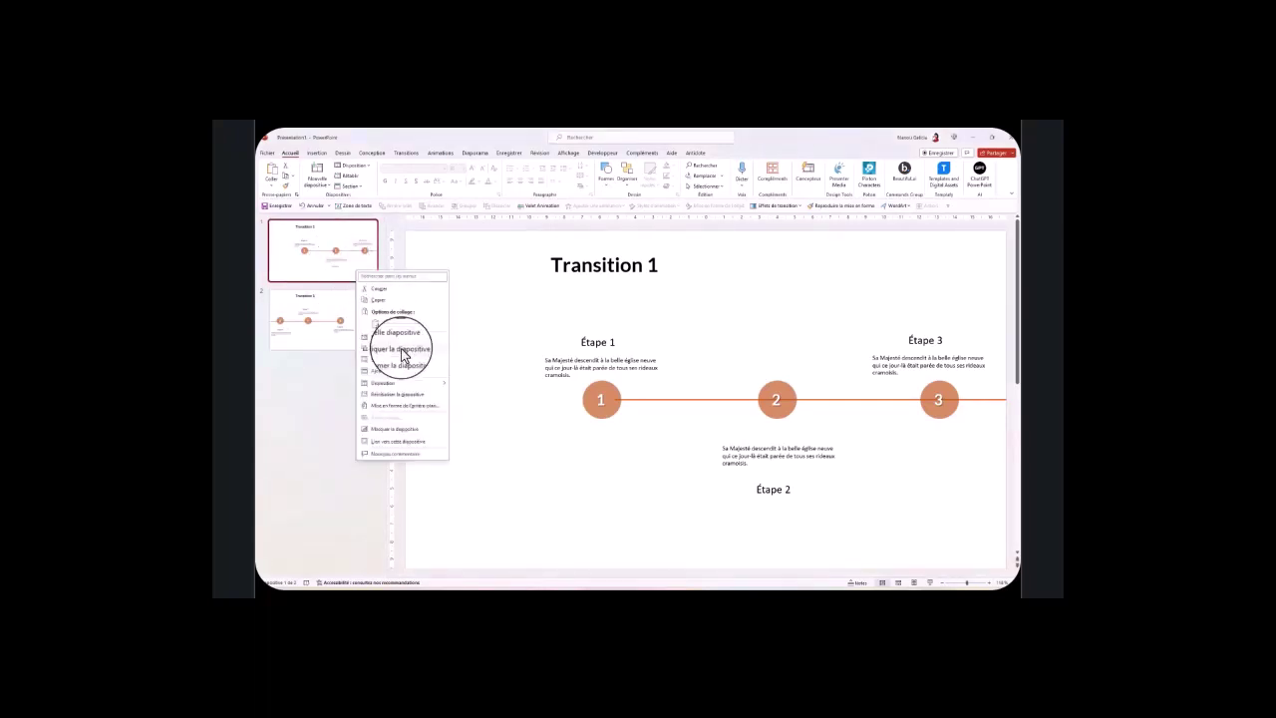
- Duplicate slide 1 and shift the three circles and line left on the copy
{"action": "left_click", "coordinate": [402, 350]}
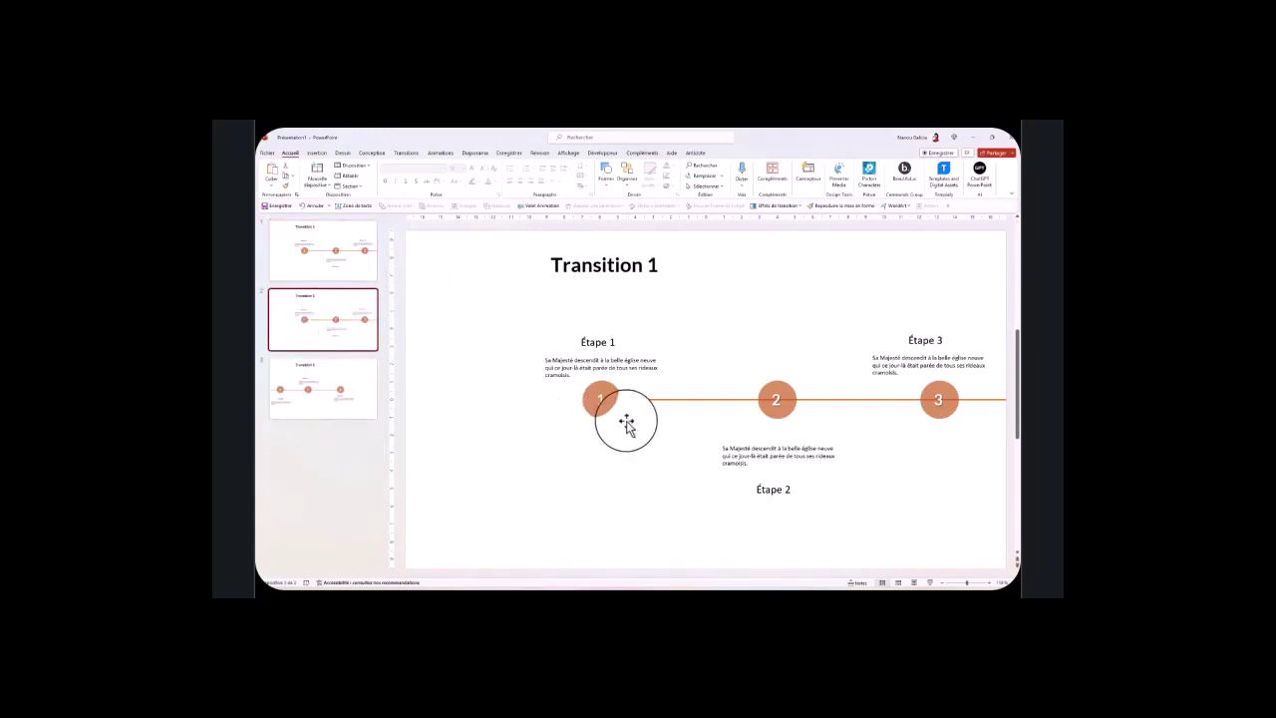
{"action": "left_click", "coordinate": [601, 401]}
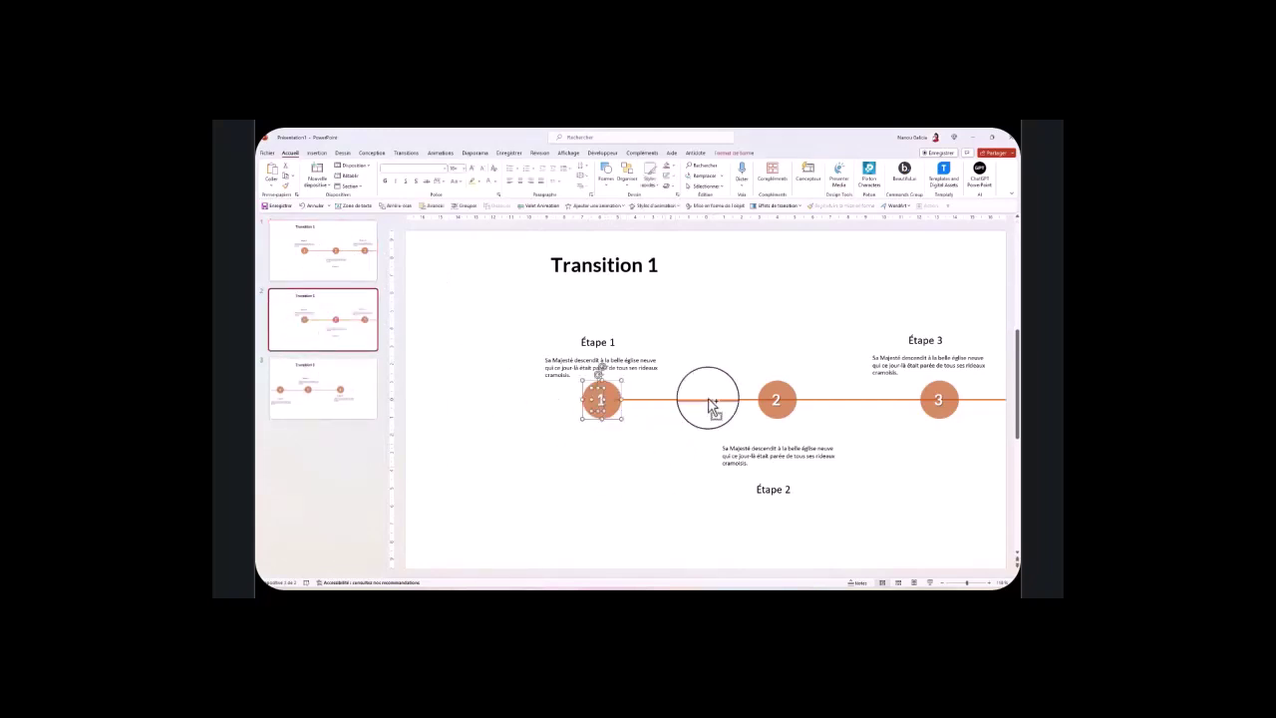
{"action": "left_click", "coordinate": [780, 409], "text": "shift"}
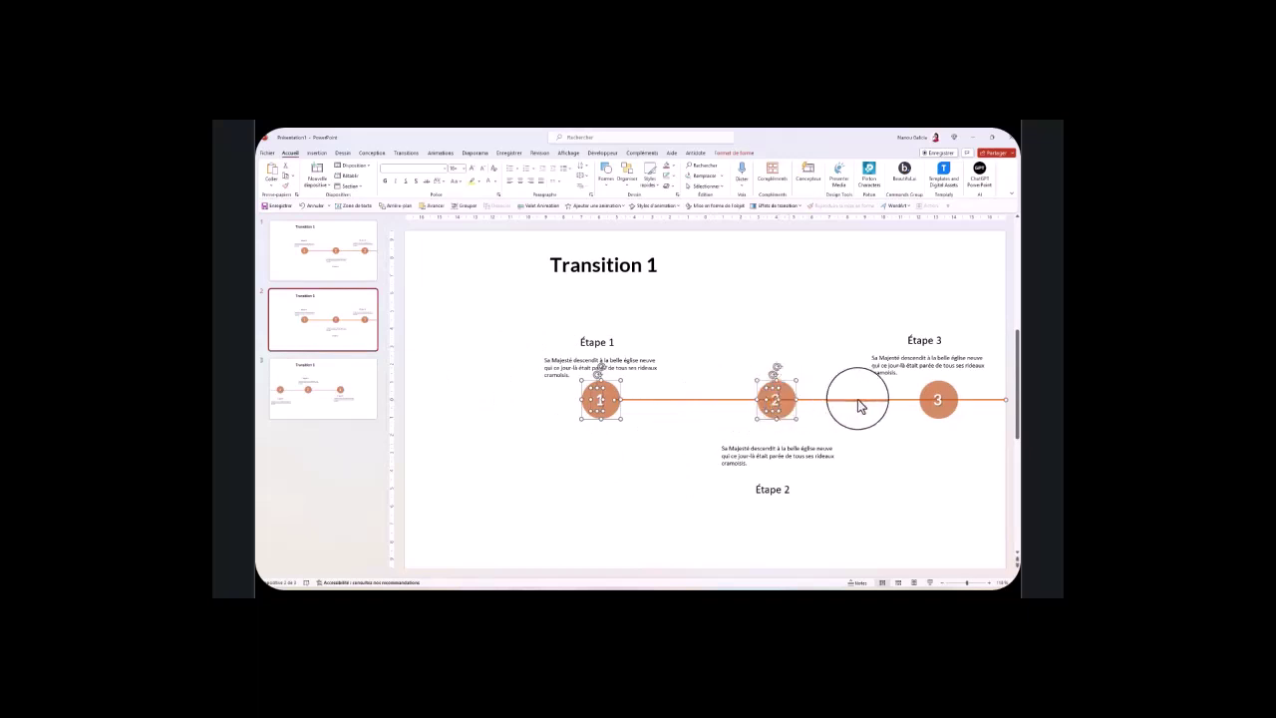
{"action": "left_click", "coordinate": [937, 400], "text": "shift"}
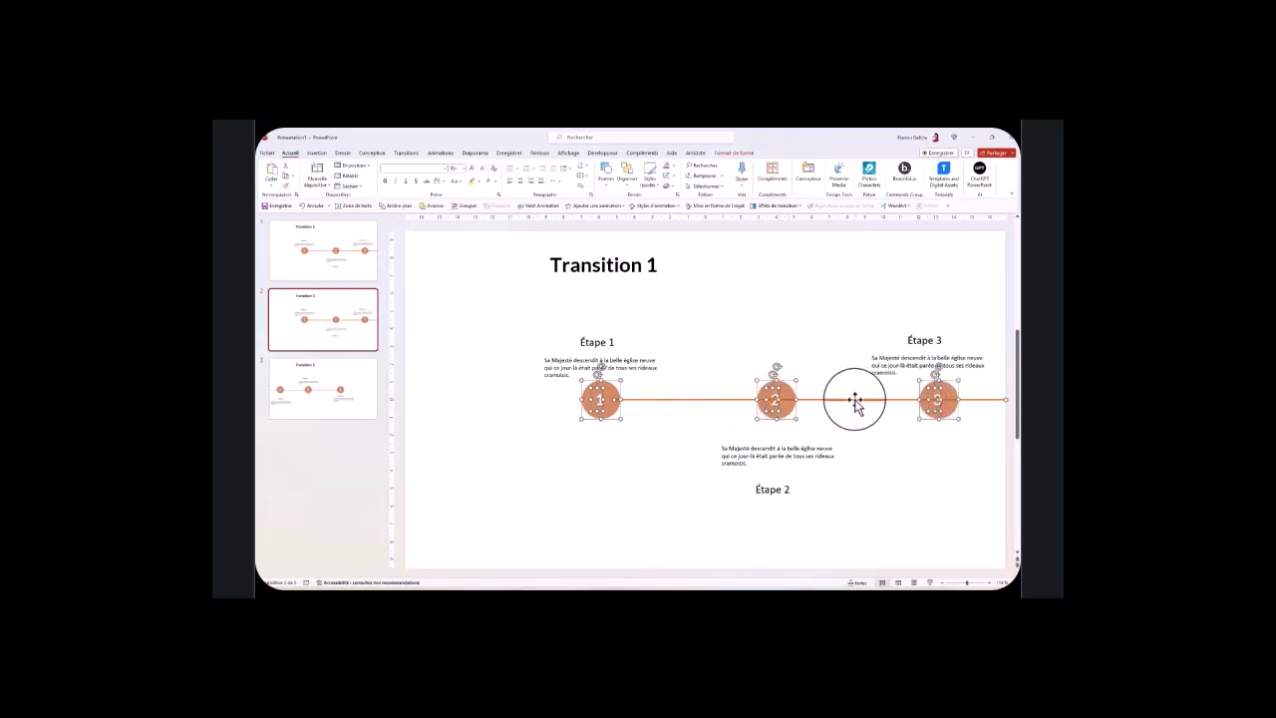
{"action": "left_click_drag", "start_coordinate": [854, 399], "coordinate": [732, 406]}
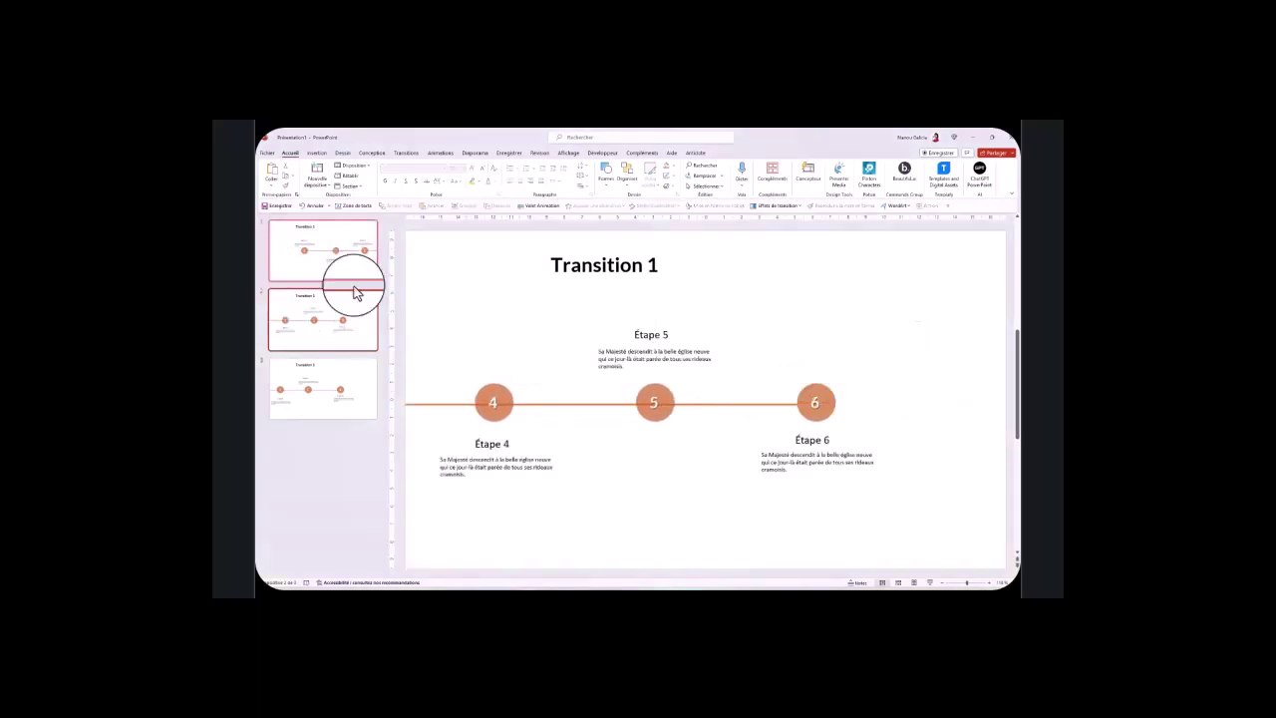
- Return to slide 1 with steps 1 to 3 in the editor
{"action": "left_click", "coordinate": [831, 180]}
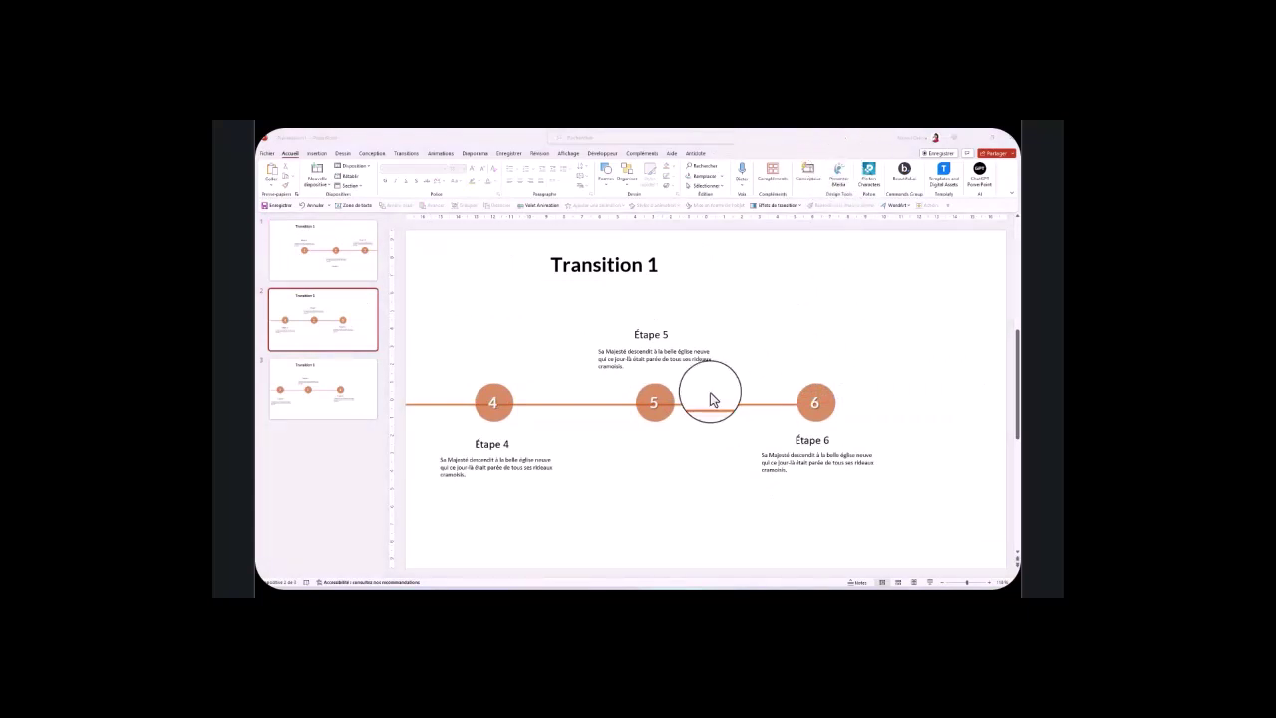
{"action": "left_click", "coordinate": [684, 322]}
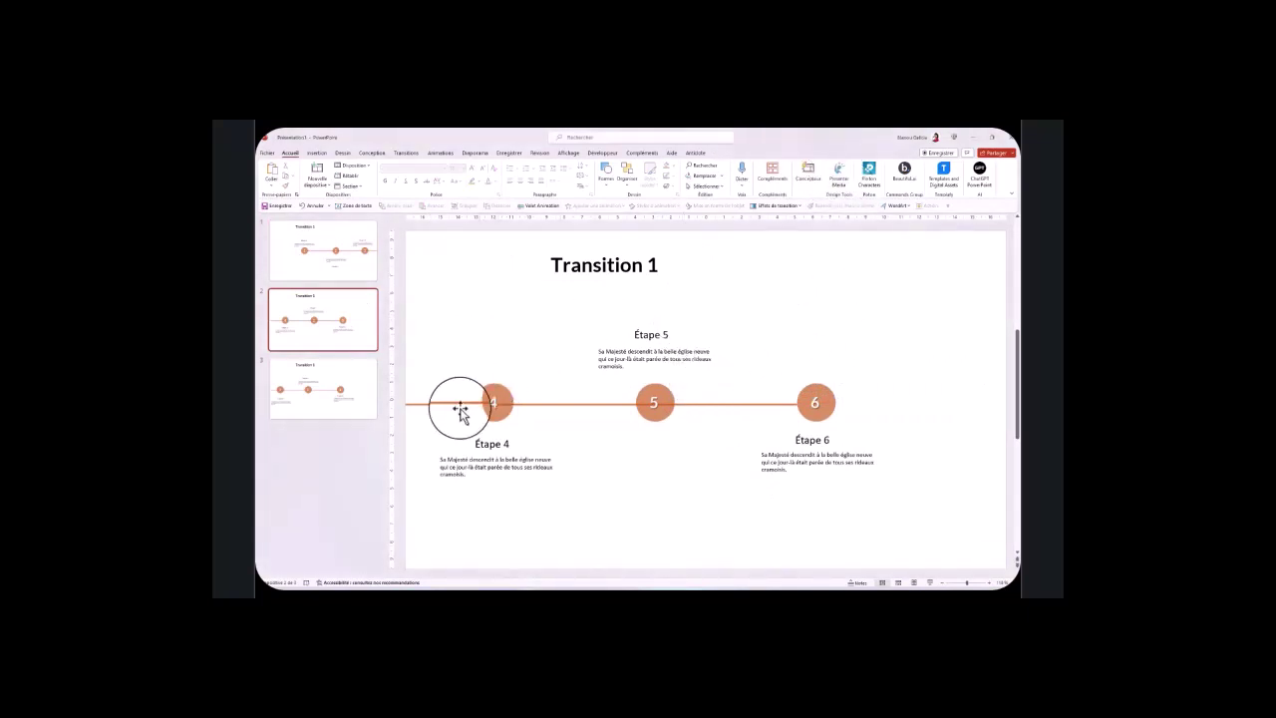
{"action": "key", "text": "Page_Up"}
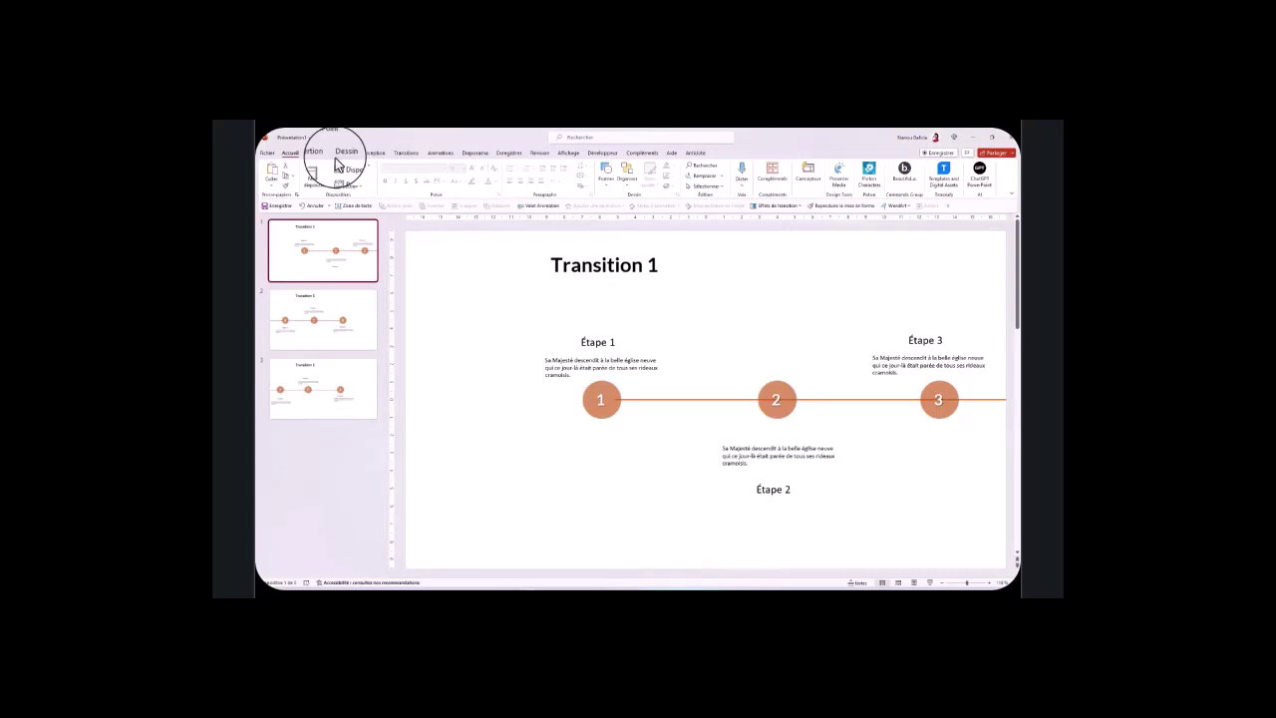
- Insert two group-of-people icons from the Icônes library onto slide 1
{"action": "left_click", "coordinate": [315, 157]}
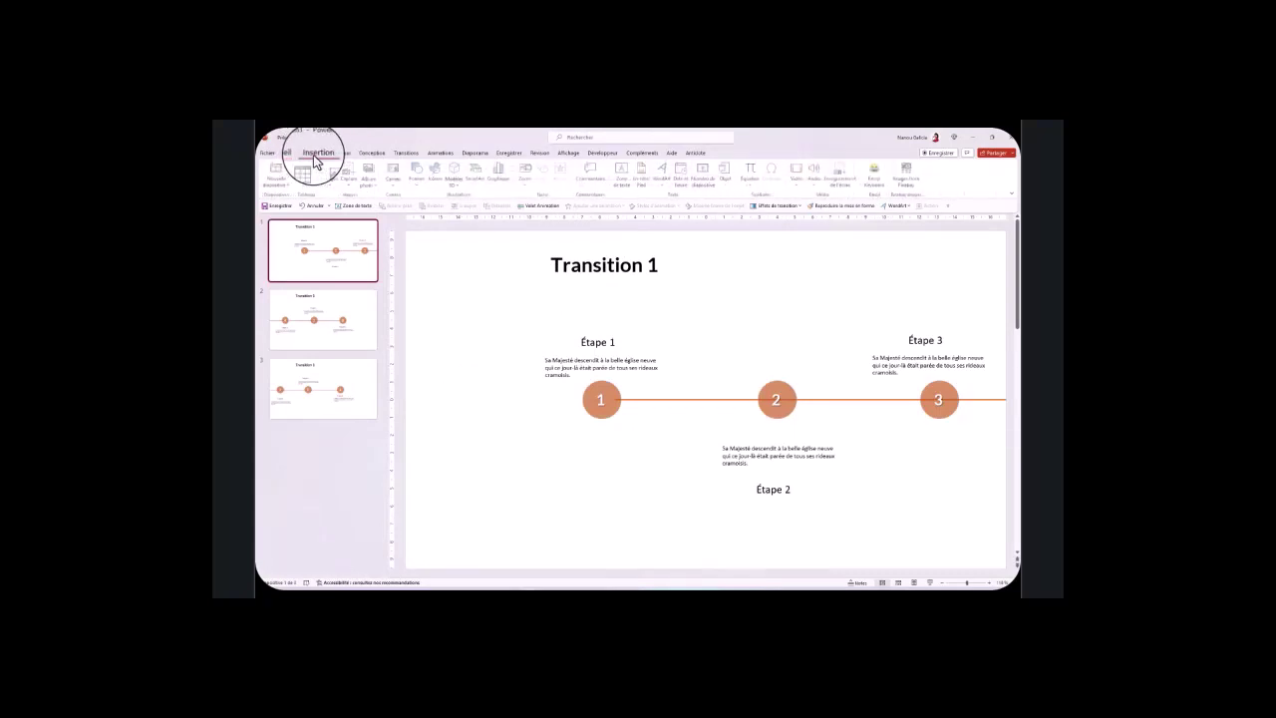
{"action": "left_click", "coordinate": [437, 176]}
{"action": "type", "text": "personnes"}
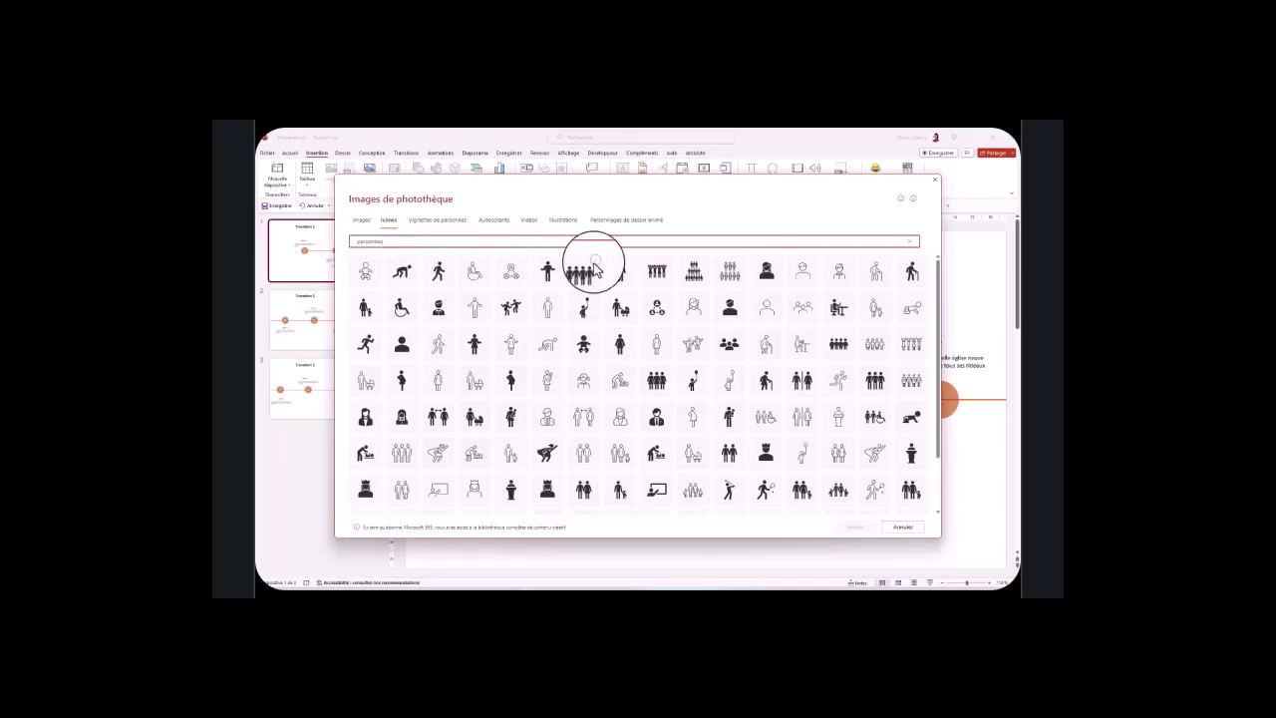
{"action": "left_click", "coordinate": [588, 272]}
{"action": "left_click", "coordinate": [666, 265]}
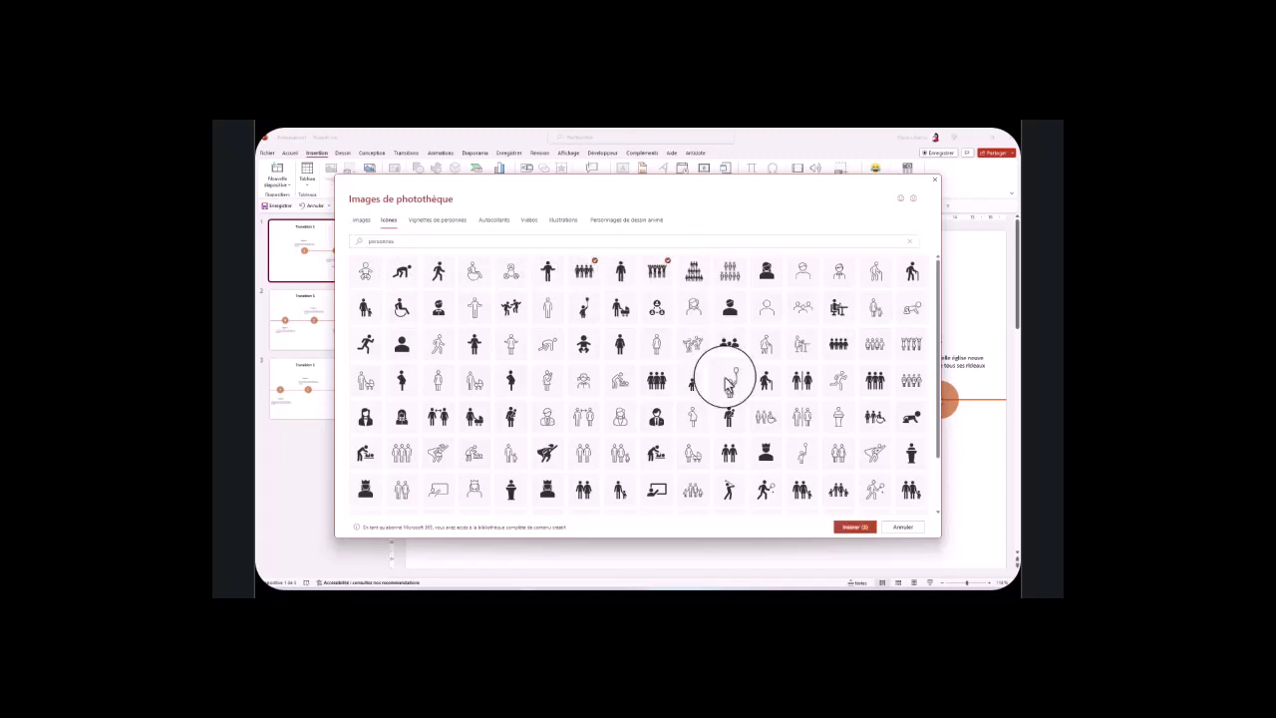
{"action": "left_click", "coordinate": [855, 528]}
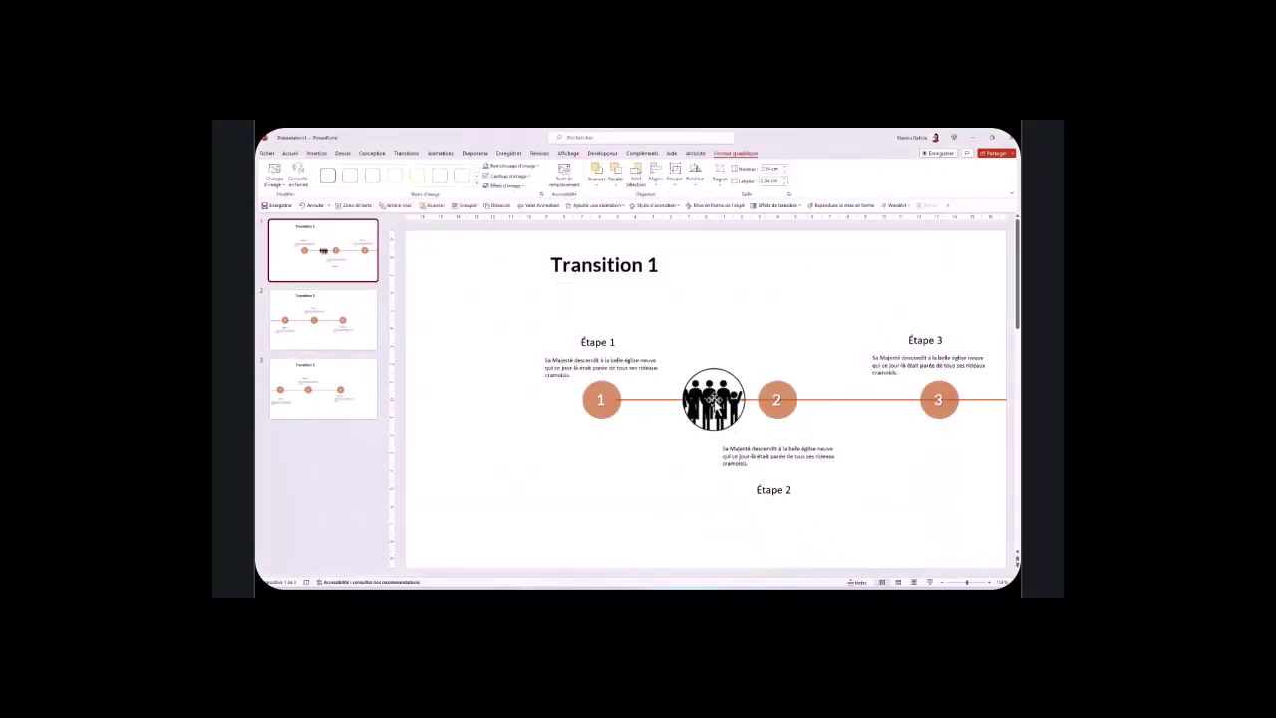
- Place one people icon on slide 1's timeline and cut the extra icon
{"action": "left_click_drag", "start_coordinate": [714, 399], "coordinate": [718, 402]}
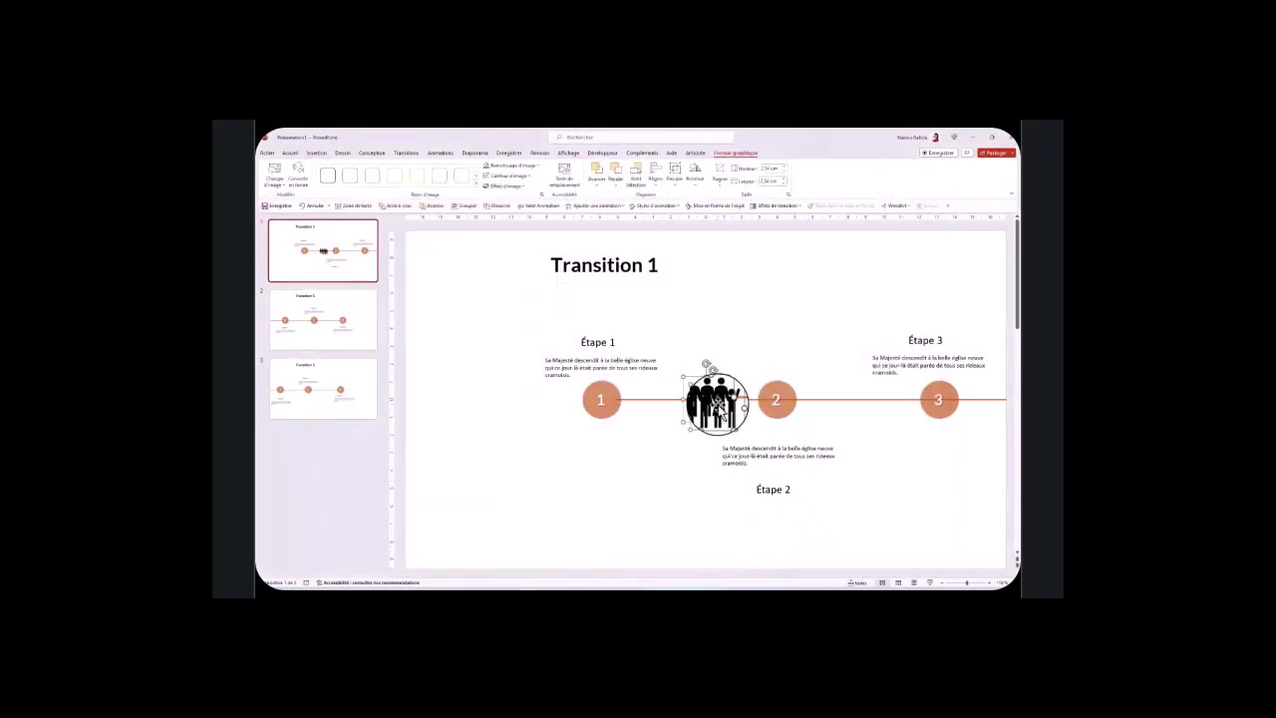
{"action": "left_click_drag", "start_coordinate": [718, 403], "coordinate": [649, 480]}
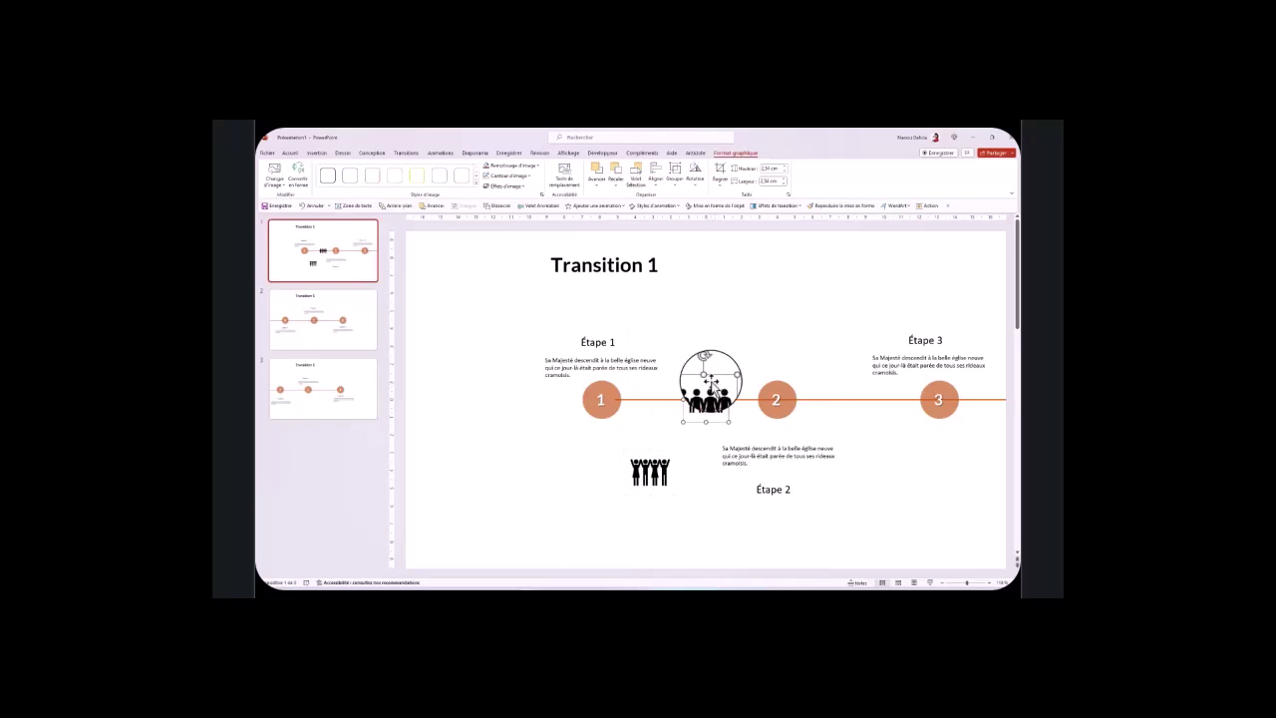
{"action": "right_click", "coordinate": [711, 380]}
{"action": "left_click", "coordinate": [717, 400]}
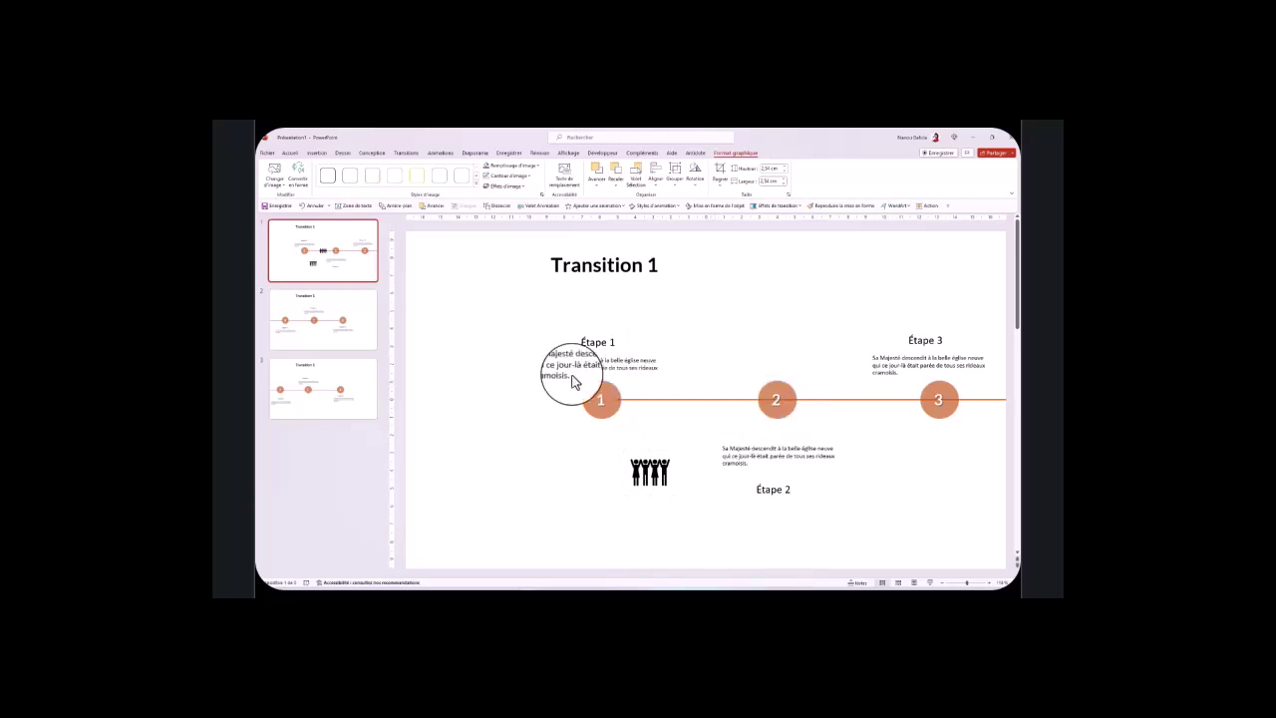
- Paste the people icon on slide 2 right of circle 6 and close the background pane
{"action": "left_click", "coordinate": [334, 342]}
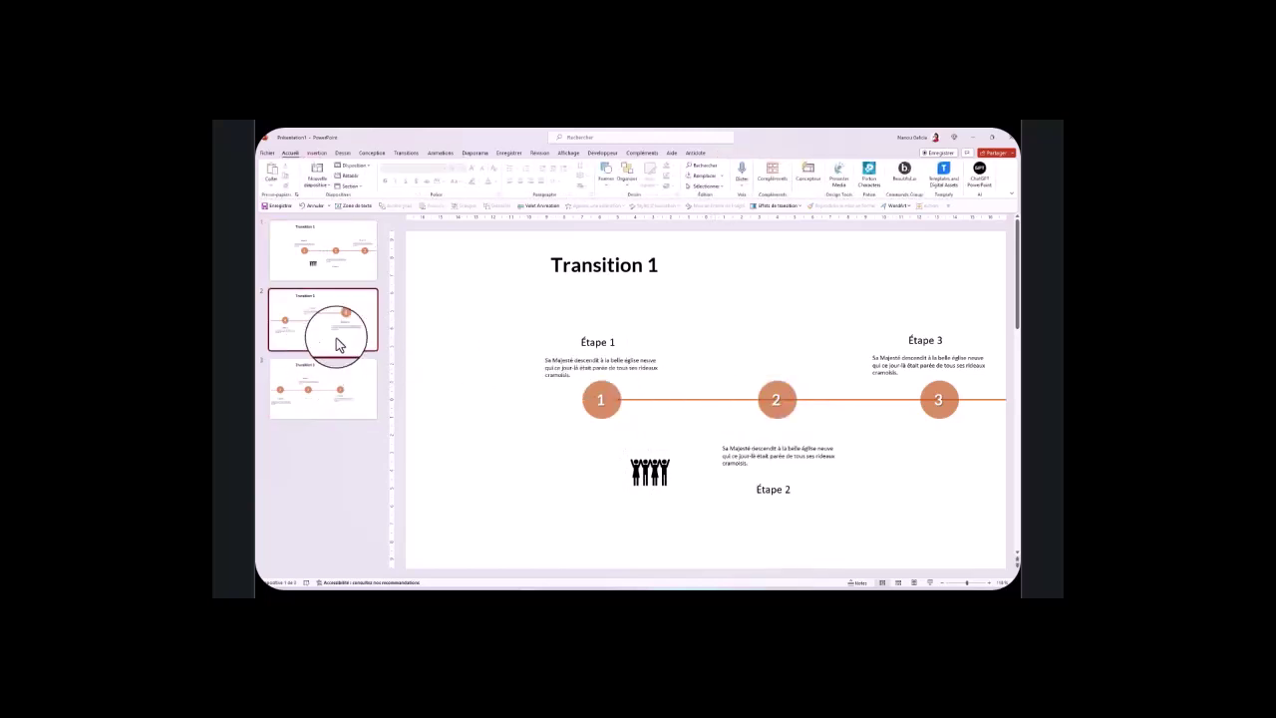
{"action": "right_click", "coordinate": [643, 499]}
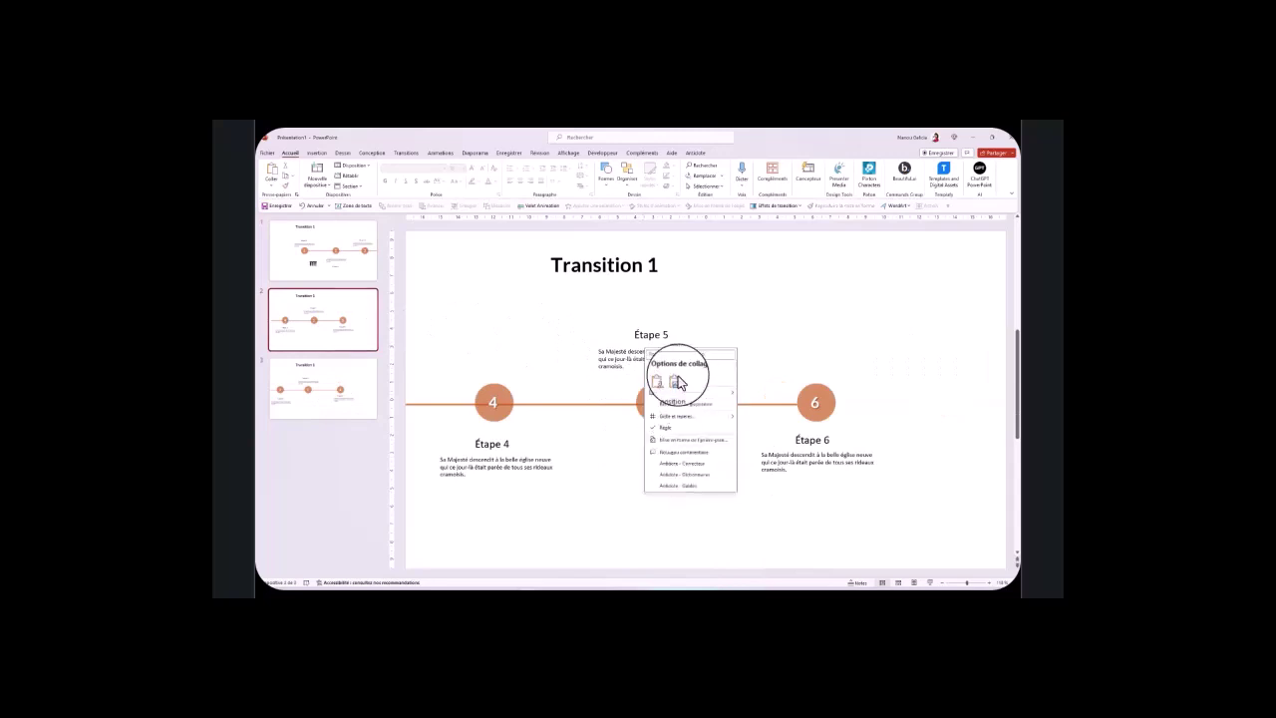
{"action": "left_click", "coordinate": [662, 390]}
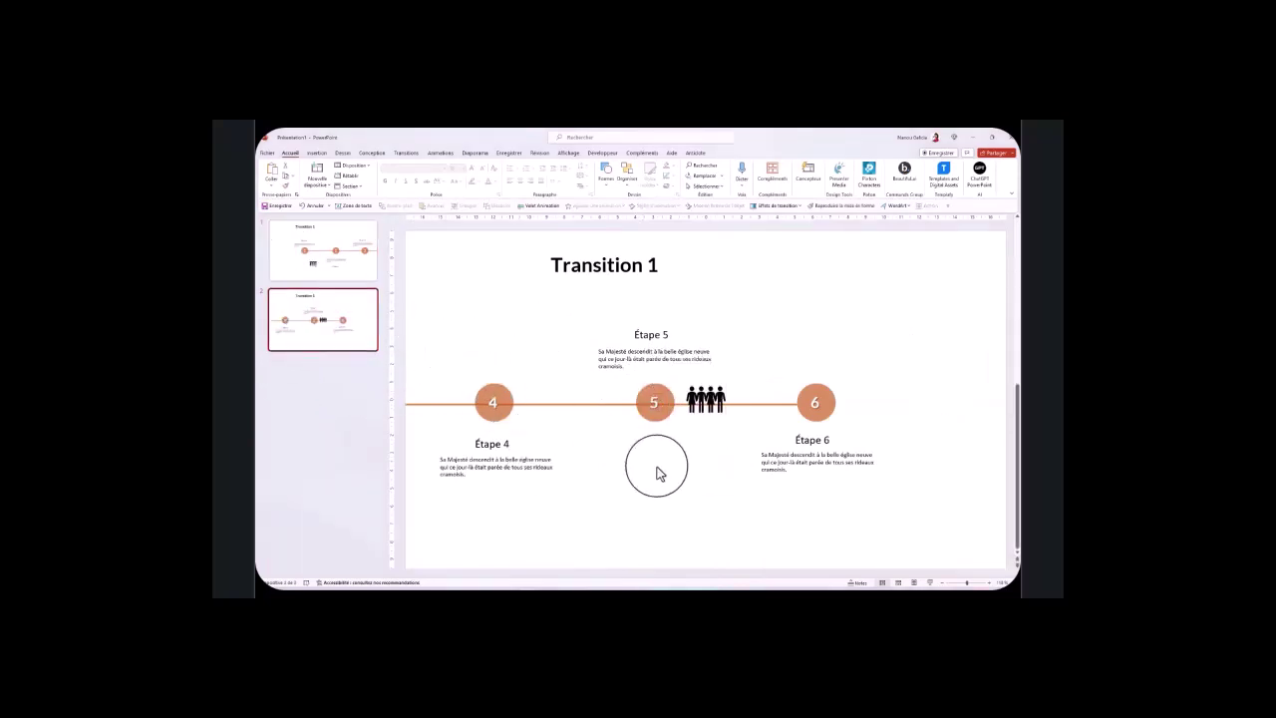
{"action": "left_click", "coordinate": [701, 396]}
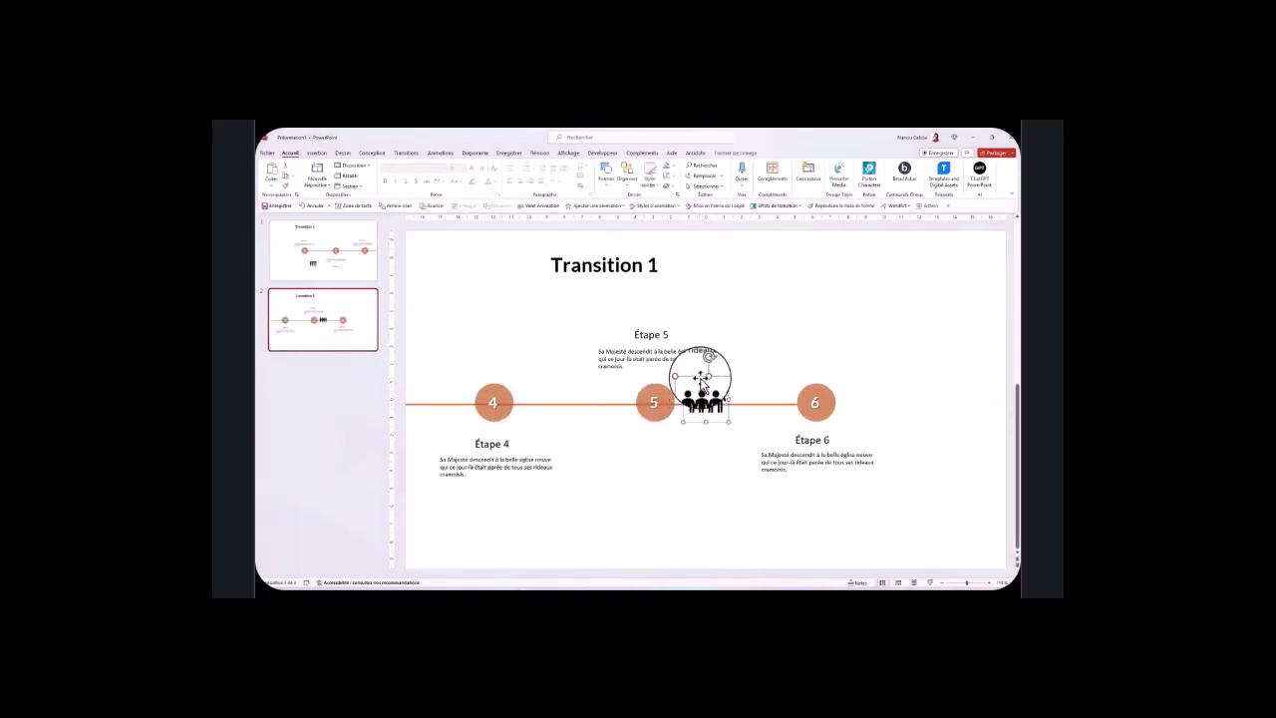
{"action": "mouse_move", "coordinate": [699, 398]}
{"action": "left_mouse_down"}
{"action": "mouse_move", "coordinate": [891, 382]}
{"action": "mouse_move", "coordinate": [905, 427]}
{"action": "left_mouse_up"}
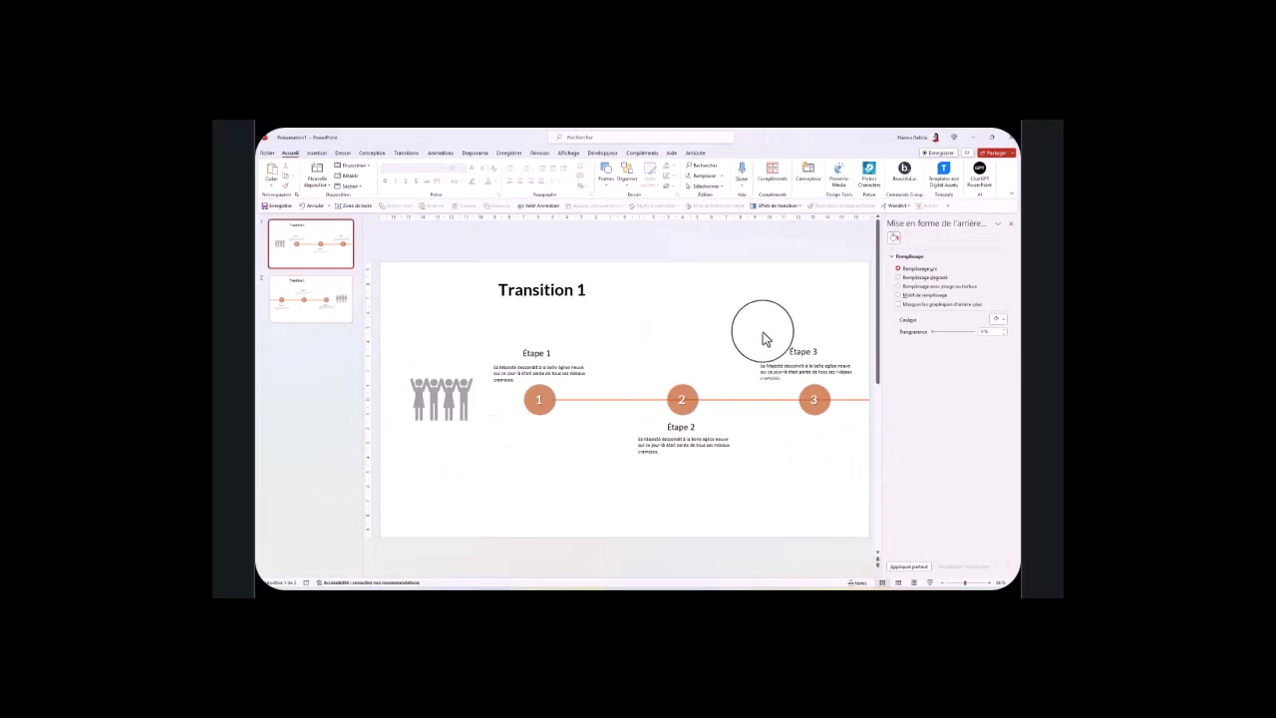
{"action": "left_click", "coordinate": [1011, 224]}
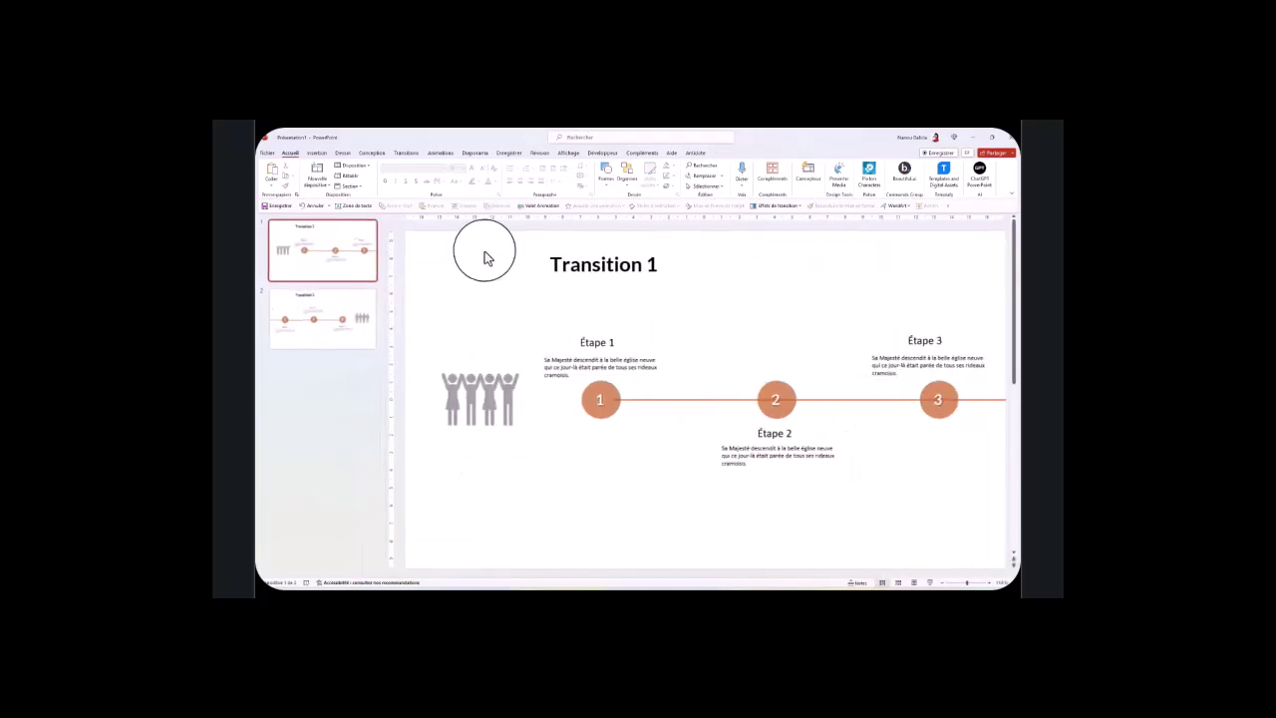
{"action": "left_click", "coordinate": [306, 340]}
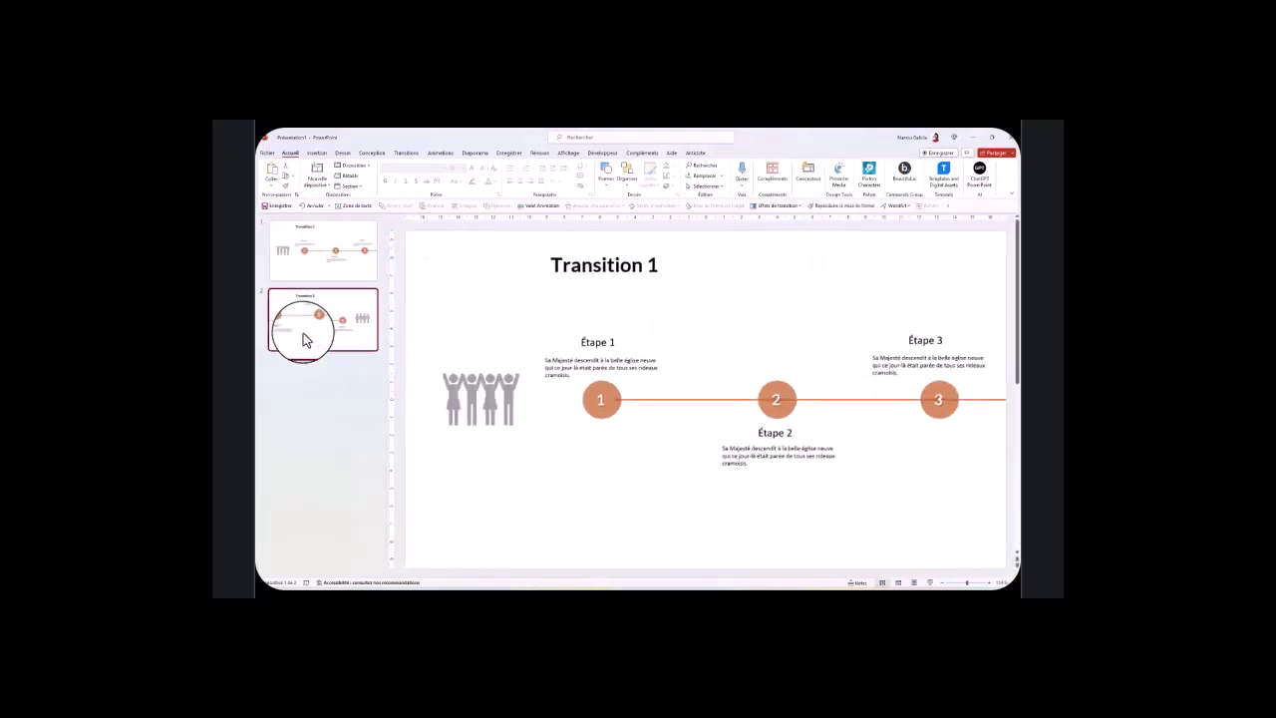
- Apply a Balayer wipe from the left to slide 2, then select slide 1
{"action": "left_click", "coordinate": [404, 155]}
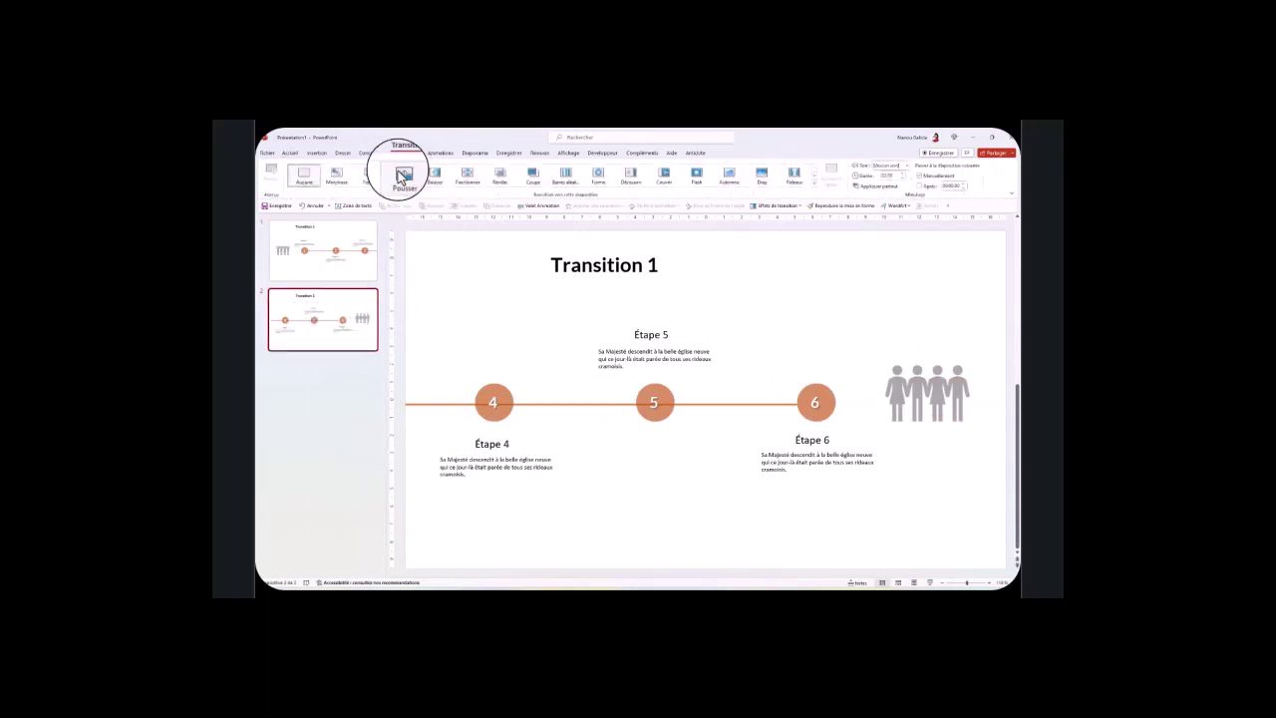
{"action": "left_click", "coordinate": [442, 180]}
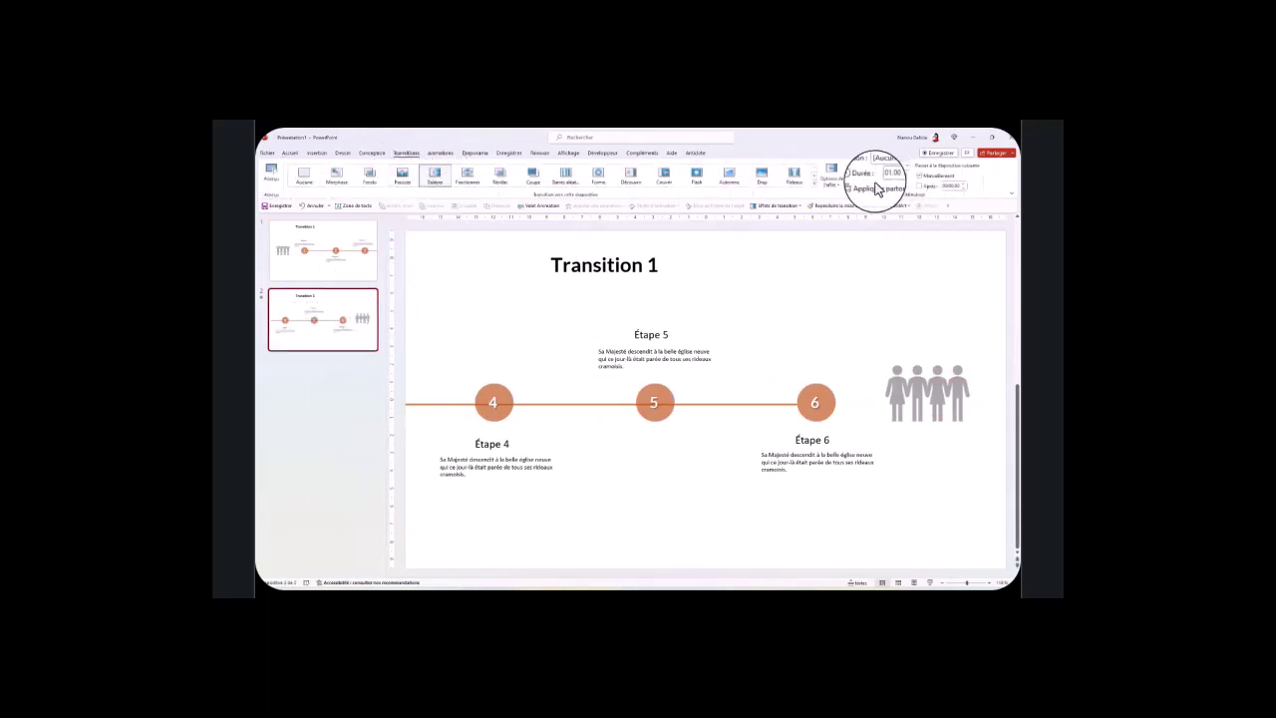
{"action": "left_click", "coordinate": [840, 189]}
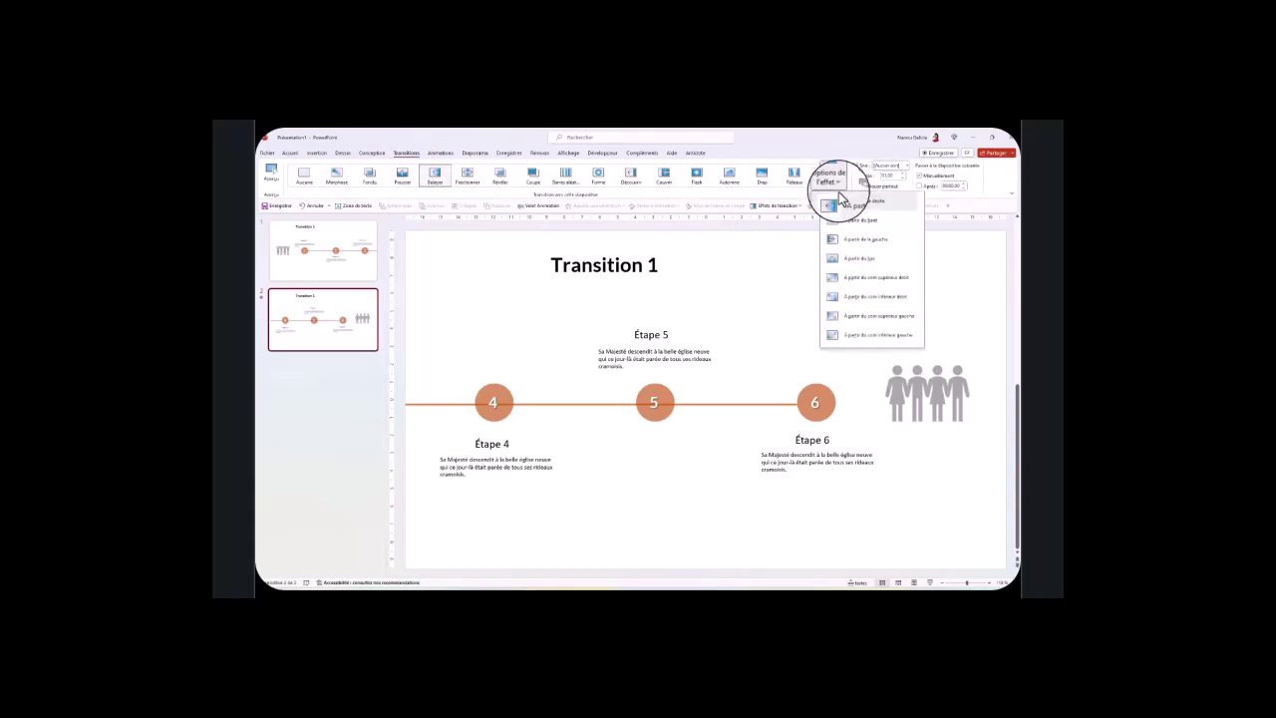
{"action": "left_click", "coordinate": [876, 242]}
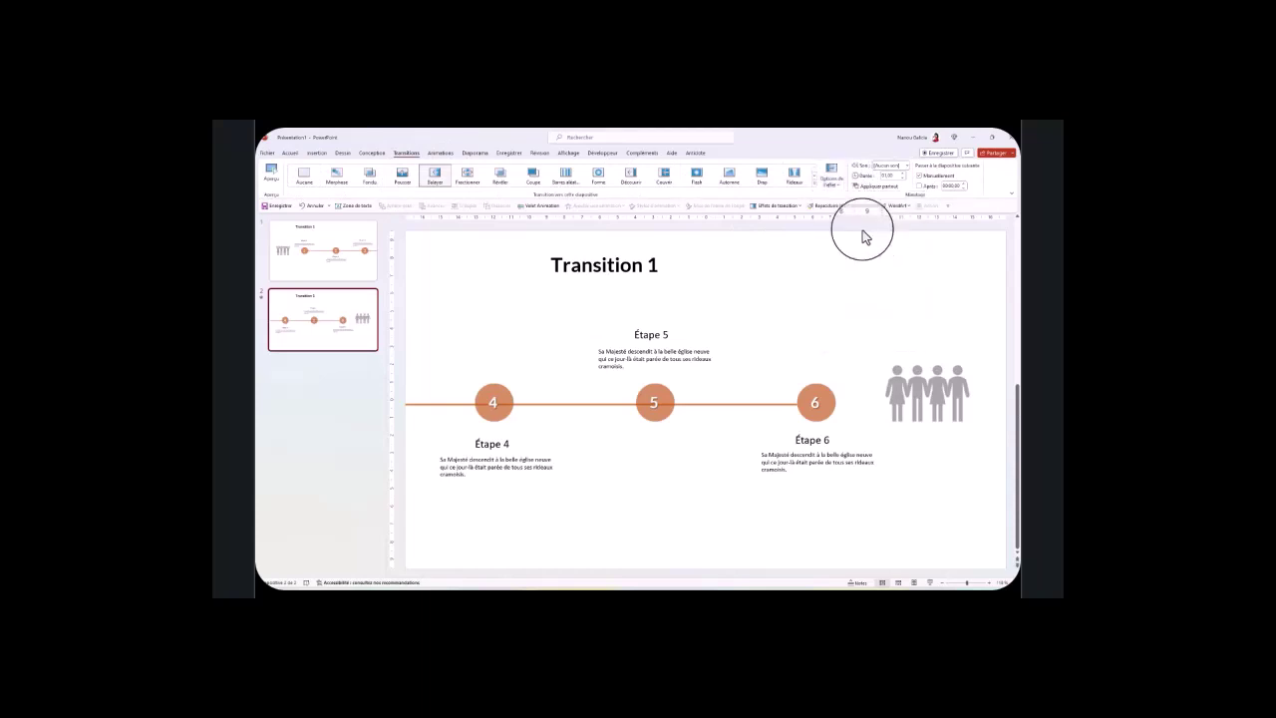
{"action": "left_click", "coordinate": [357, 237]}
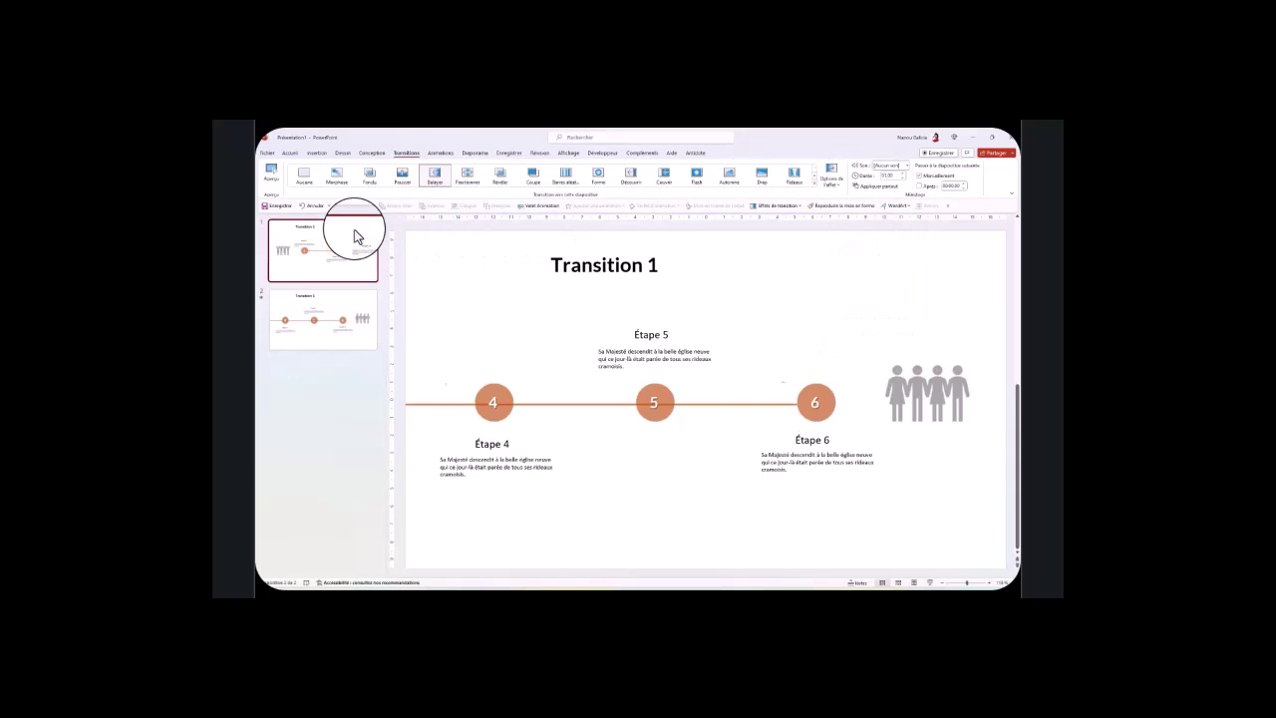
- Play the slide show from slide 1, advance to slide 2, then exit
{"action": "left_click", "coordinate": [930, 583]}
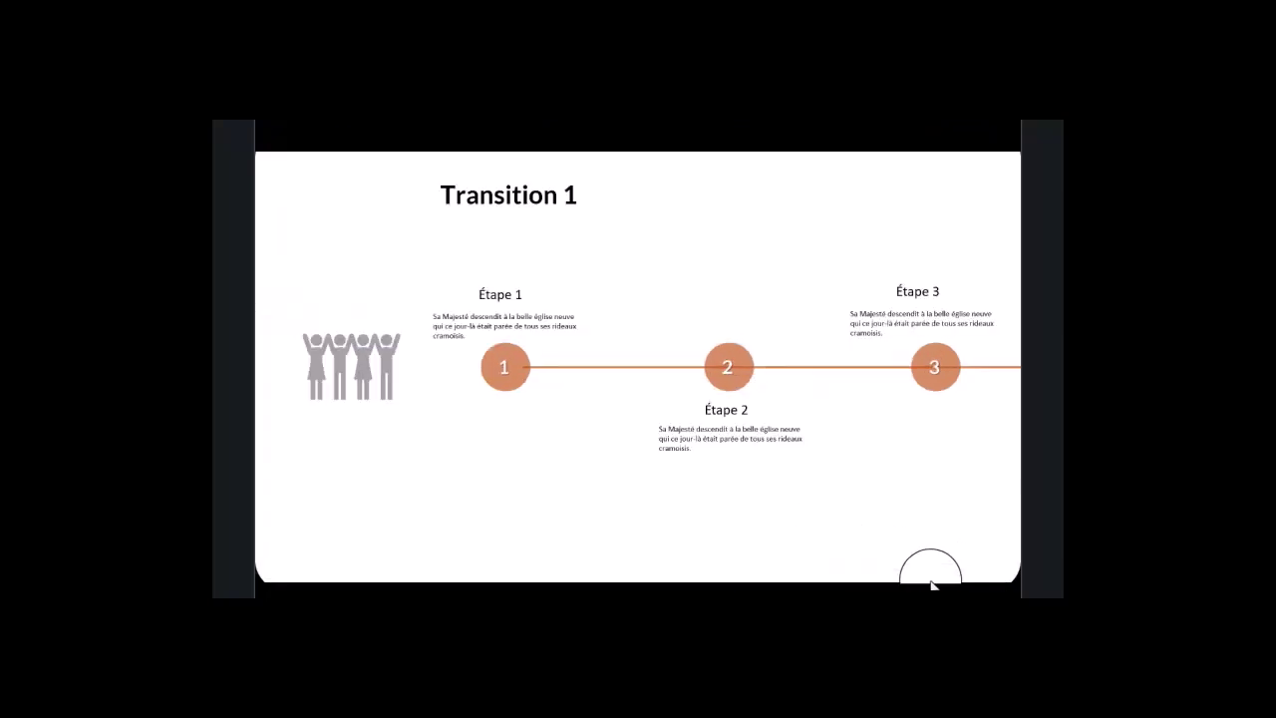
{"action": "key", "text": "Right"}
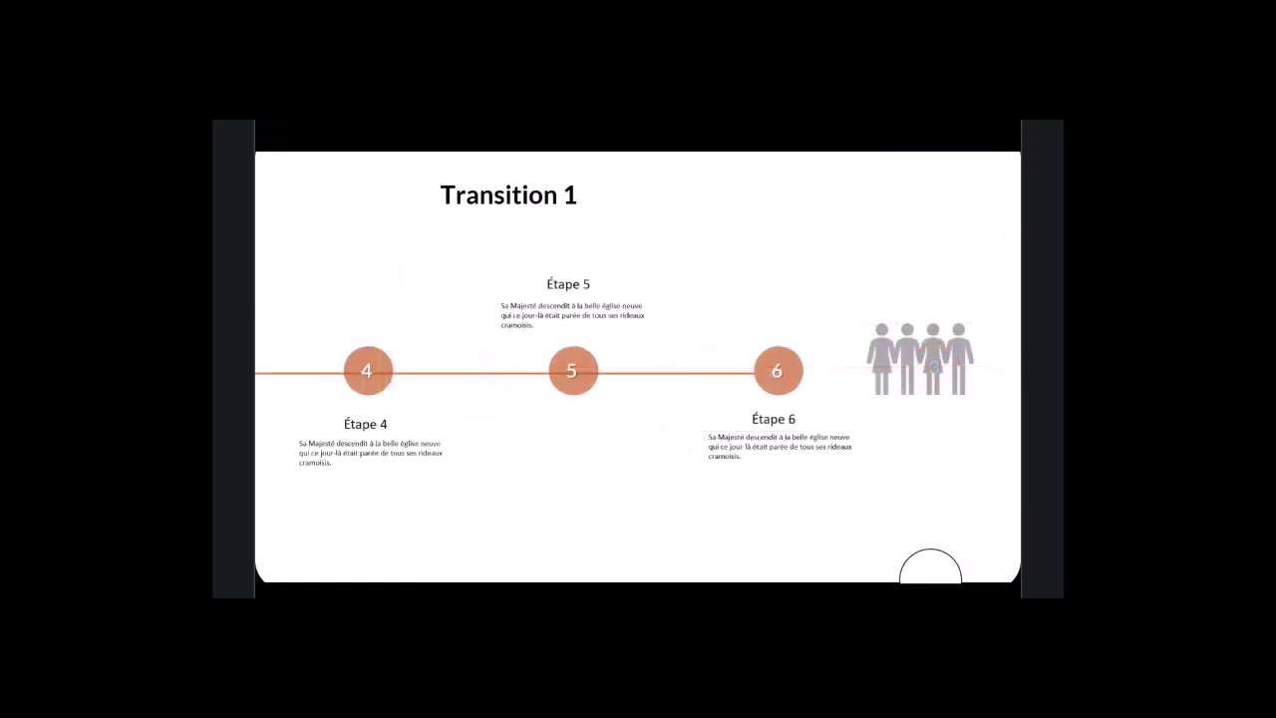
{"action": "key", "text": "Escape"}
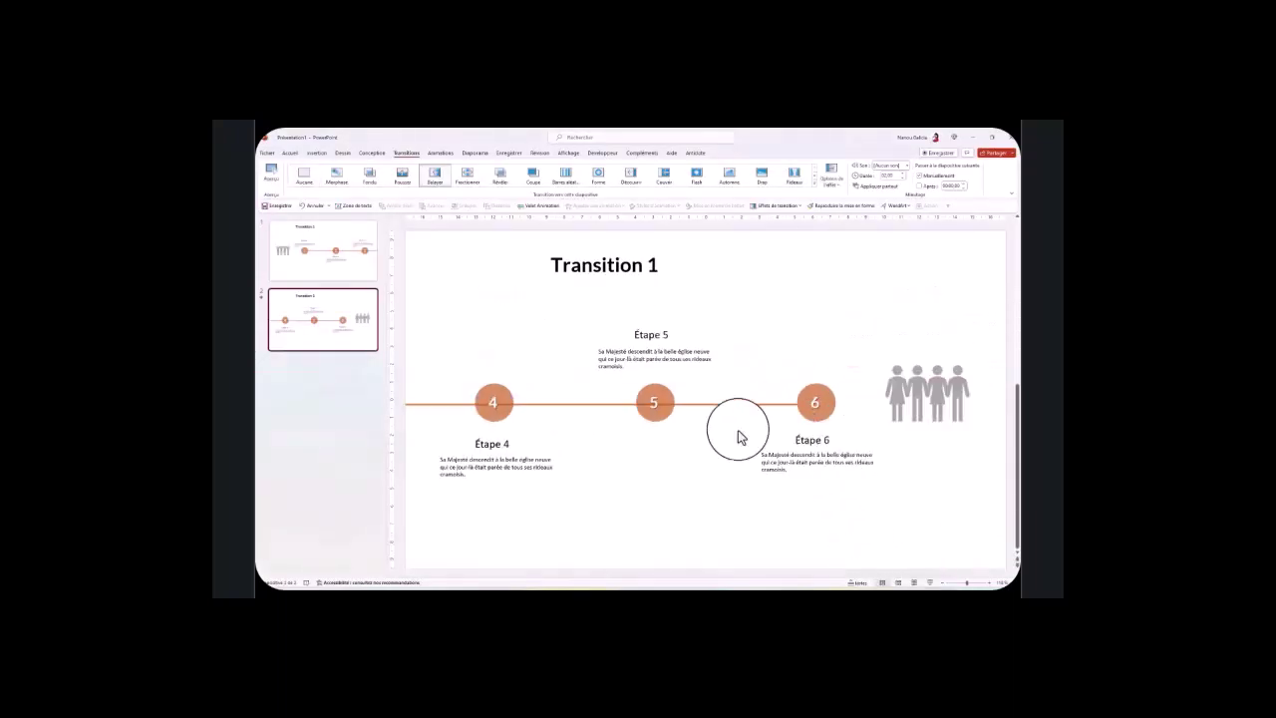
- On slide 1, turn off advancing on click and apply these transition settings to all slides
{"action": "left_click", "coordinate": [329, 255]}
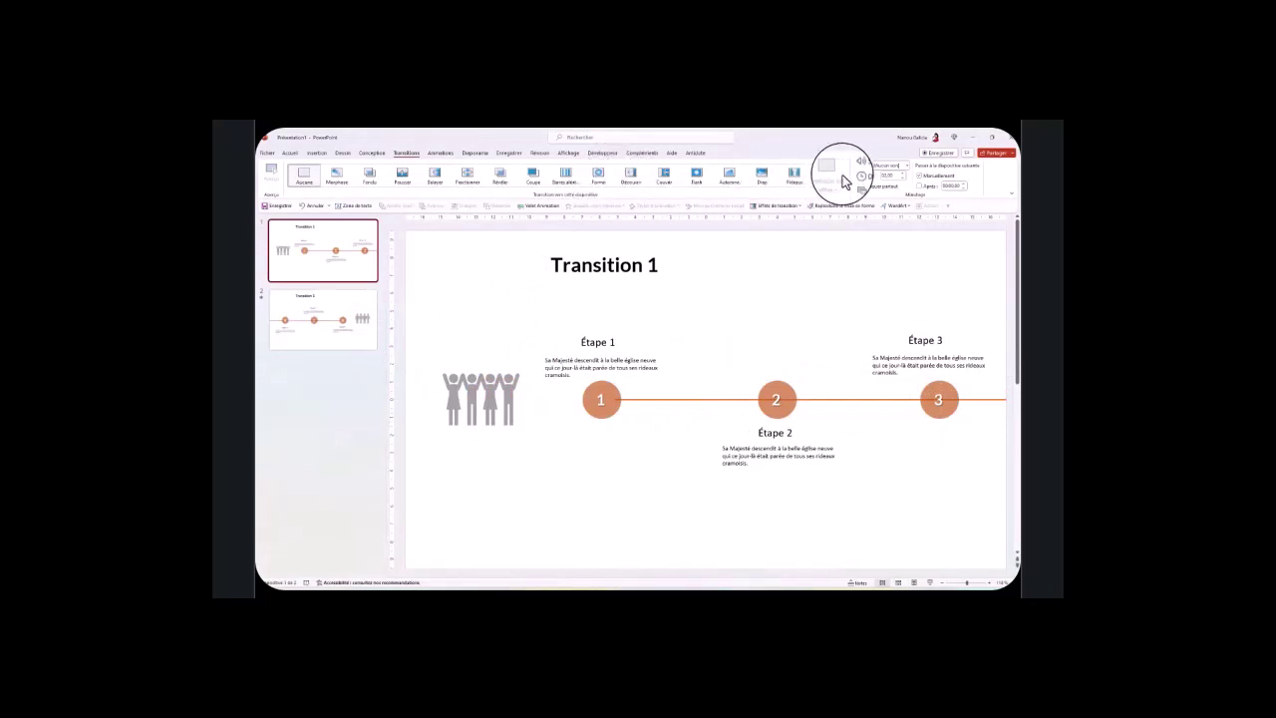
{"action": "left_click", "coordinate": [919, 176]}
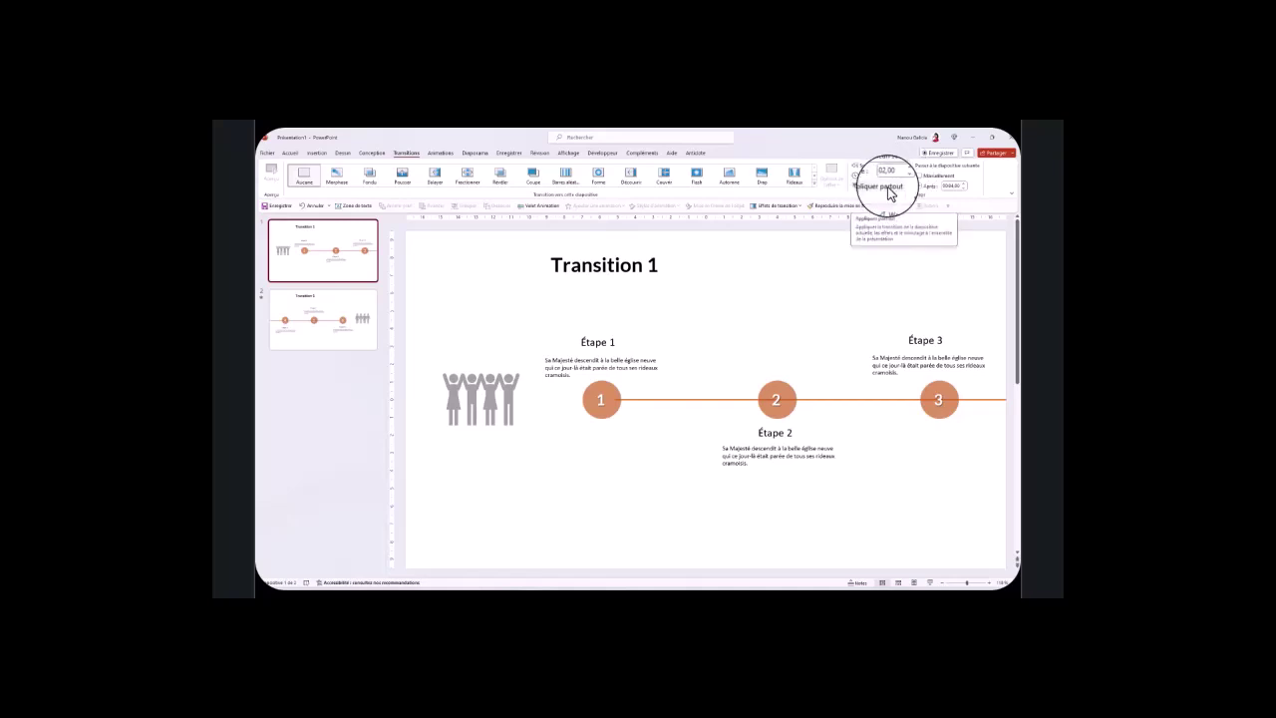
{"action": "left_click", "coordinate": [890, 189]}
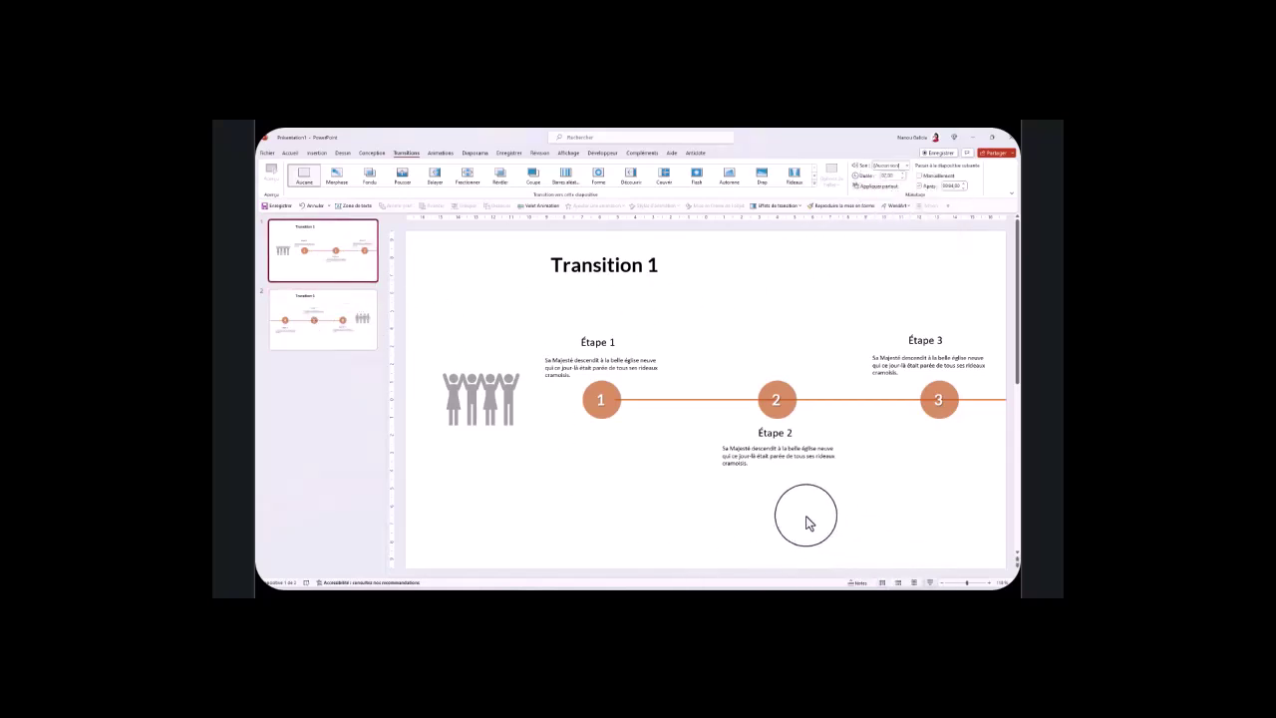
- Start the show with F5, advance to slide 2, and exit with Esc
{"action": "key", "text": "F5"}
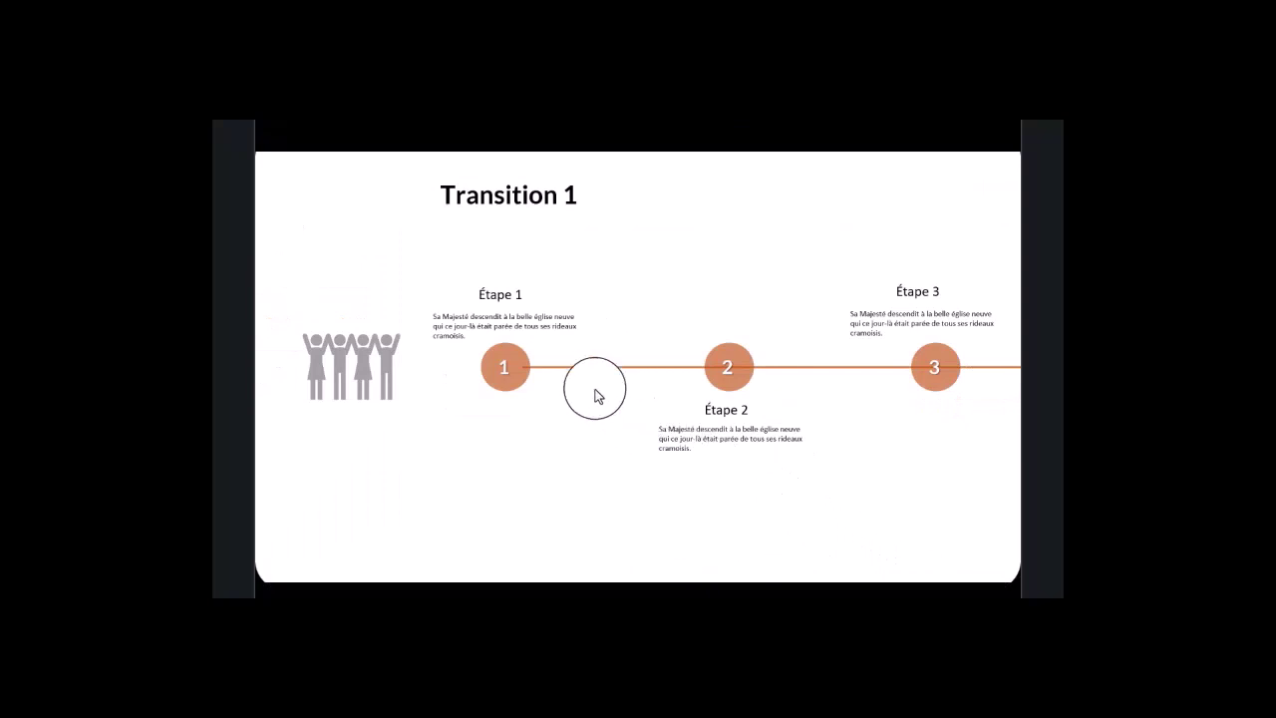
{"action": "left_click", "coordinate": [472, 304]}
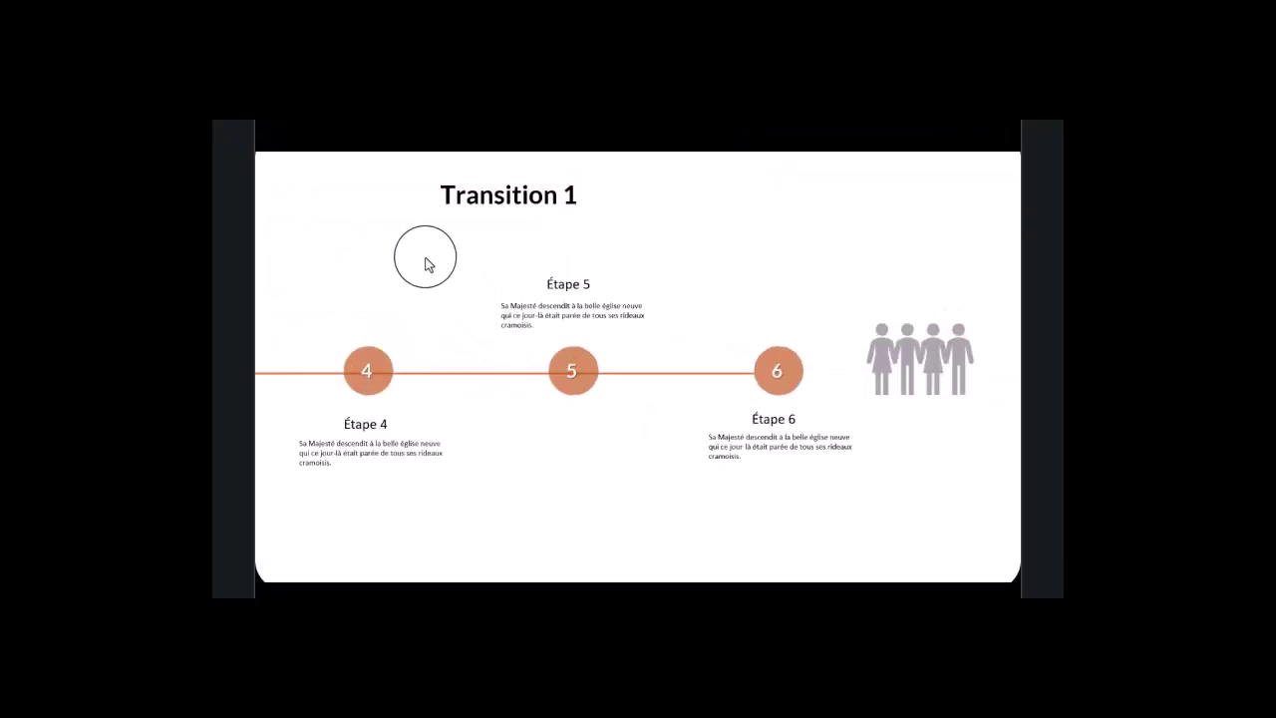
{"action": "key", "text": "Escape"}
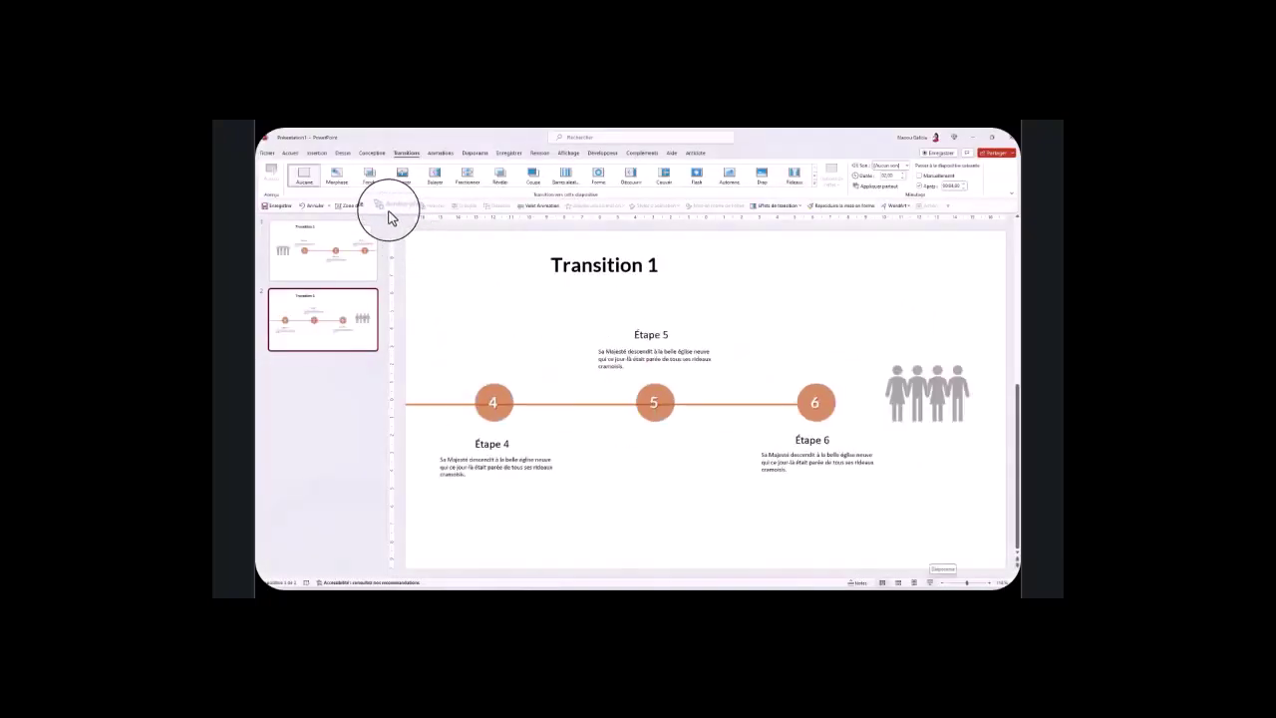
- Switch slide 2 to the Morphose transition and review its Objets effect option
{"action": "left_click", "coordinate": [339, 175]}
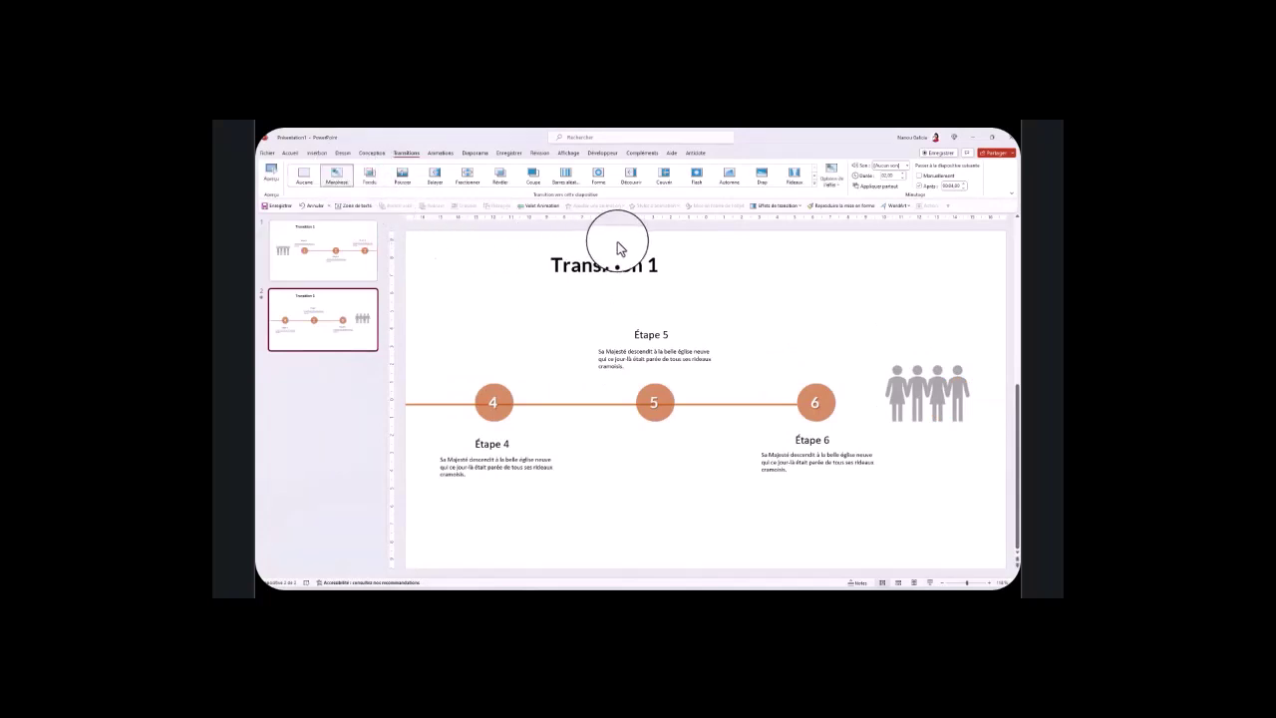
{"action": "left_click", "coordinate": [833, 184]}
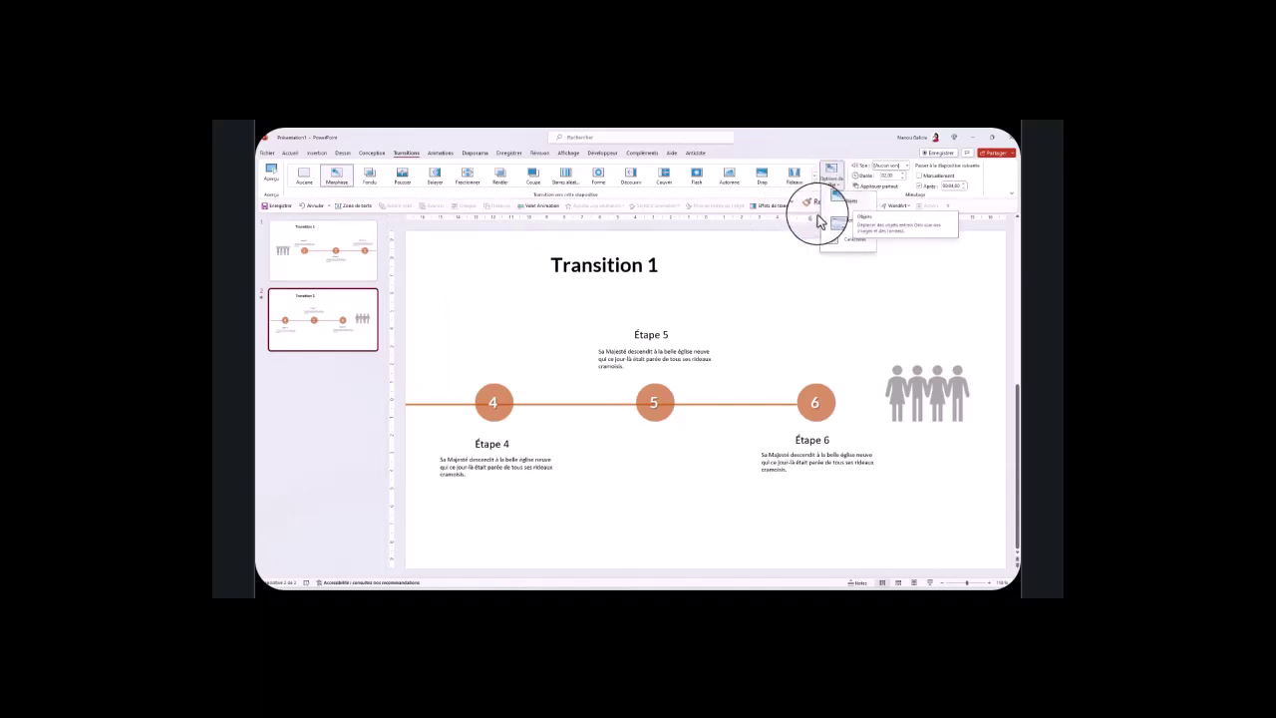
{"action": "left_click", "coordinate": [778, 229]}
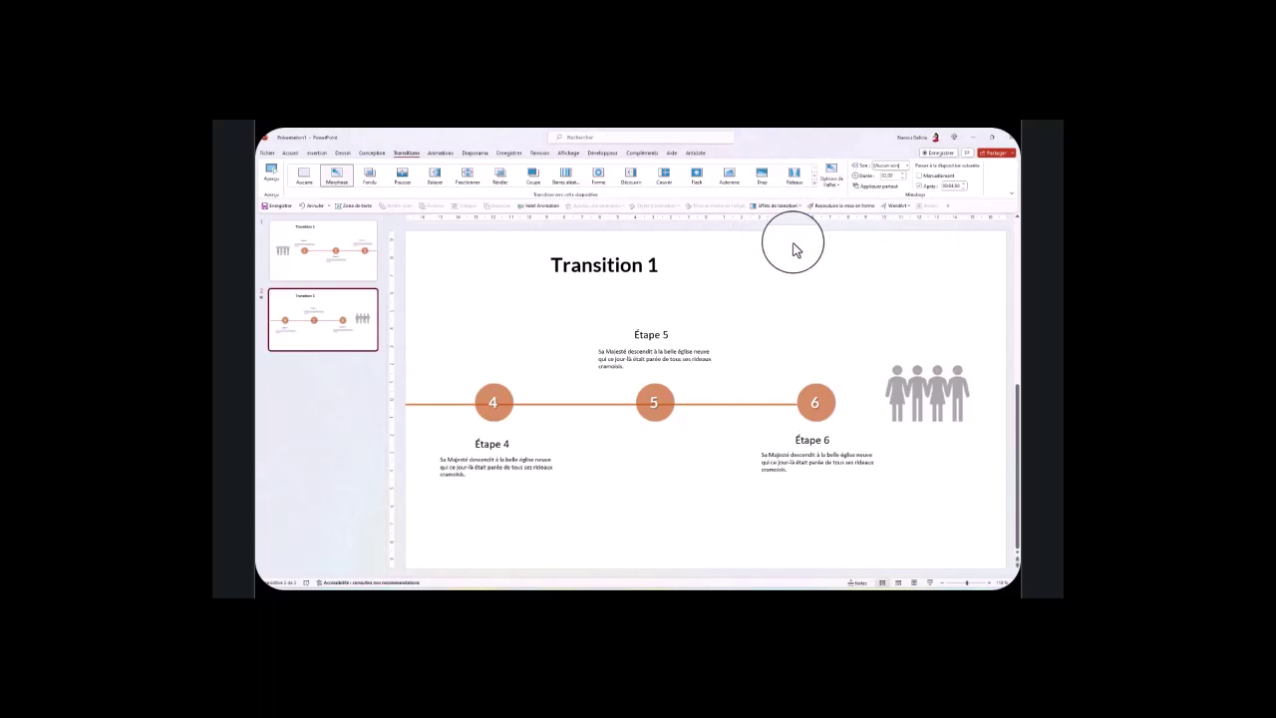
{"action": "left_click", "coordinate": [299, 237]}
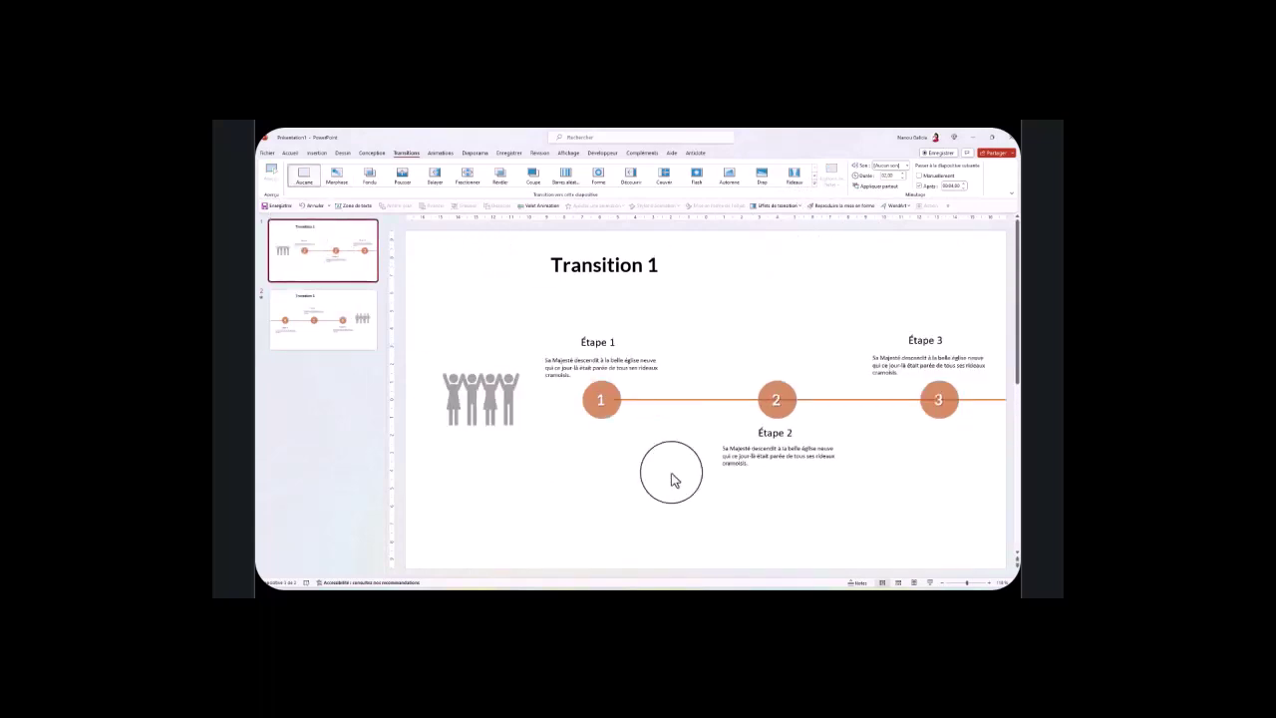
{"action": "left_click", "coordinate": [929, 582]}
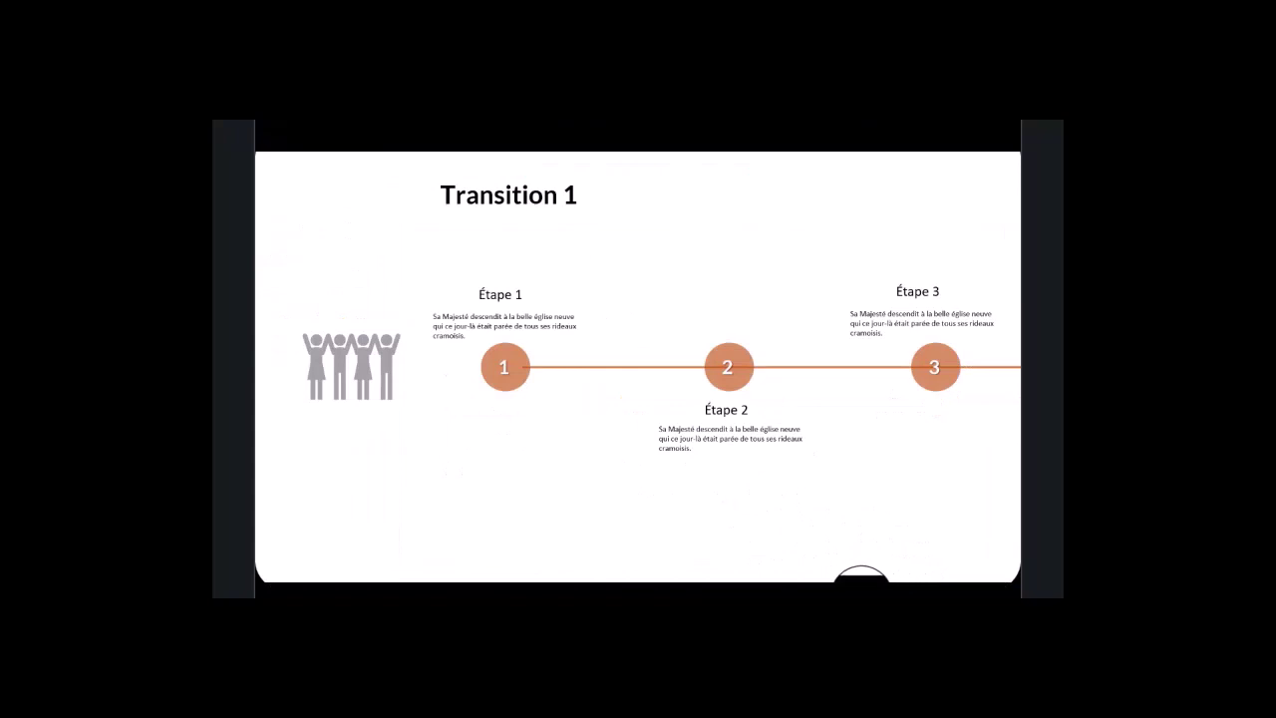
{"action": "key", "text": "Right"}
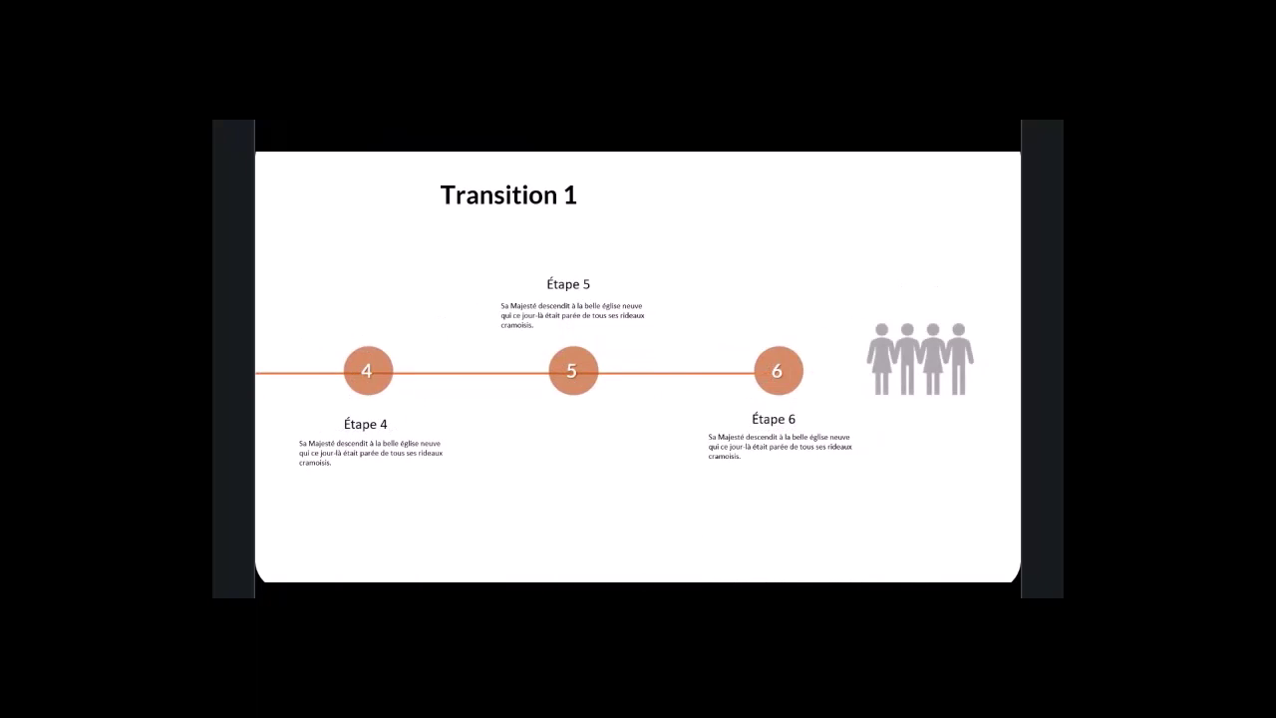
{"action": "key", "text": "Escape"}
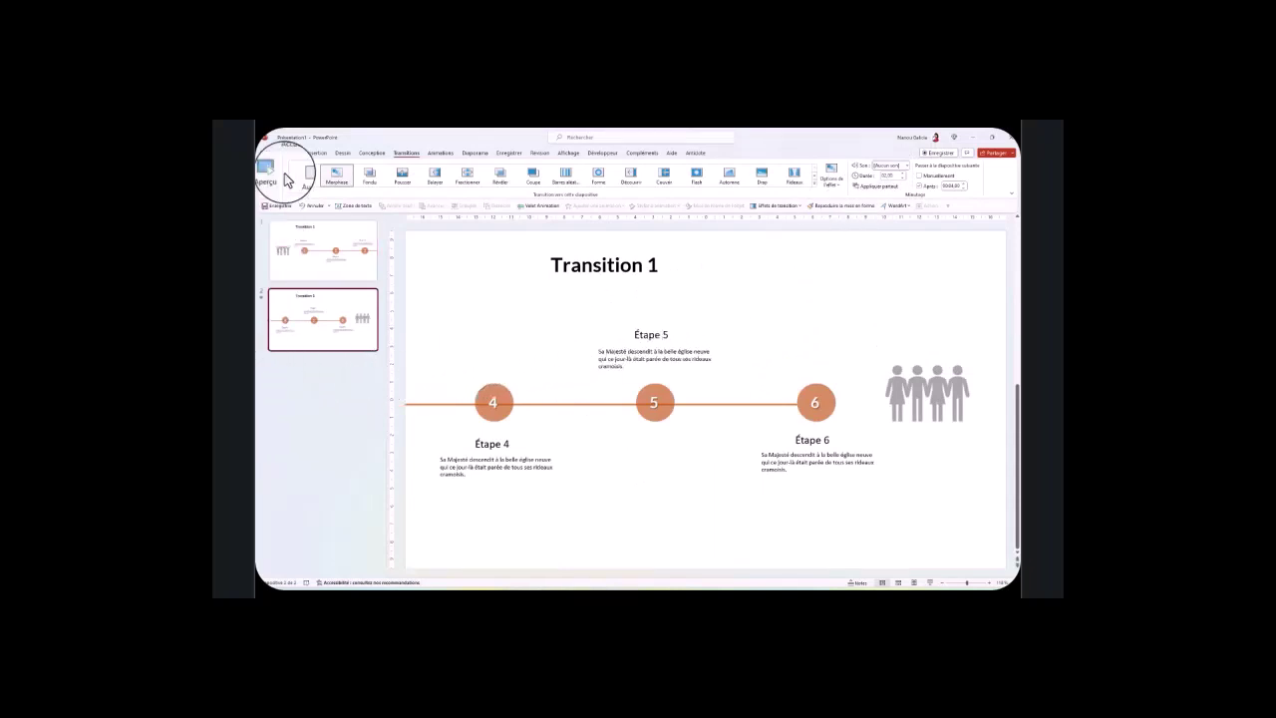
- Insert a new slide after slide 2 and copy the building photo from slide 3
{"action": "left_click", "coordinate": [338, 391]}
{"action": "key", "text": "Return"}
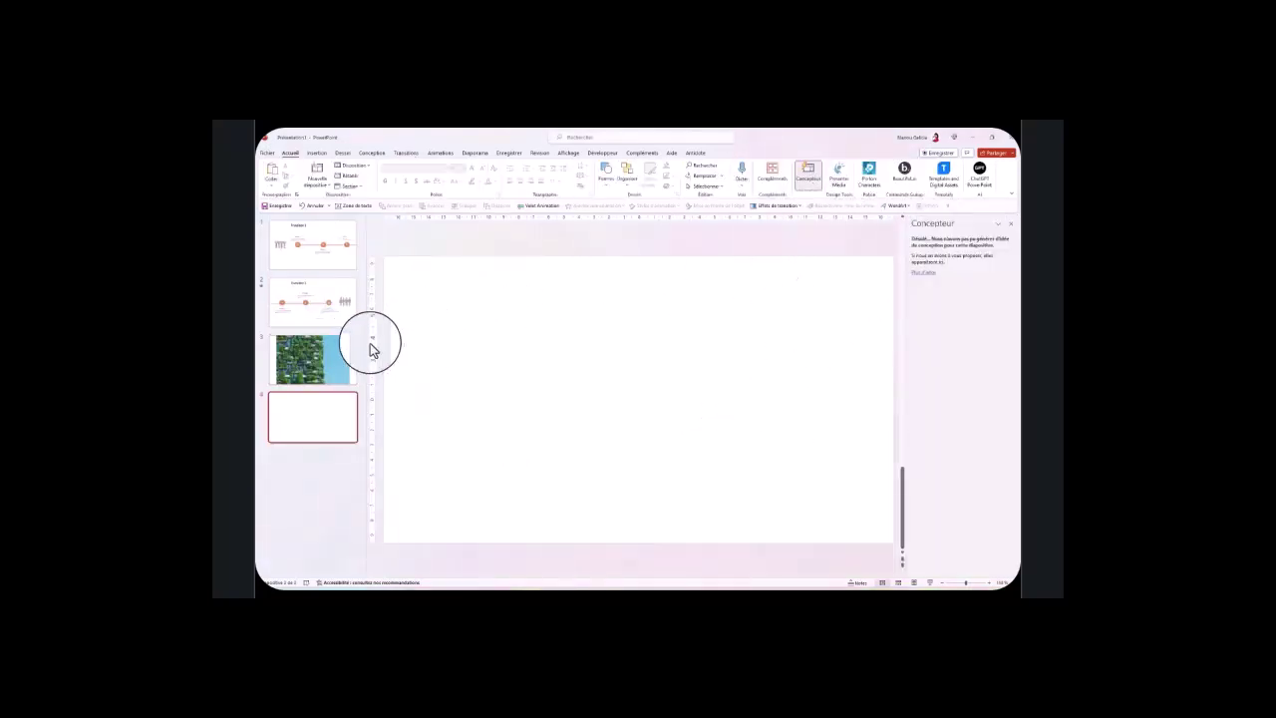
{"action": "left_click", "coordinate": [308, 353]}
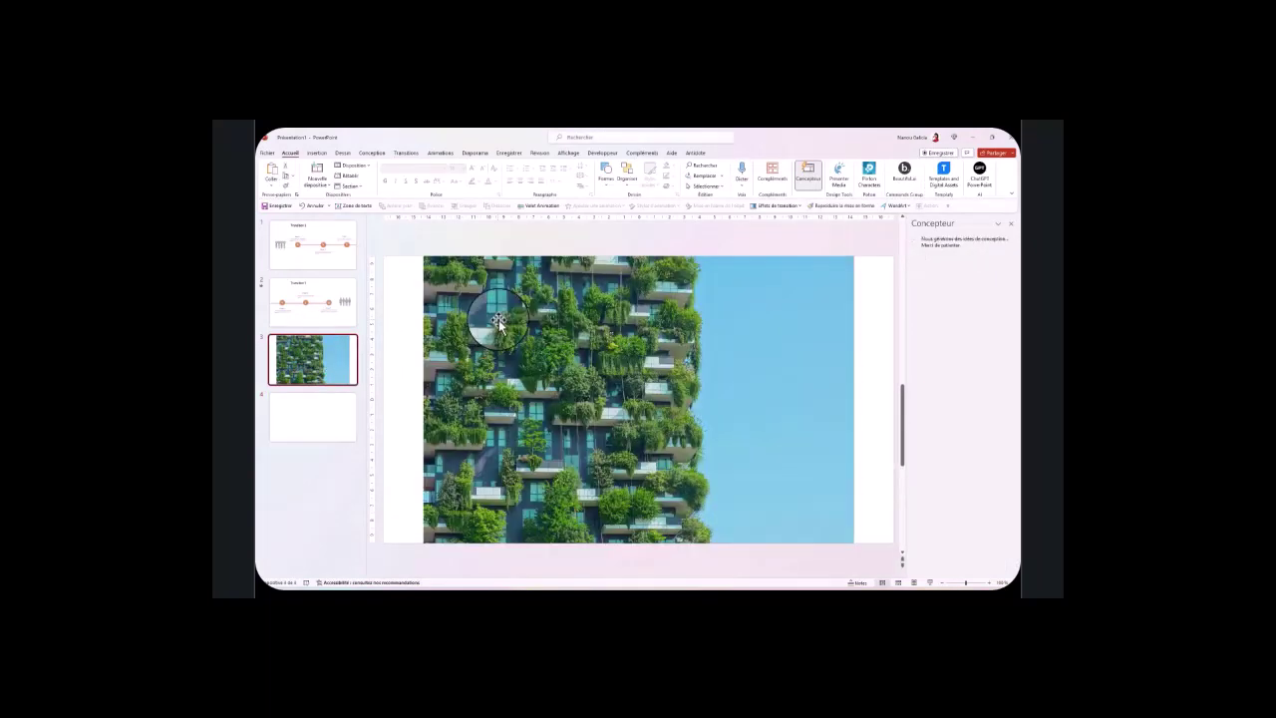
{"action": "right_click", "coordinate": [501, 320]}
{"action": "left_click", "coordinate": [520, 351]}
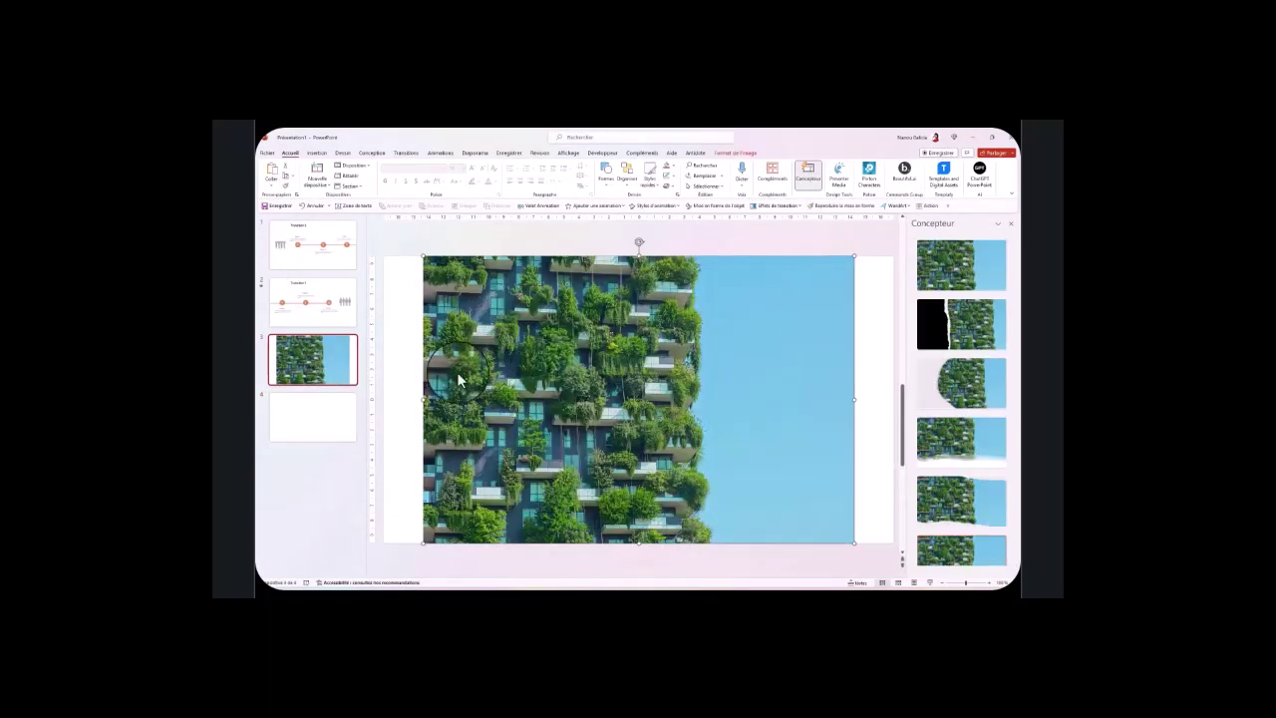
- Paste the building photo onto slide 4 and close the Concepteur pane
{"action": "left_click", "coordinate": [322, 421]}
{"action": "right_click", "coordinate": [578, 340]}
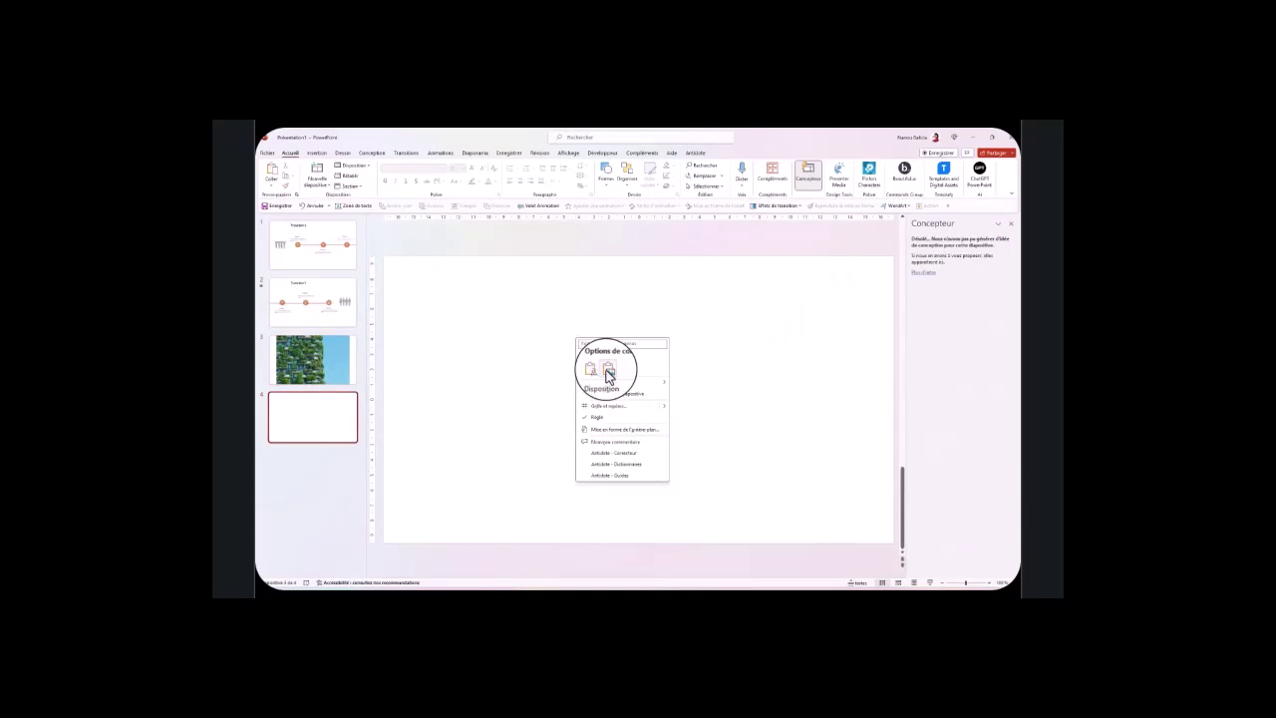
{"action": "left_click", "coordinate": [597, 369]}
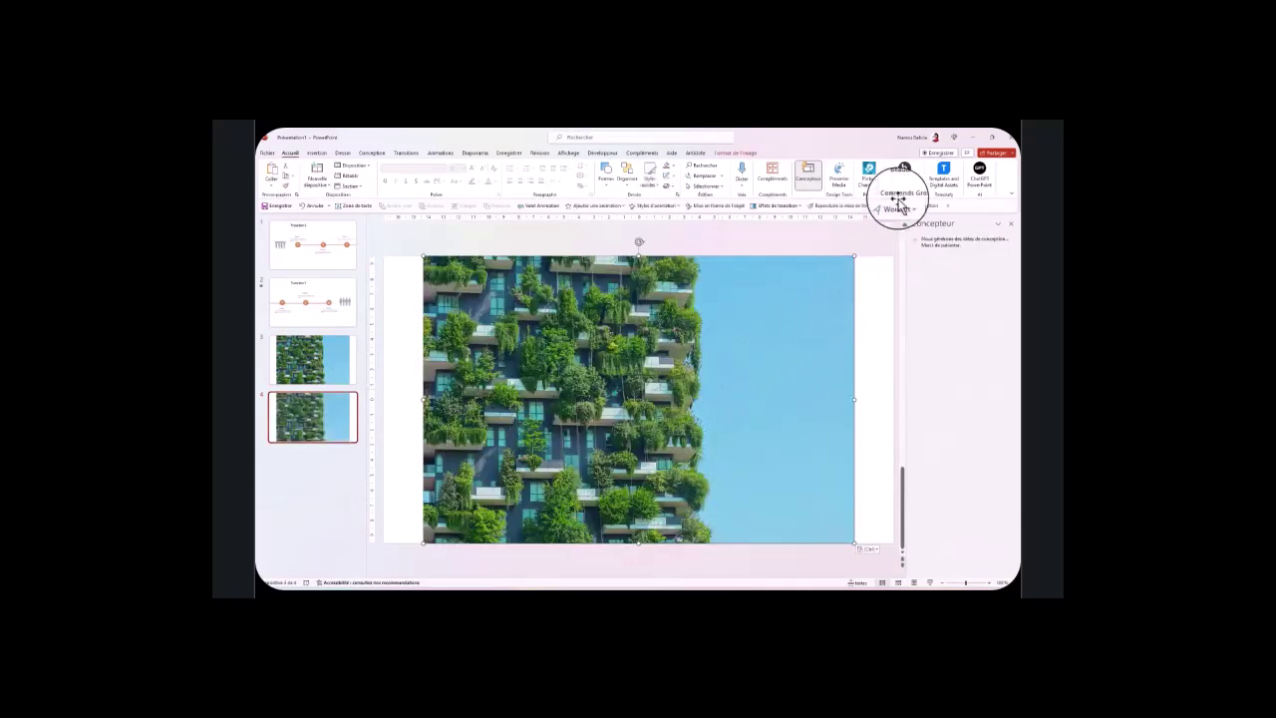
{"action": "left_click", "coordinate": [1011, 226]}
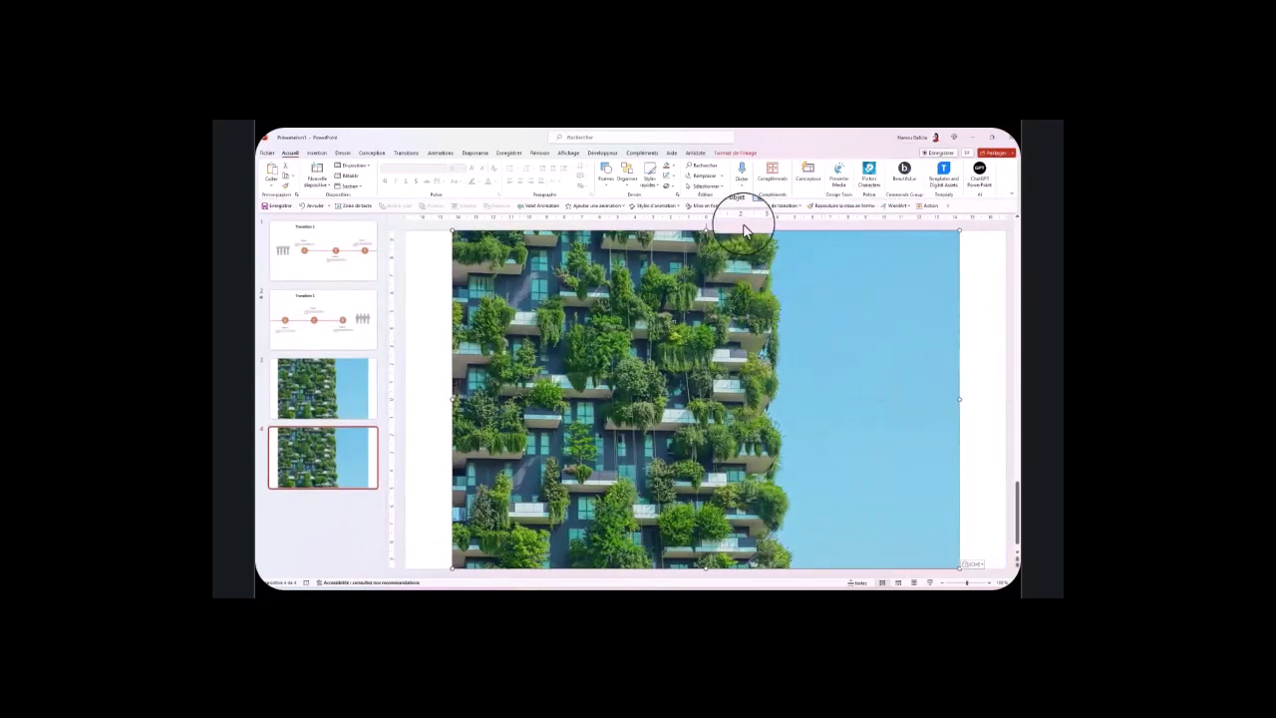
- Crop slide 4's building photo from right and left into a narrow facade strip without sky
{"action": "left_click", "coordinate": [730, 152]}
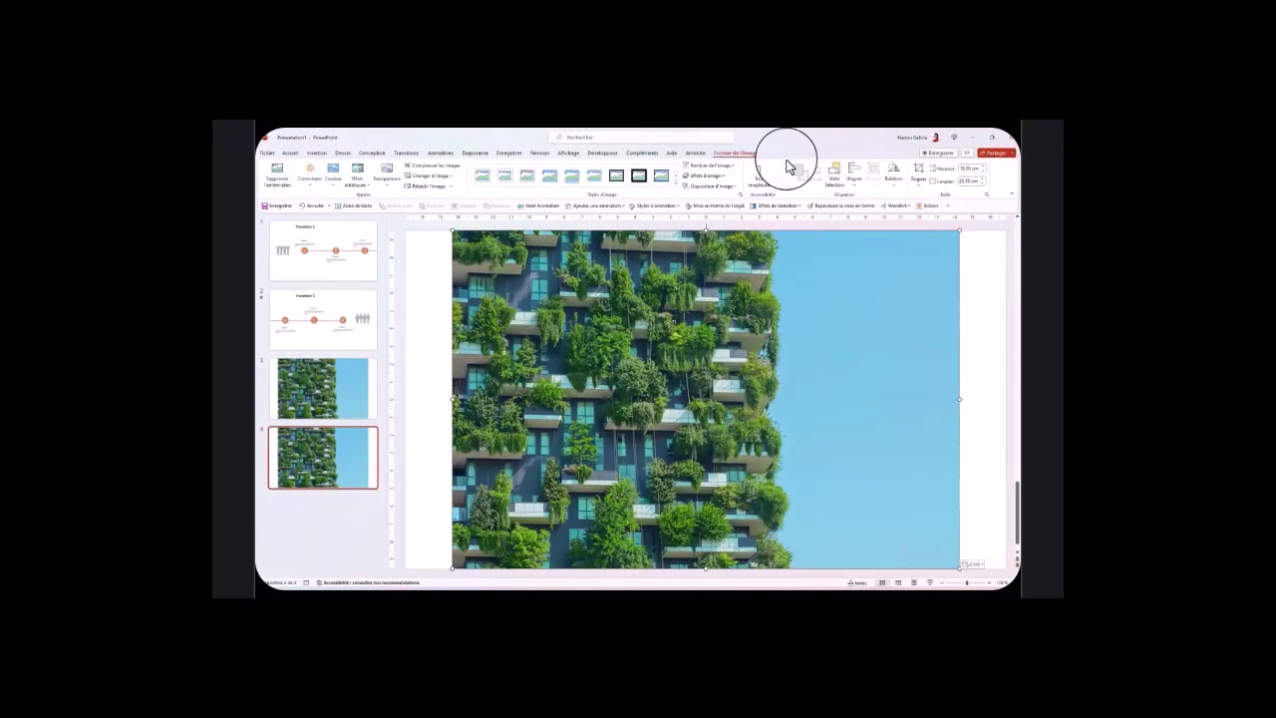
{"action": "left_click", "coordinate": [921, 191]}
{"action": "left_click", "coordinate": [932, 218]}
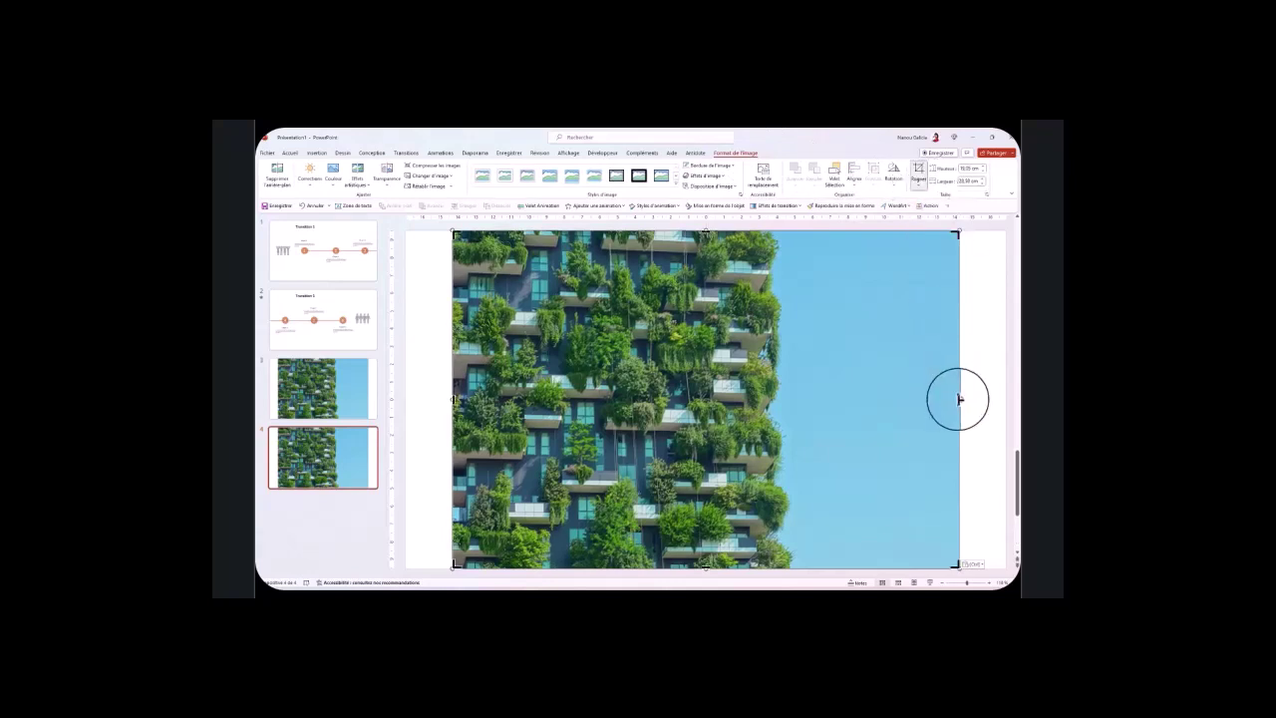
{"action": "left_click_drag", "start_coordinate": [954, 401], "coordinate": [759, 387]}
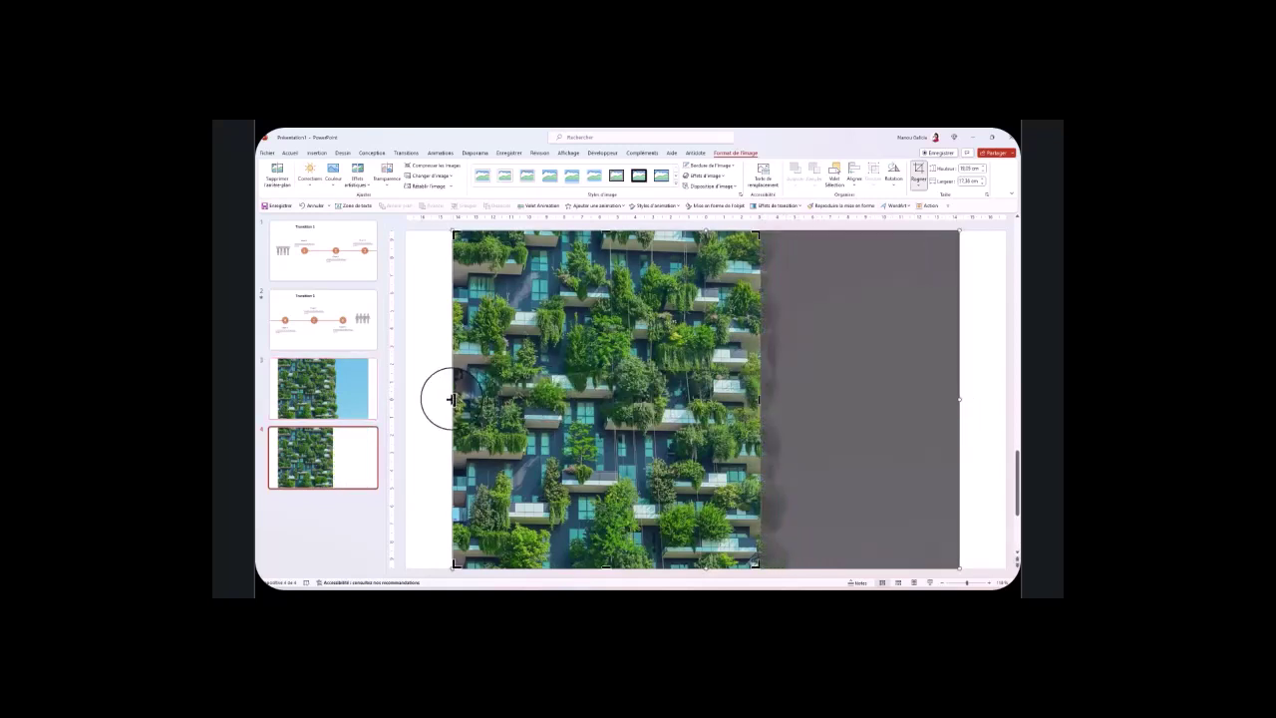
{"action": "left_click_drag", "start_coordinate": [452, 399], "coordinate": [521, 397]}
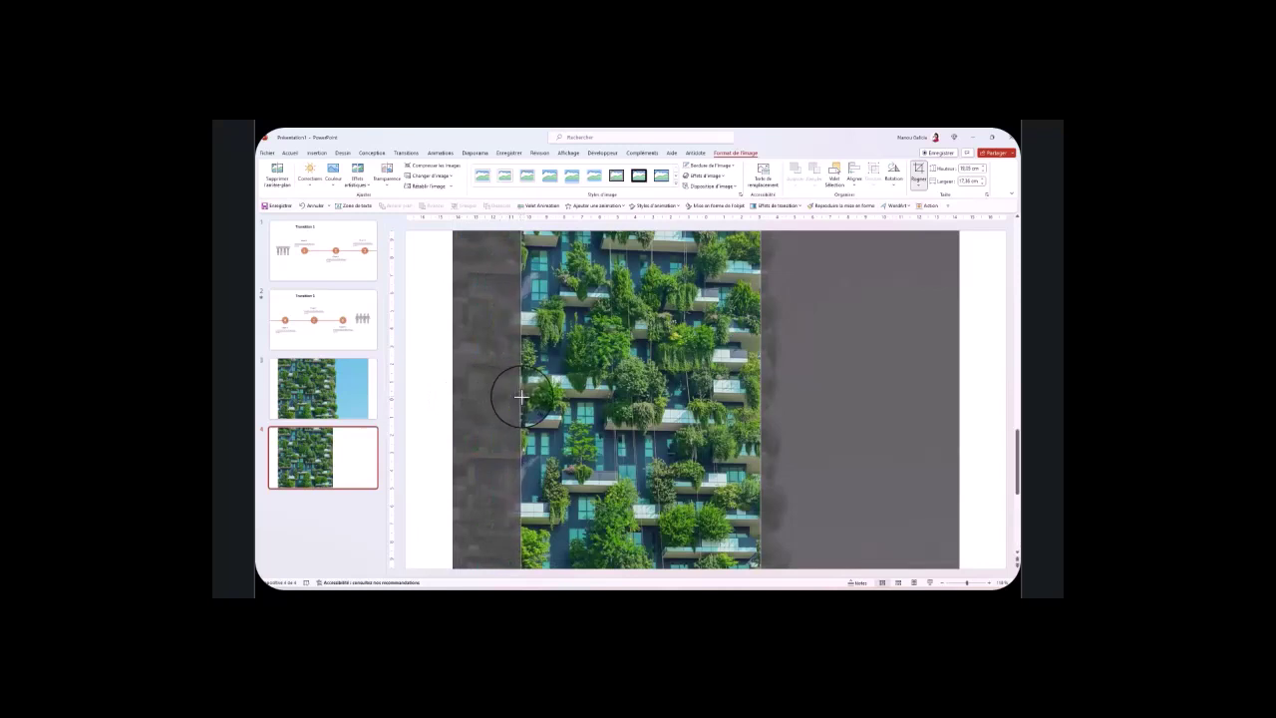
{"action": "left_click", "coordinate": [918, 172]}
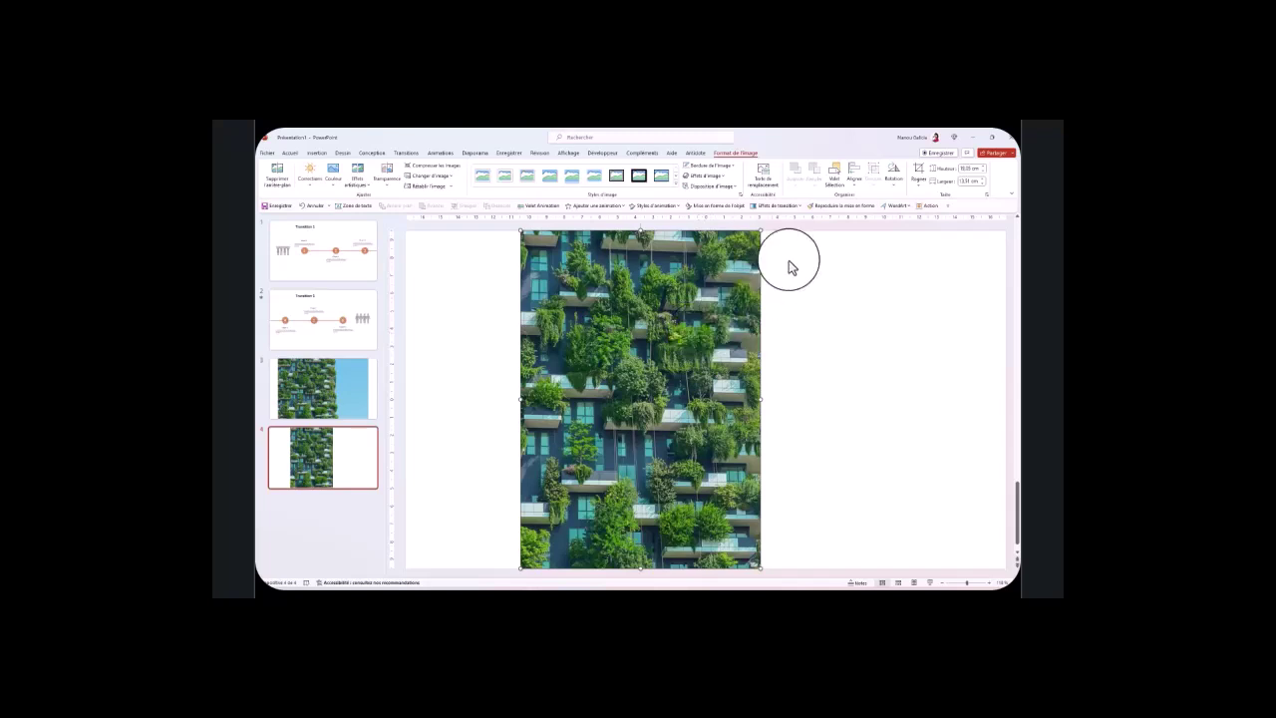
- Zoom out to the whole slide and drag the cropped building strip lower on slide 4
{"action": "left_click", "coordinate": [373, 154]}
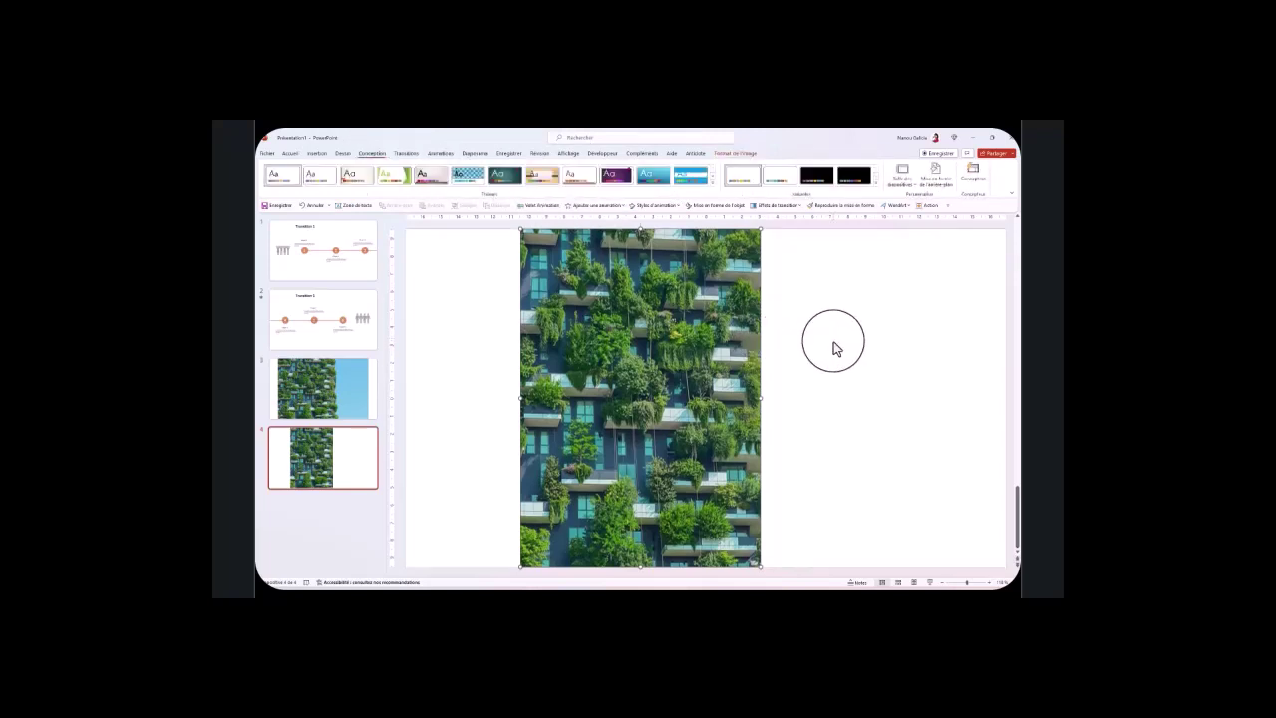
{"action": "left_click", "coordinate": [962, 584]}
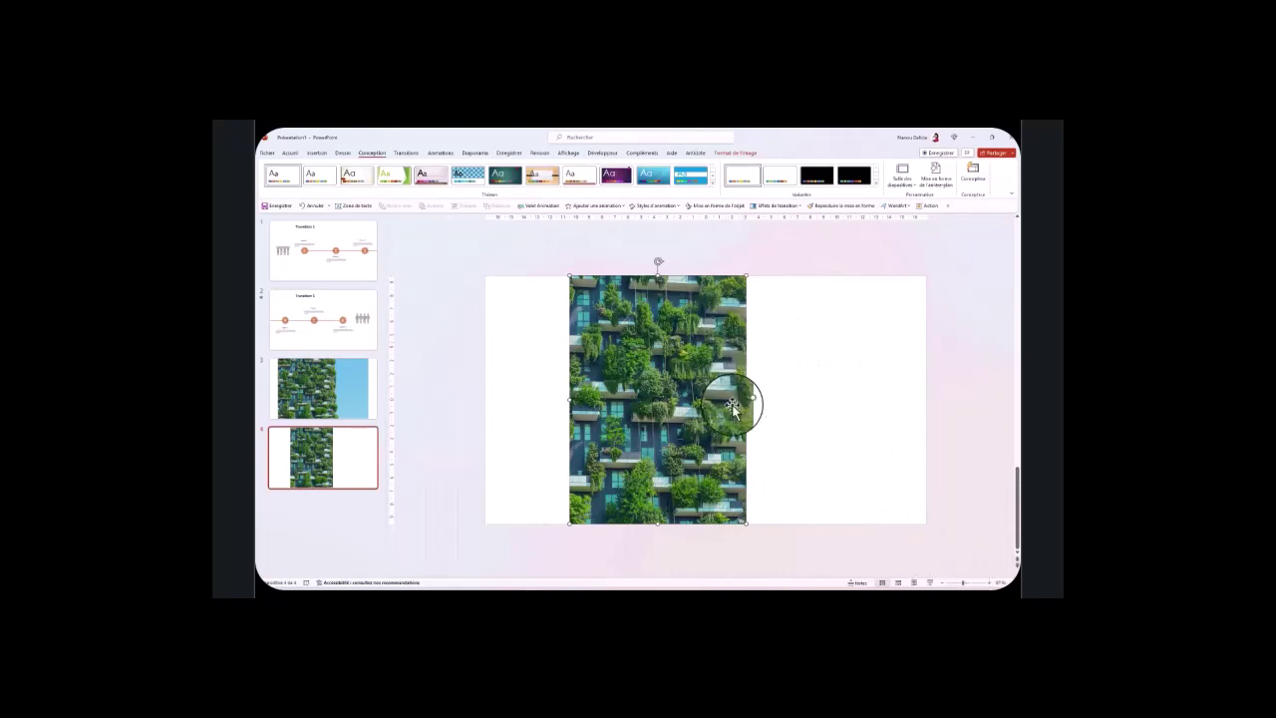
{"action": "mouse_move", "coordinate": [695, 399]}
{"action": "left_mouse_down"}
{"action": "mouse_move", "coordinate": [701, 484]}
{"action": "mouse_move", "coordinate": [696, 458]}
{"action": "left_mouse_up"}
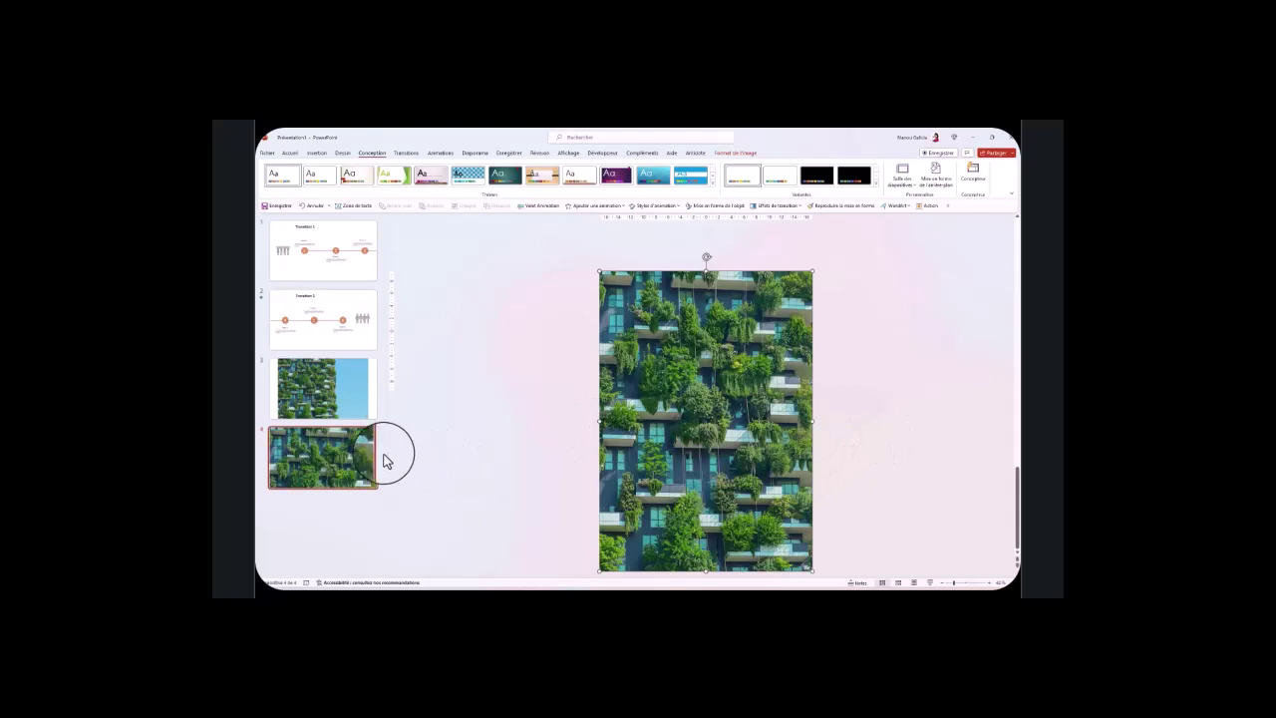
{"action": "left_click", "coordinate": [351, 459]}
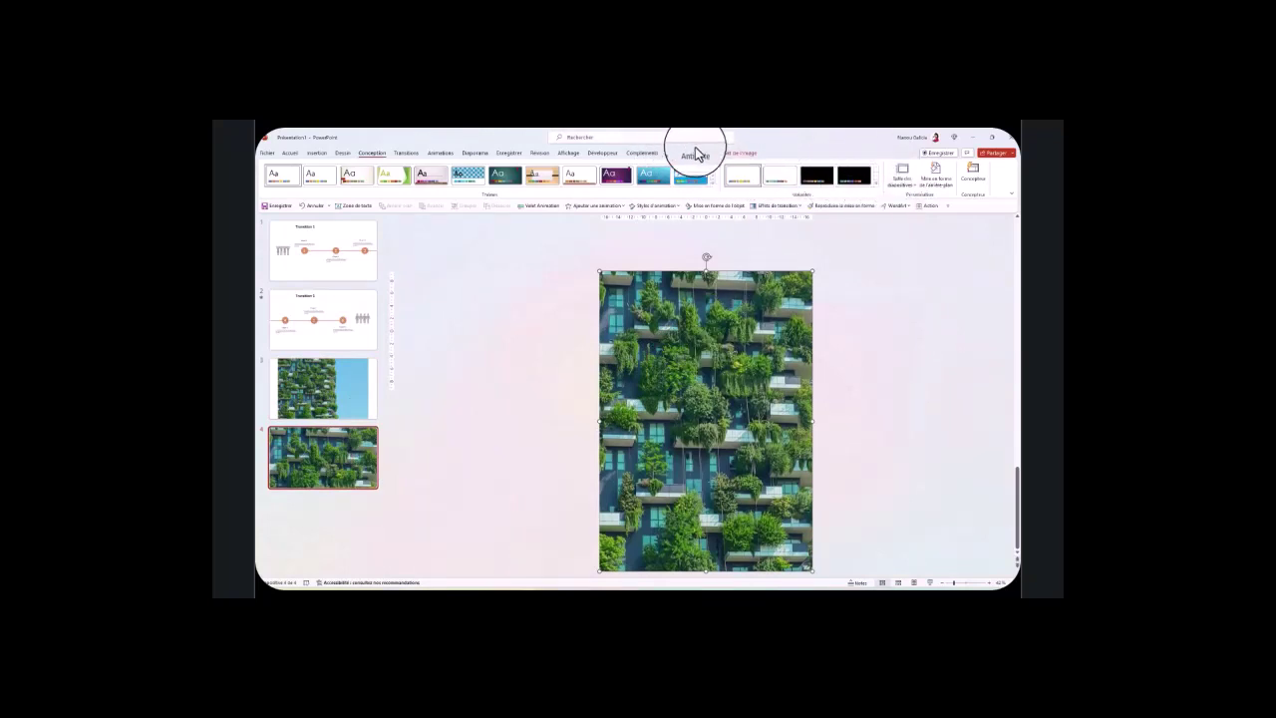
- Crop the photo up from the bottom, leaving a short band of the upper floors
{"action": "left_click", "coordinate": [735, 154]}
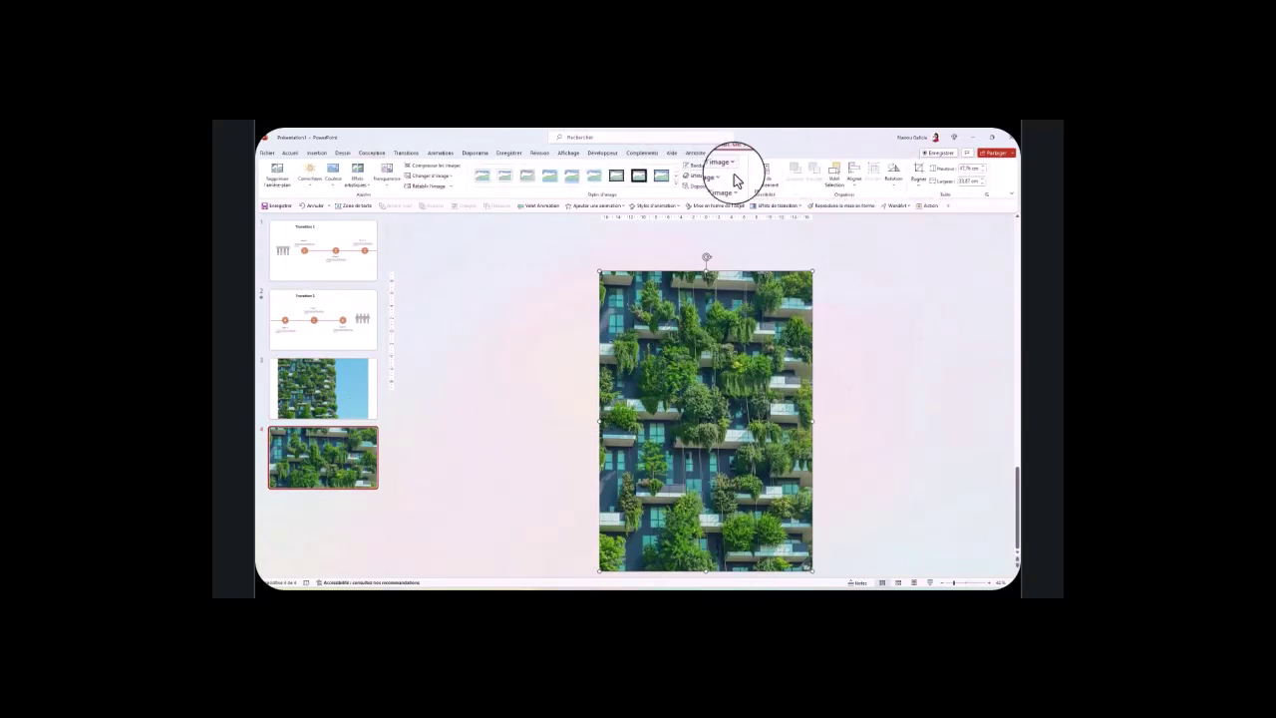
{"action": "left_click", "coordinate": [916, 172]}
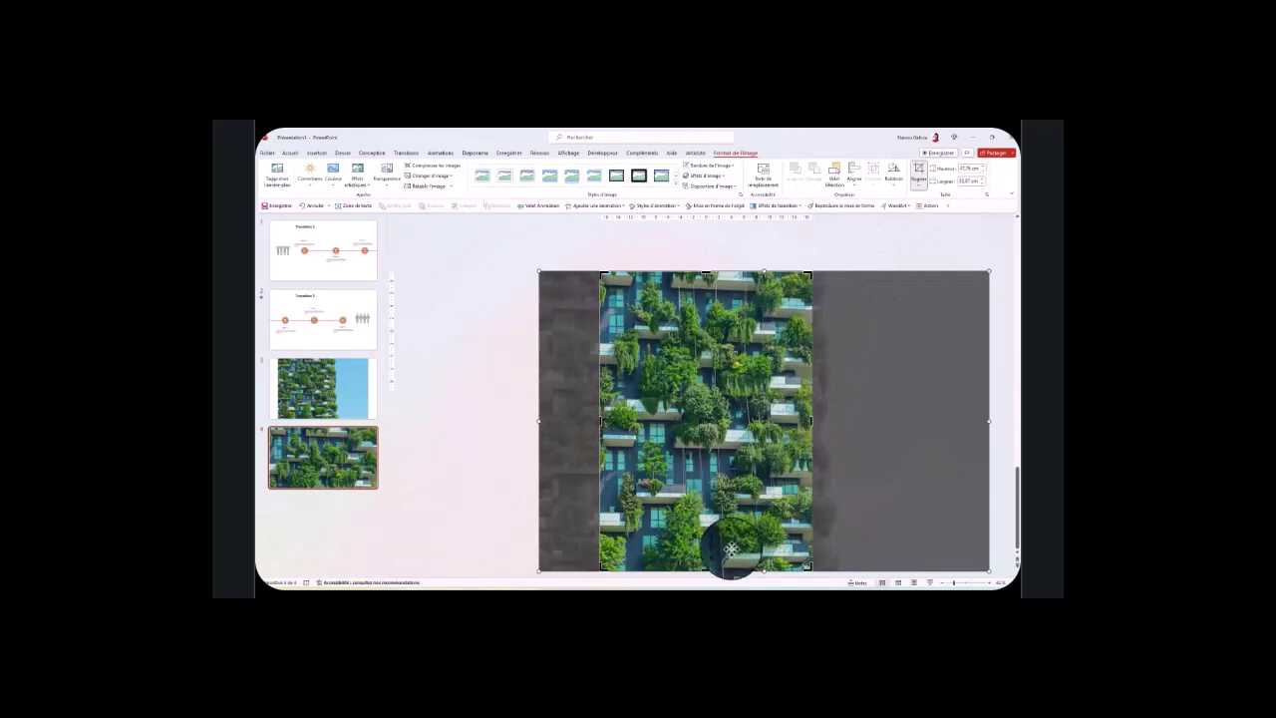
{"action": "mouse_move", "coordinate": [707, 571]}
{"action": "left_mouse_down"}
{"action": "mouse_move", "coordinate": [707, 340]}
{"action": "mouse_move", "coordinate": [717, 391]}
{"action": "left_mouse_up"}
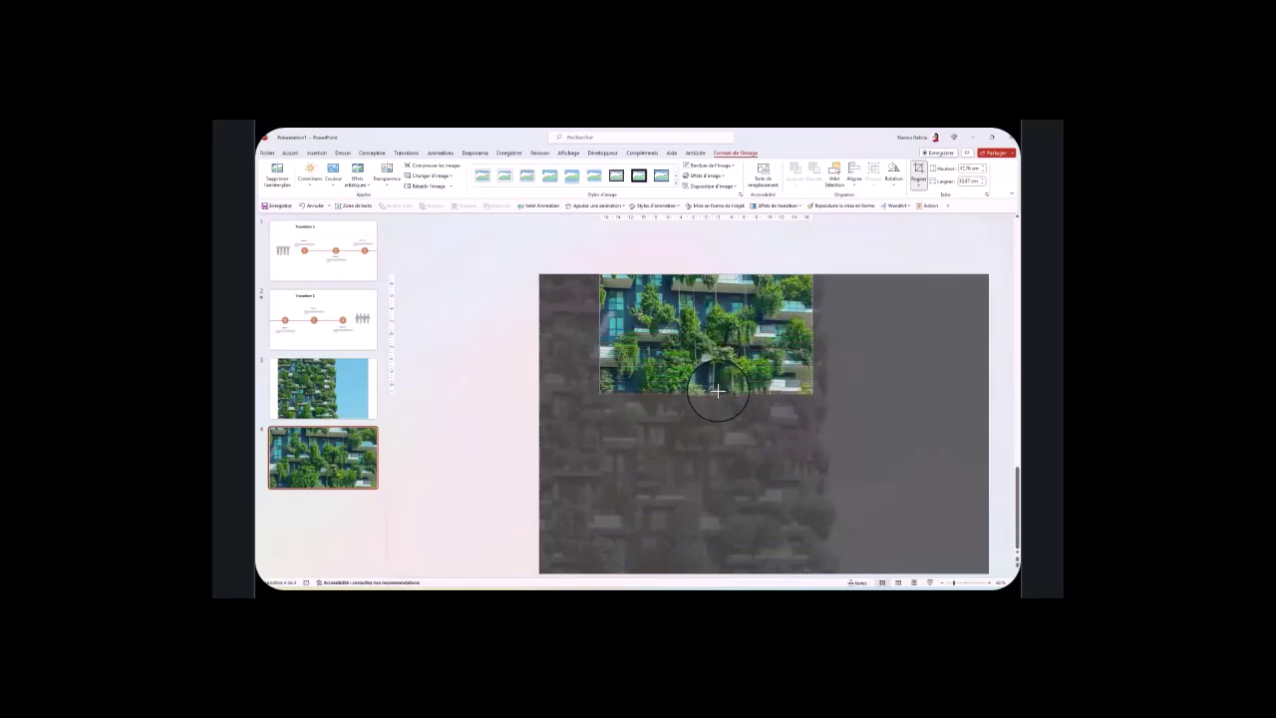
{"action": "left_click_drag", "start_coordinate": [716, 391], "coordinate": [717, 390]}
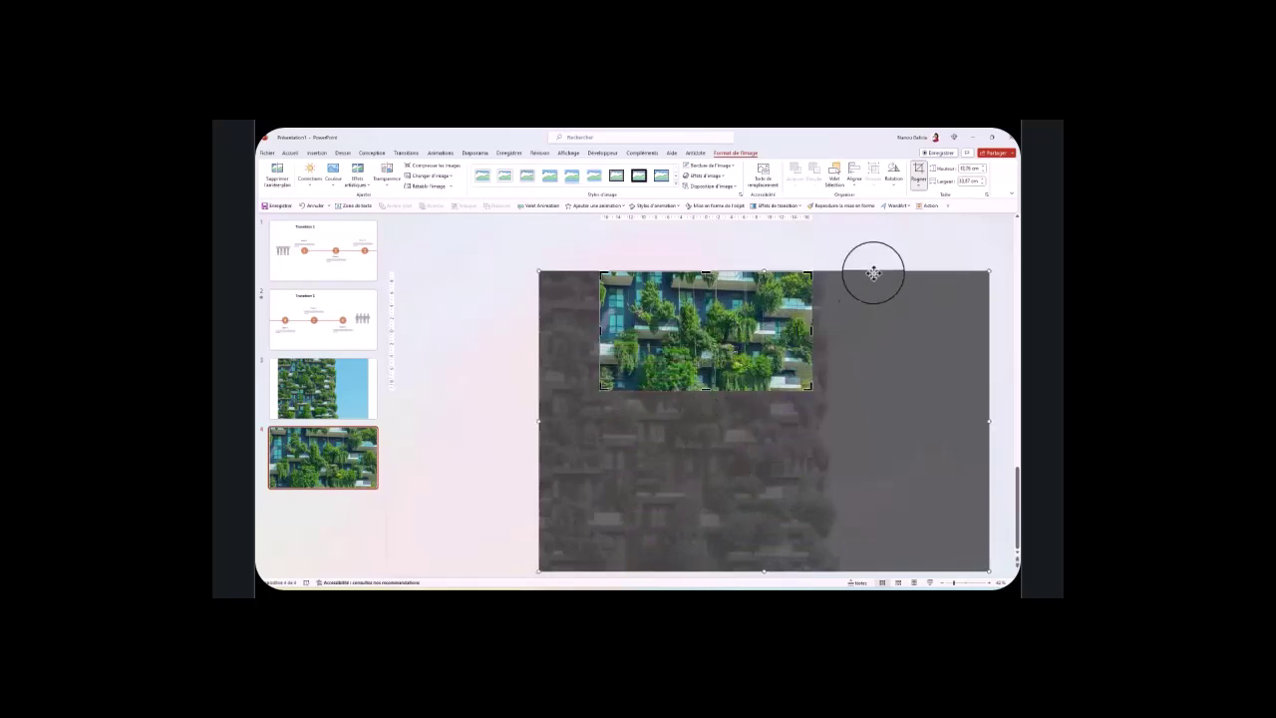
{"action": "left_click", "coordinate": [918, 171]}
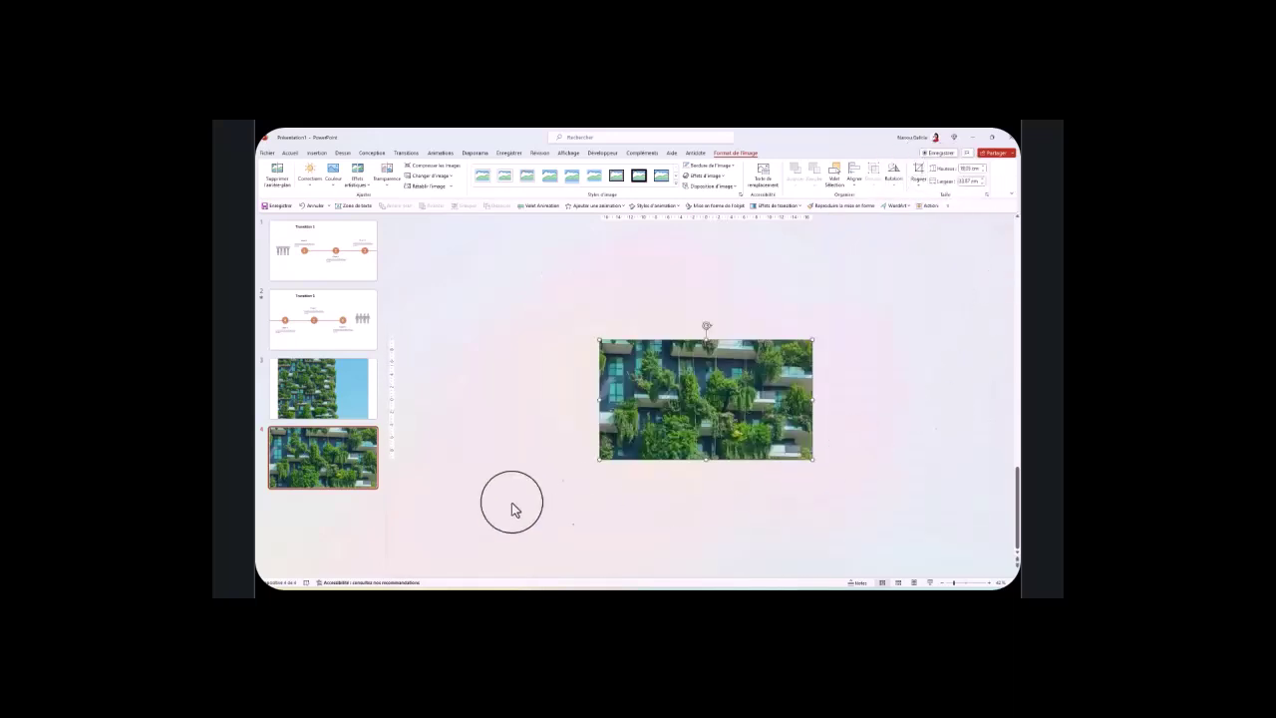
{"action": "left_click", "coordinate": [346, 454]}
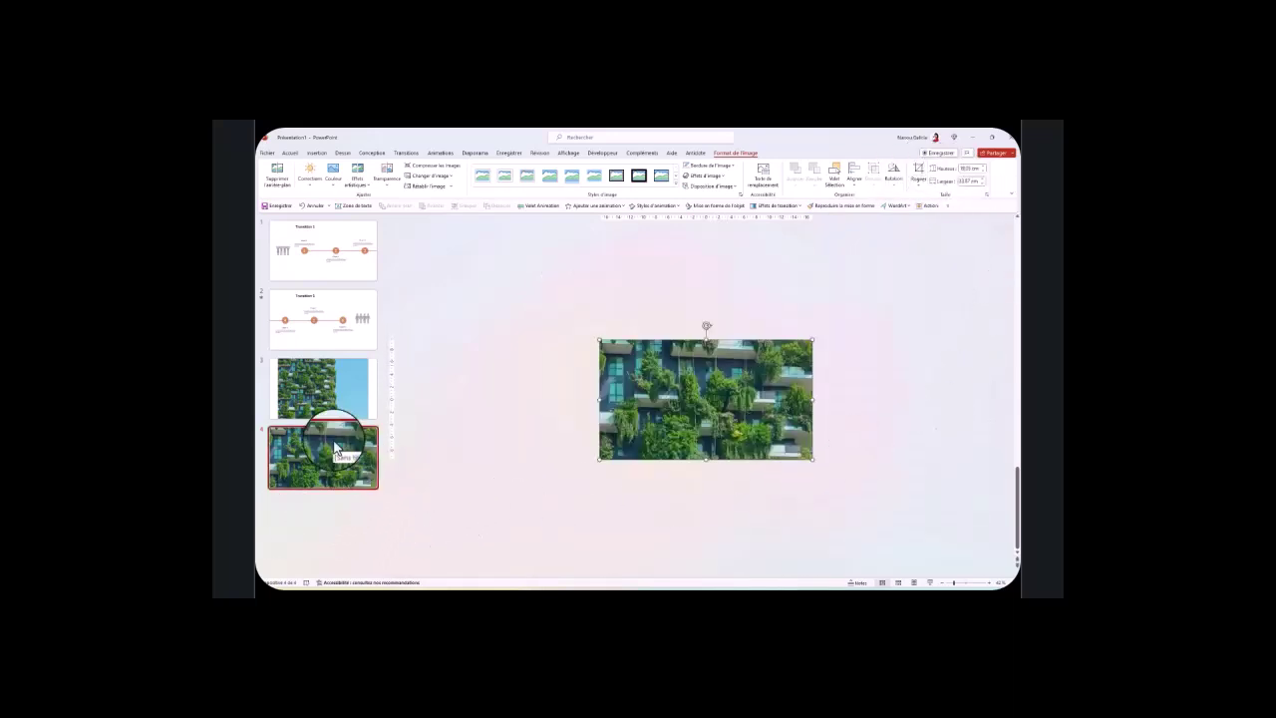
- Duplicate slide 4 as a new slide 5 and select its building photo
{"action": "right_click", "coordinate": [335, 448]}
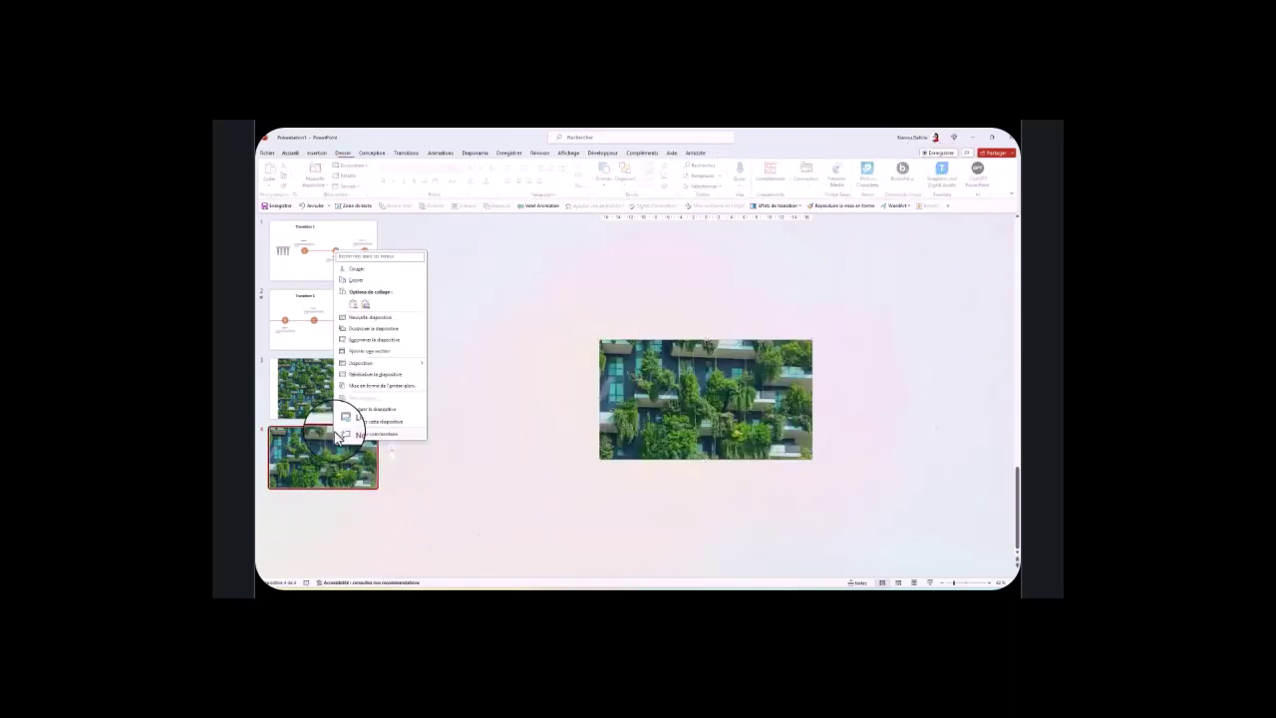
{"action": "left_click", "coordinate": [400, 337]}
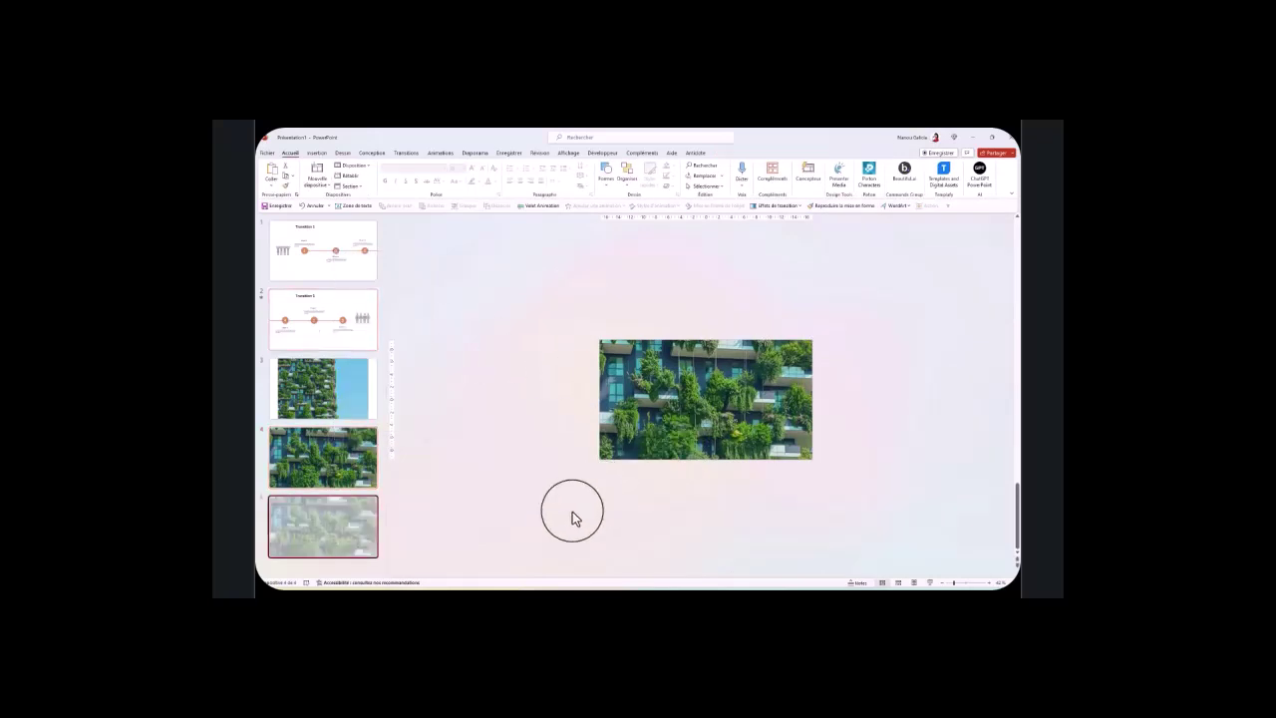
{"action": "left_click", "coordinate": [716, 409]}
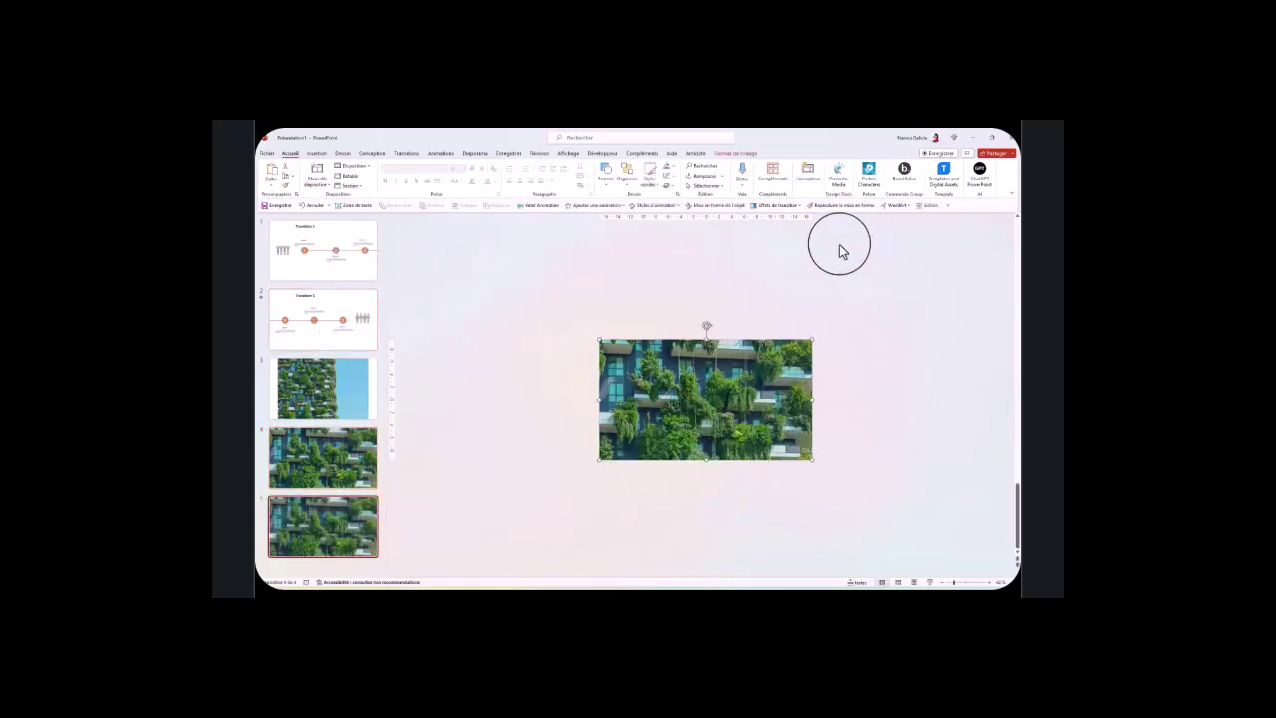
- Reposition slide 5's photo within its crop to show a lower part of the facade
{"action": "left_click", "coordinate": [739, 152]}
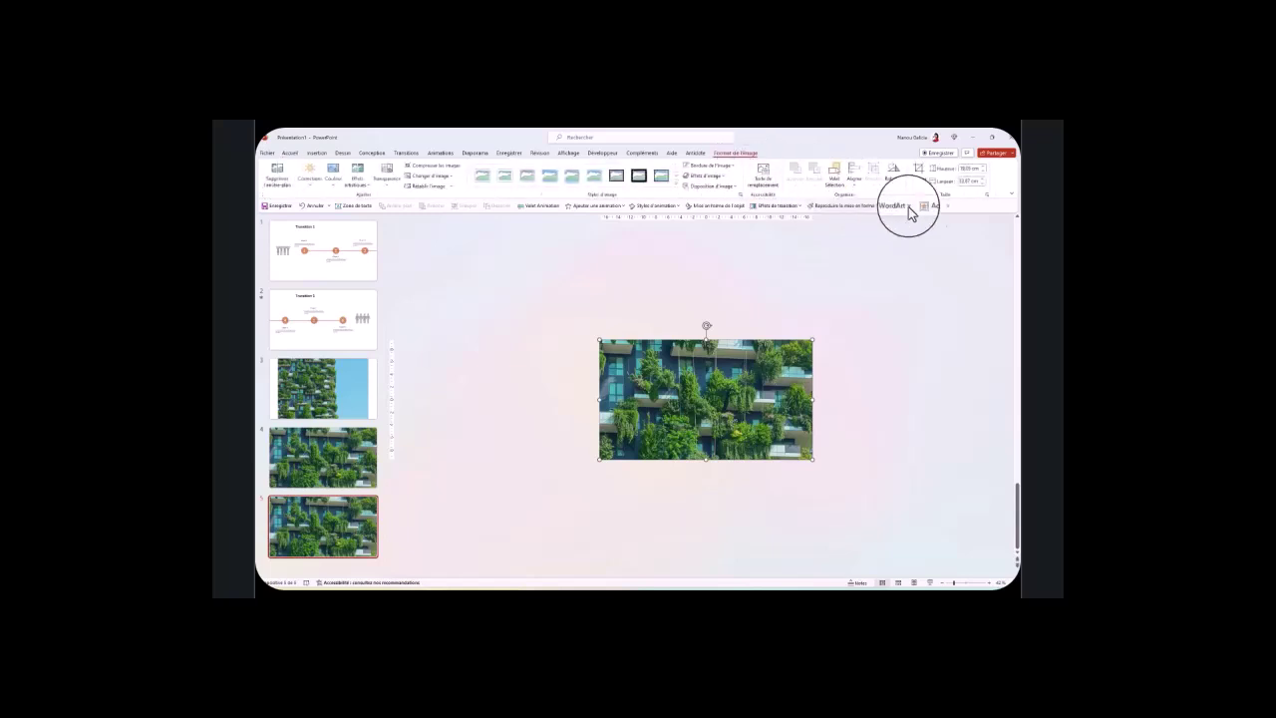
{"action": "left_click", "coordinate": [918, 176]}
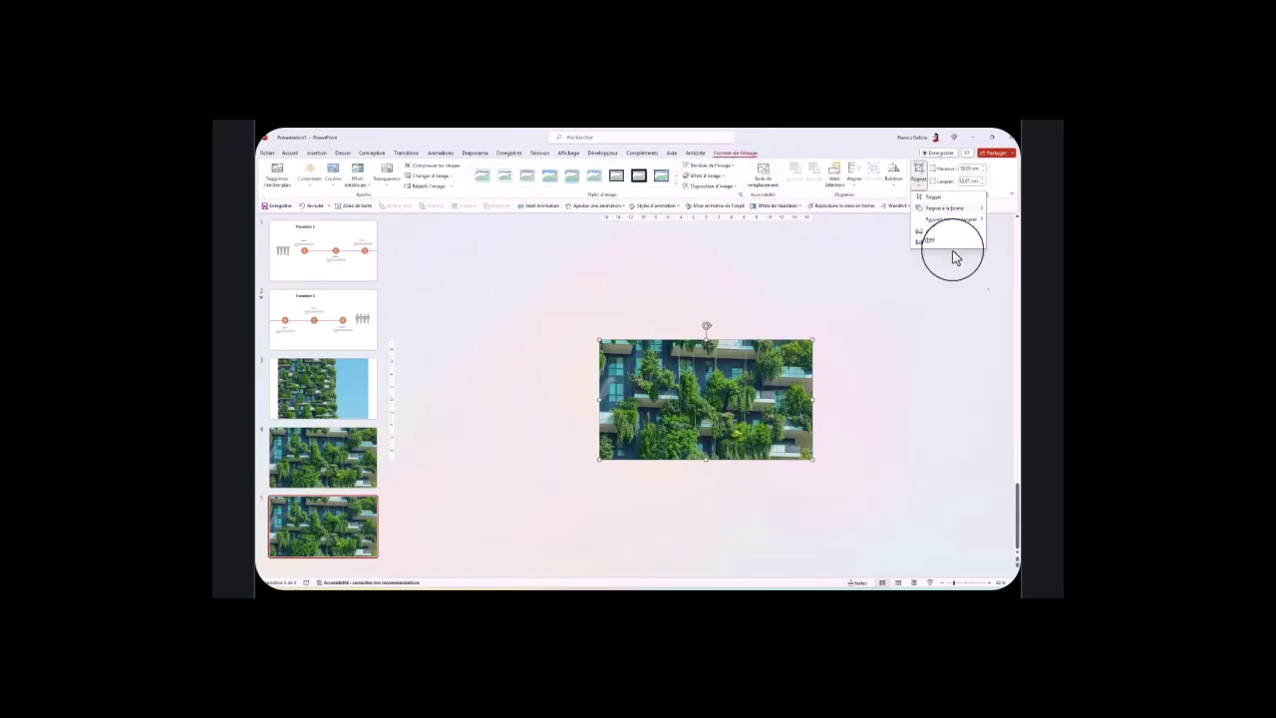
{"action": "left_click", "coordinate": [932, 196]}
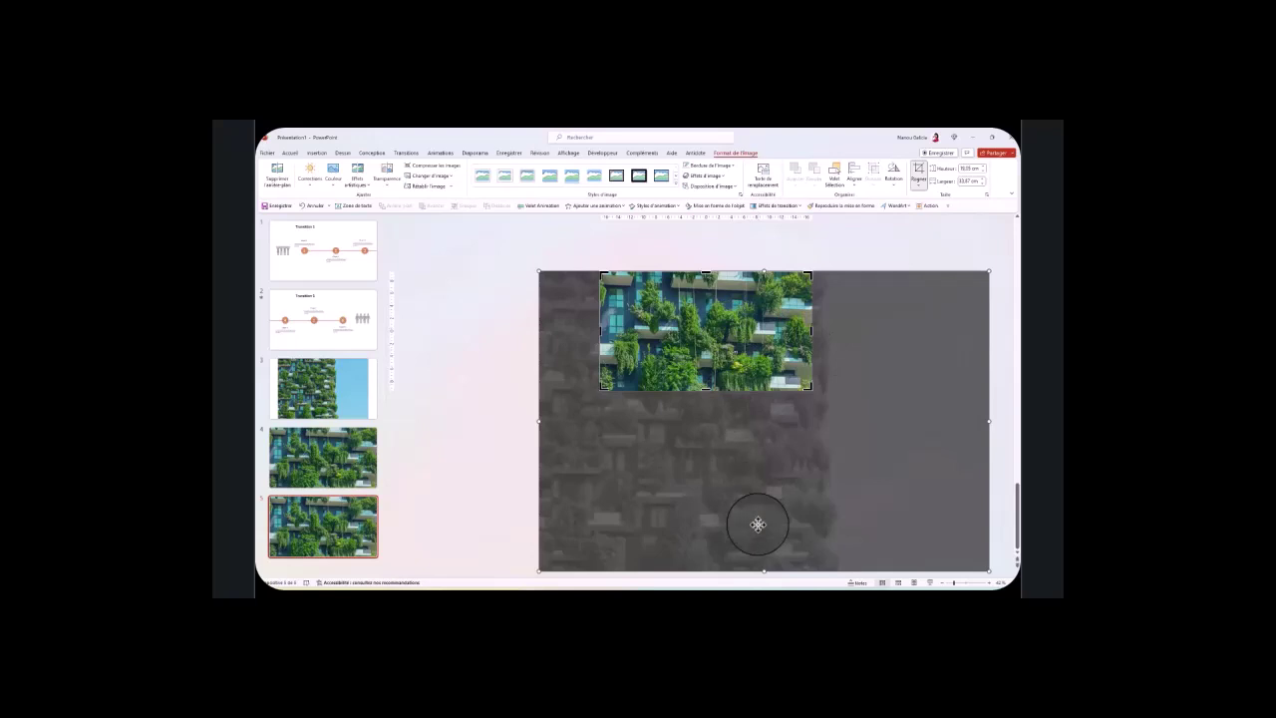
{"action": "left_click_drag", "start_coordinate": [757, 525], "coordinate": [757, 494]}
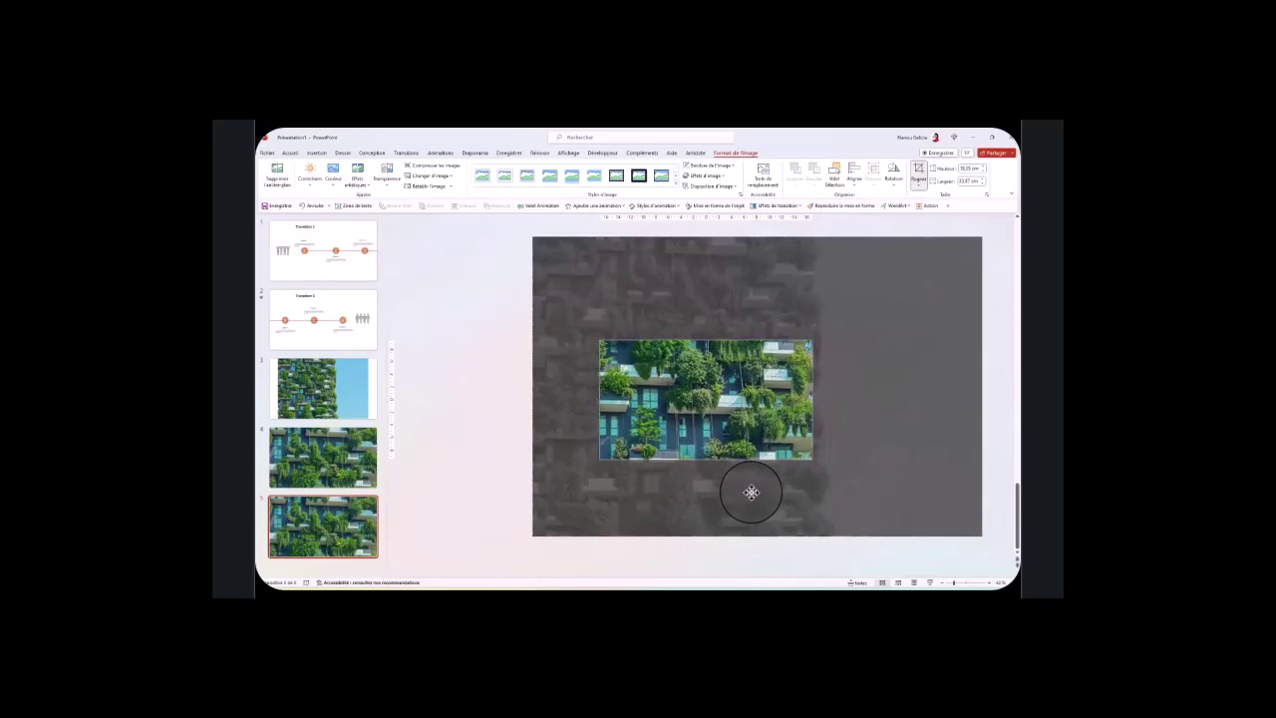
{"action": "left_click_drag", "start_coordinate": [754, 493], "coordinate": [761, 503]}
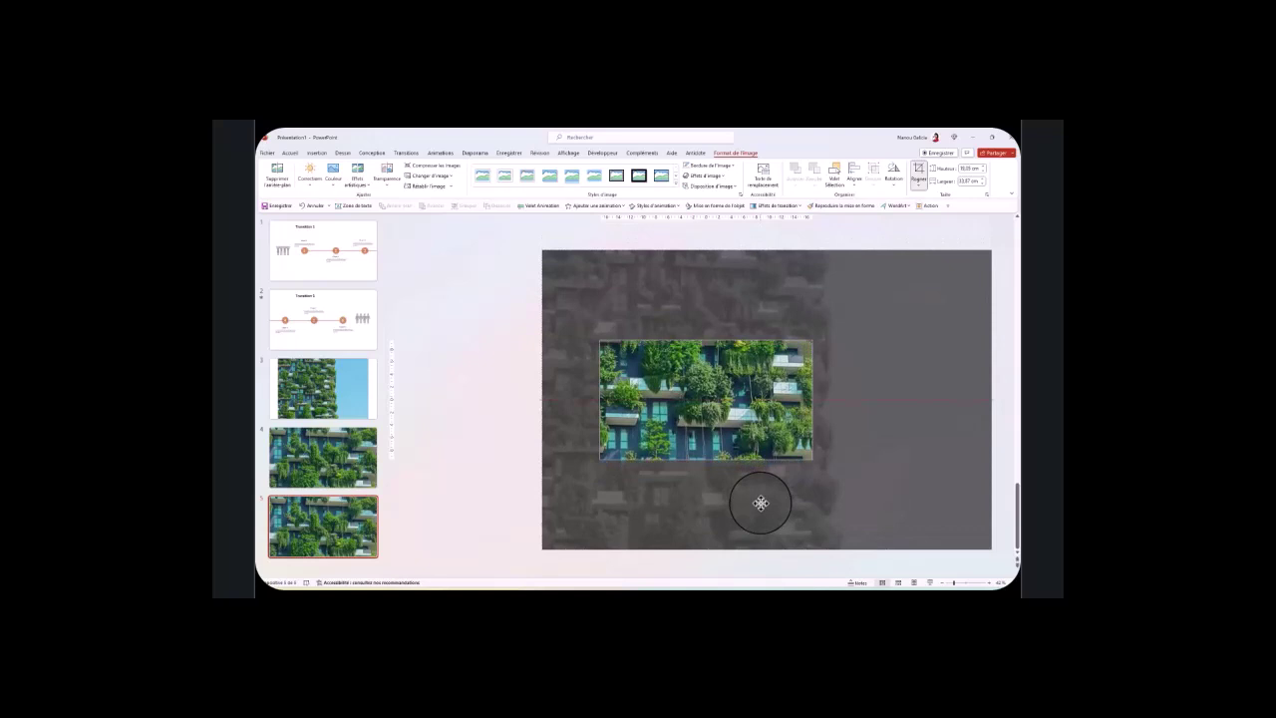
{"action": "left_click_drag", "start_coordinate": [761, 502], "coordinate": [760, 502]}
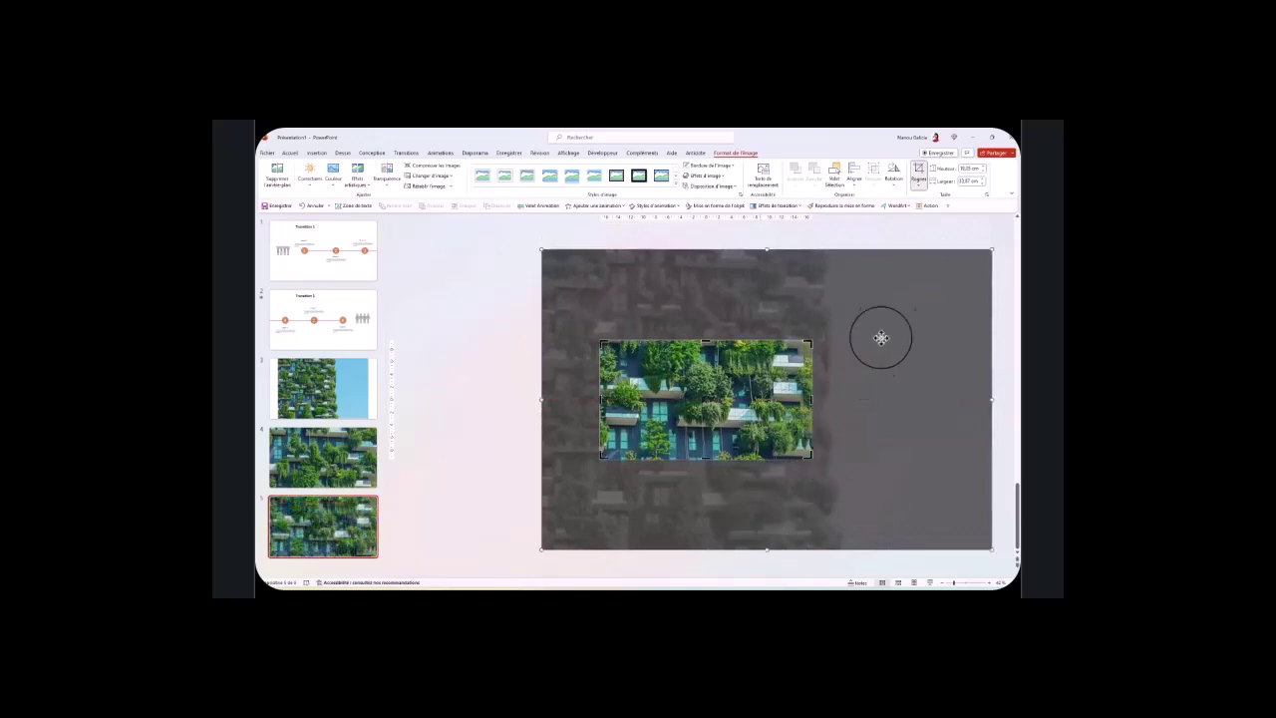
{"action": "left_click", "coordinate": [918, 172]}
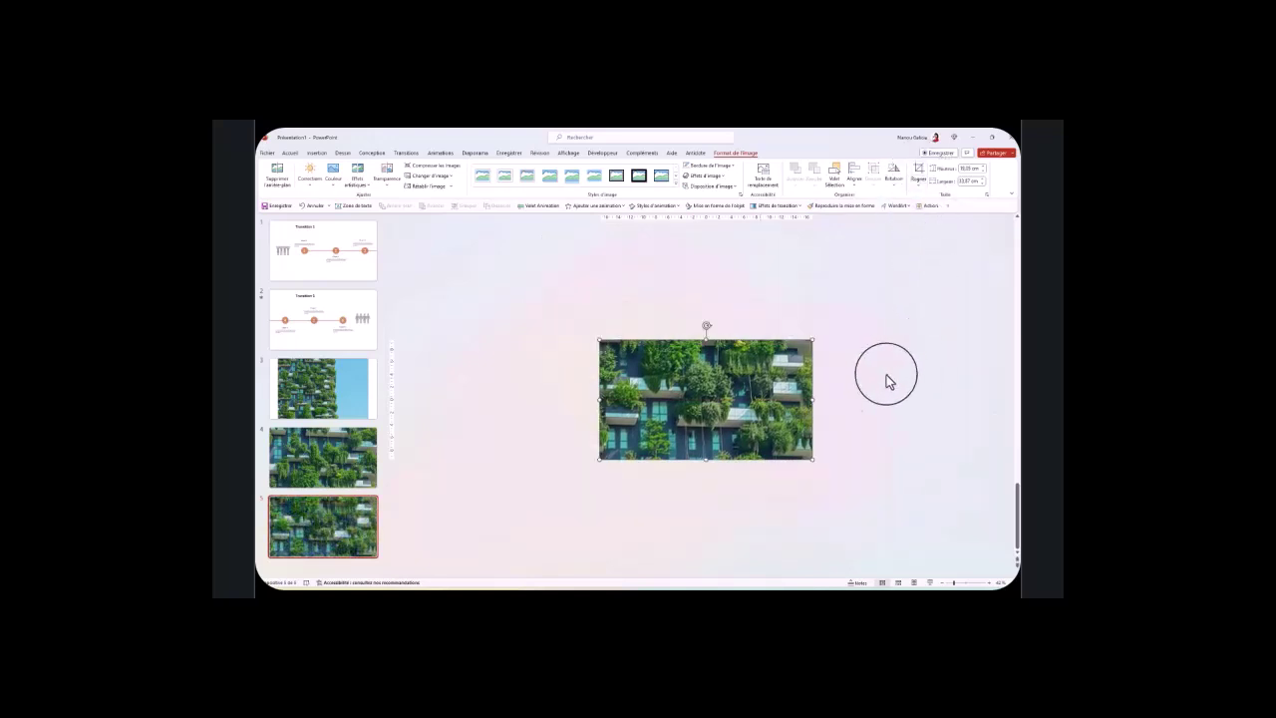
- Duplicate slide 5 as a new slide 6 and select its building photo
{"action": "right_click", "coordinate": [342, 526]}
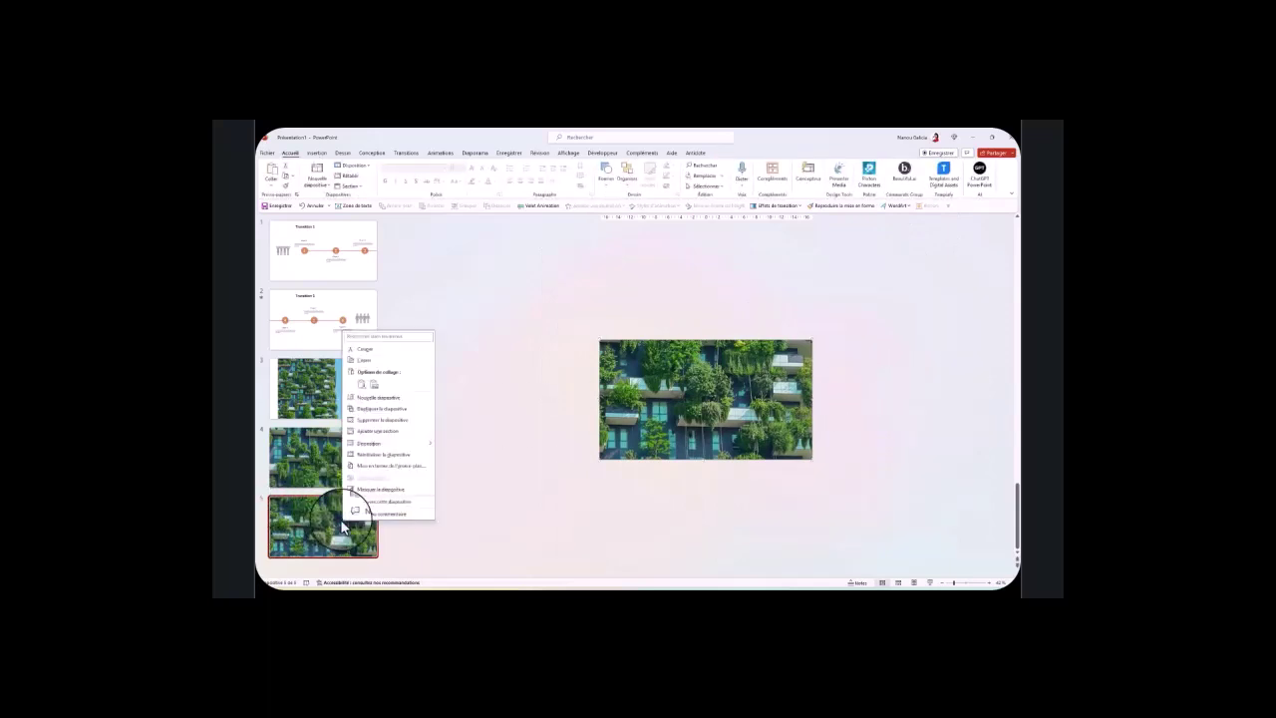
{"action": "left_click", "coordinate": [384, 407]}
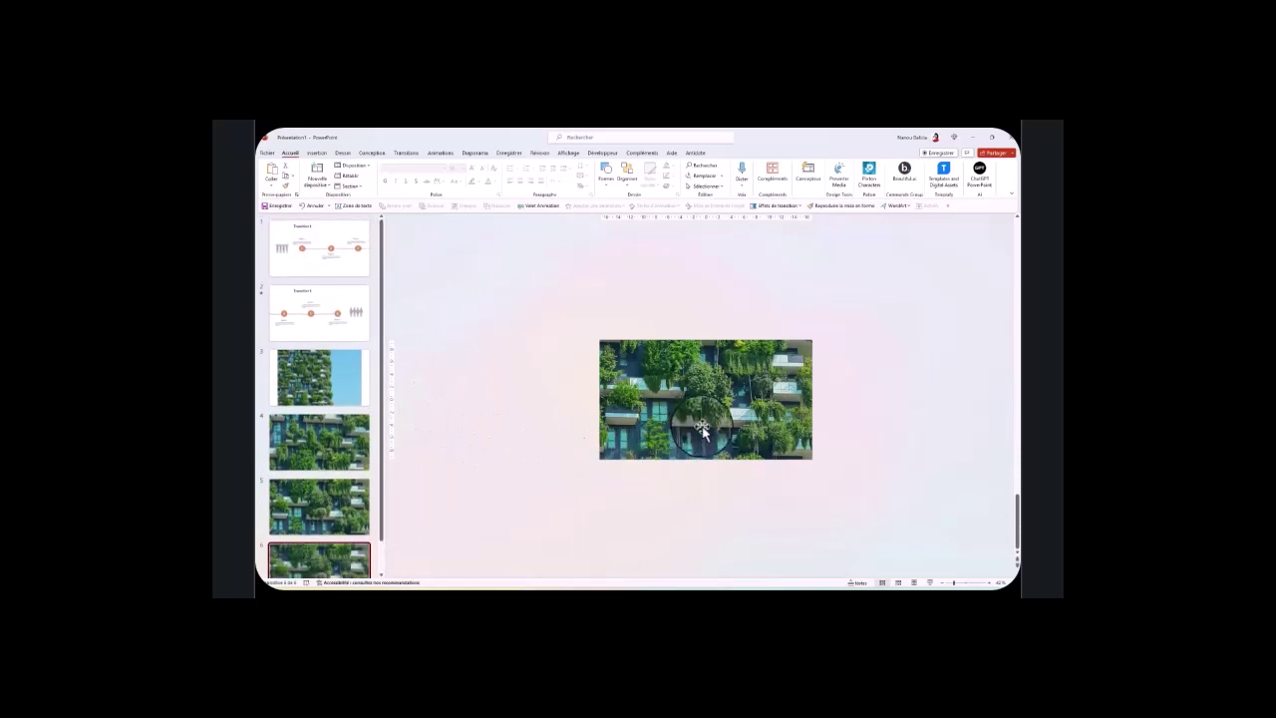
{"action": "scroll", "coordinate": [319, 478], "scroll_direction": "down", "scroll_amount": 1}
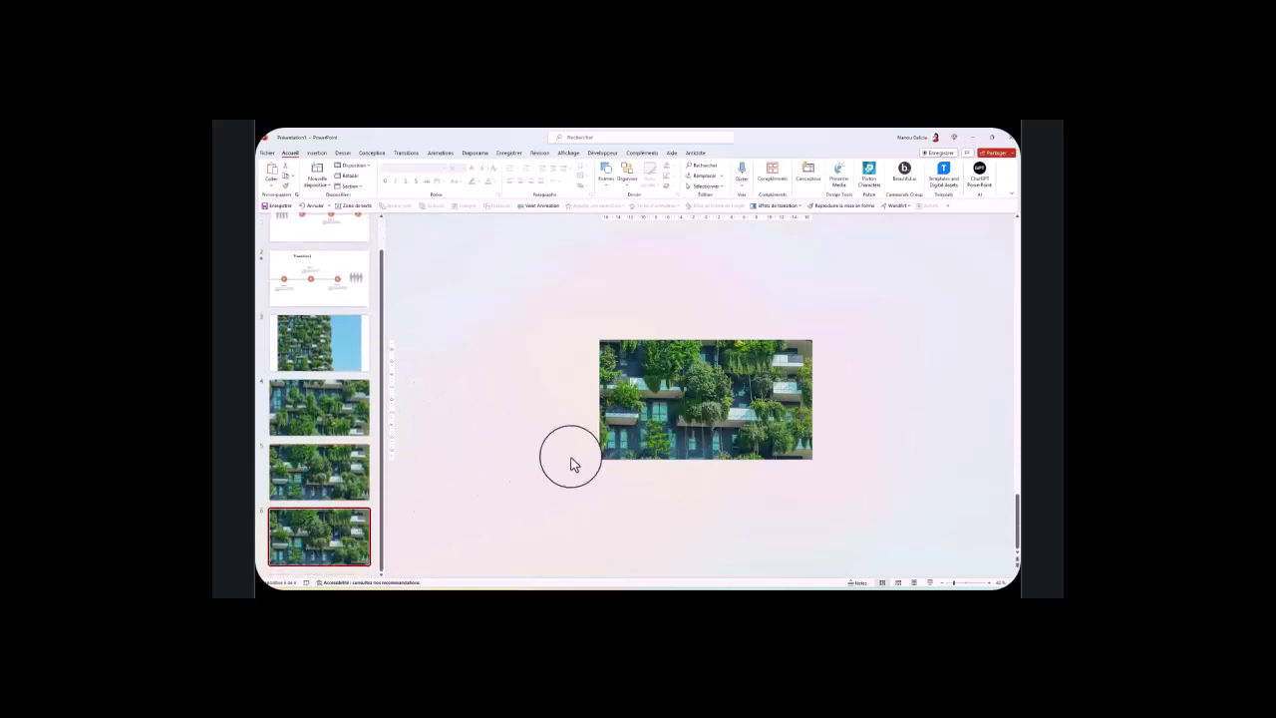
{"action": "left_click", "coordinate": [688, 449]}
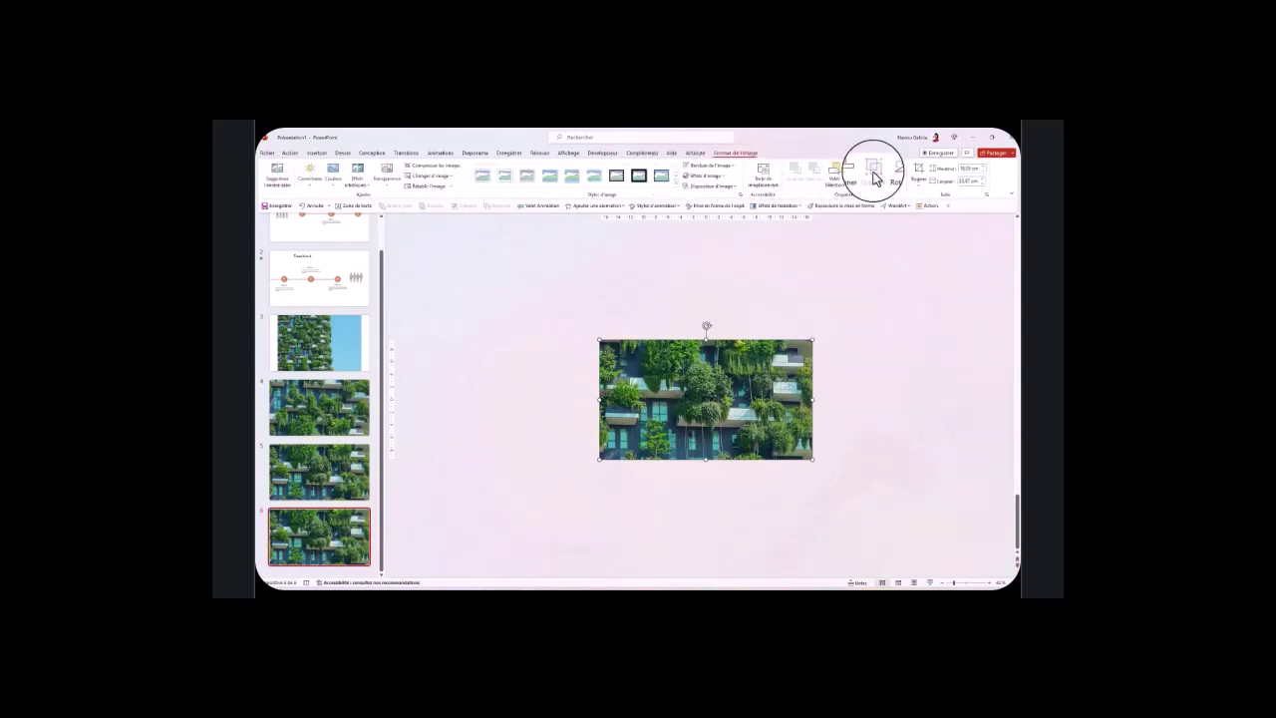
- Shift slide 6's photo within its crop to show the lowest floors
{"action": "left_click", "coordinate": [915, 178]}
{"action": "left_click", "coordinate": [932, 199]}
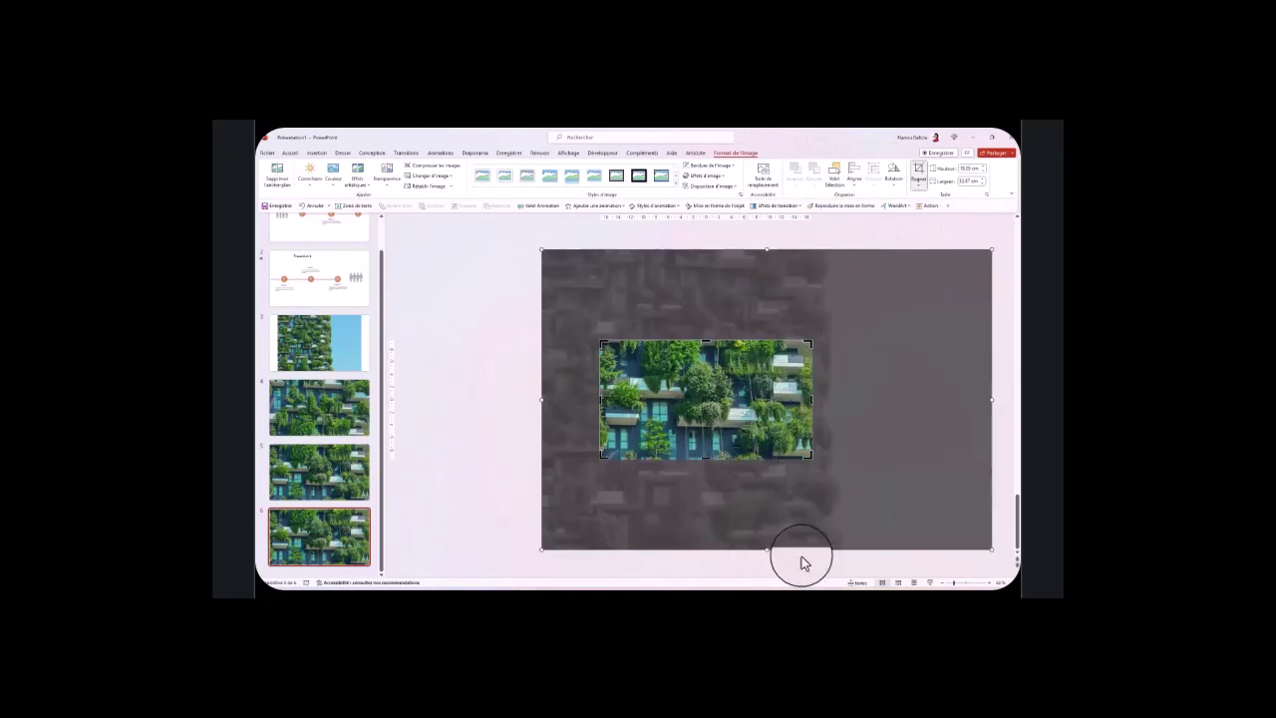
{"action": "left_click_drag", "start_coordinate": [866, 523], "coordinate": [864, 434]}
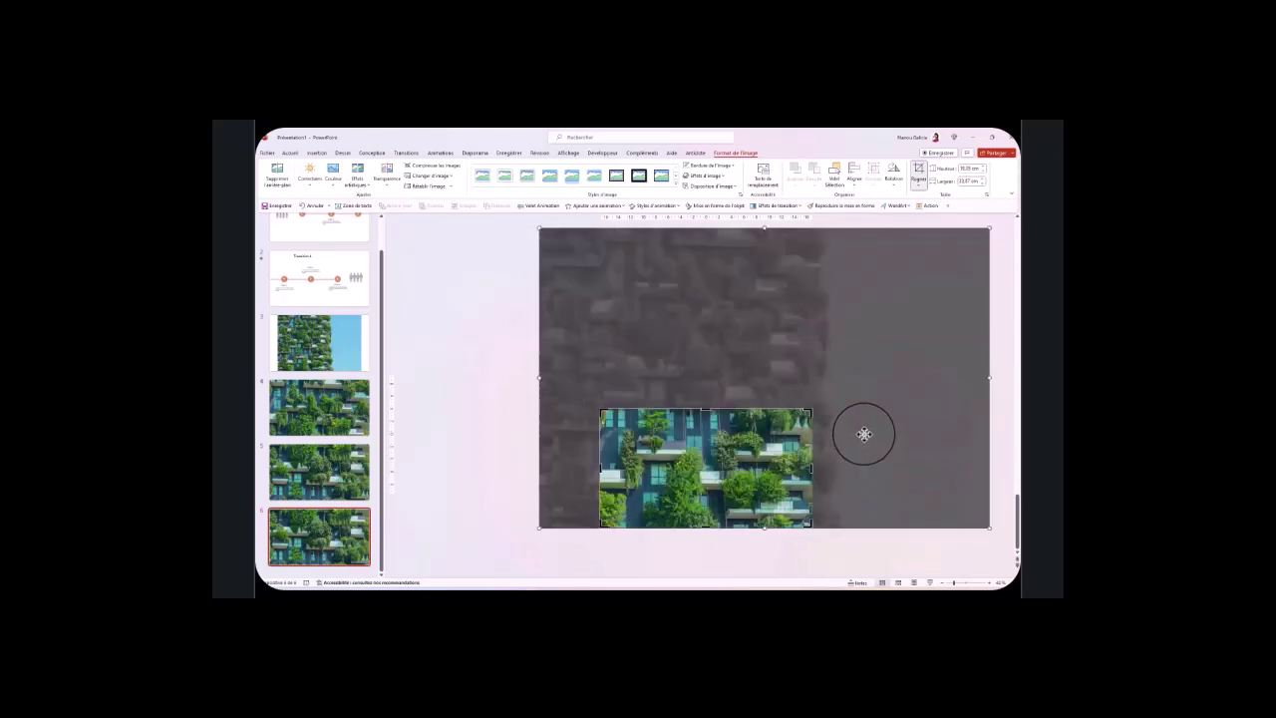
{"action": "left_click", "coordinate": [916, 171]}
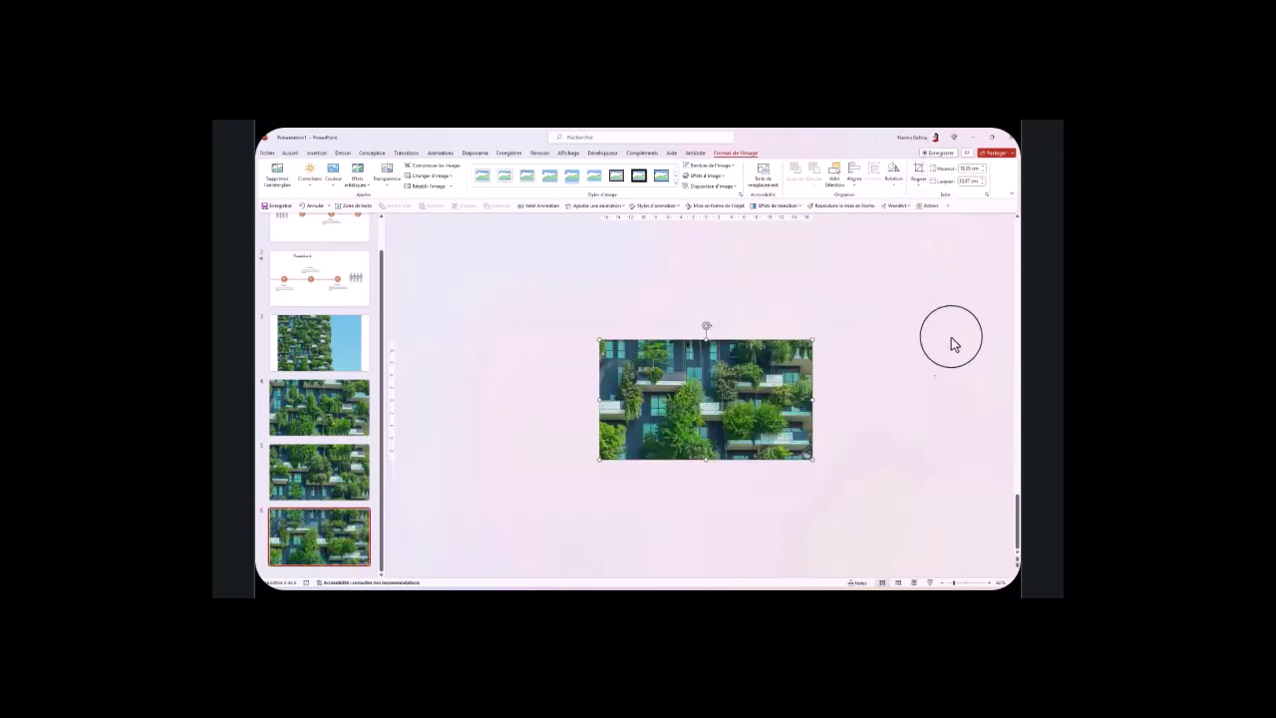
- Review slides 4, 5 and 6, zoom the slide view in three steps, then return to slide 3
{"action": "left_click", "coordinate": [326, 414]}
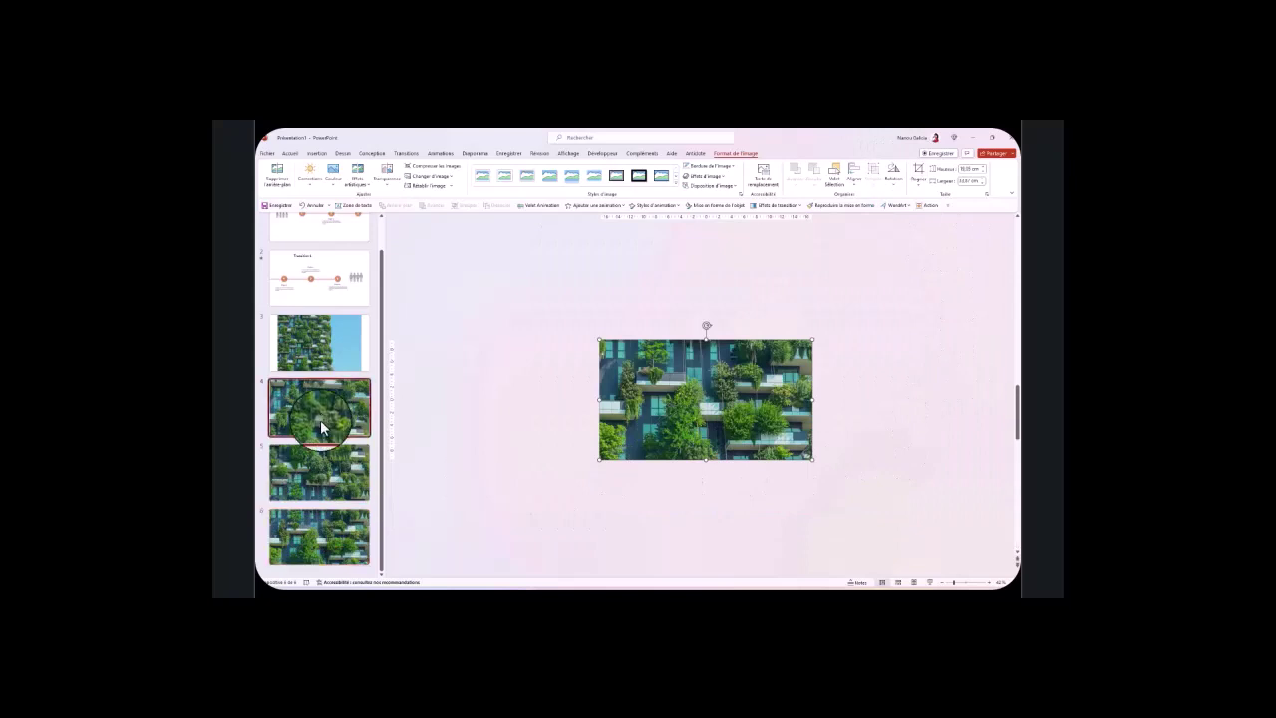
{"action": "left_click", "coordinate": [333, 485]}
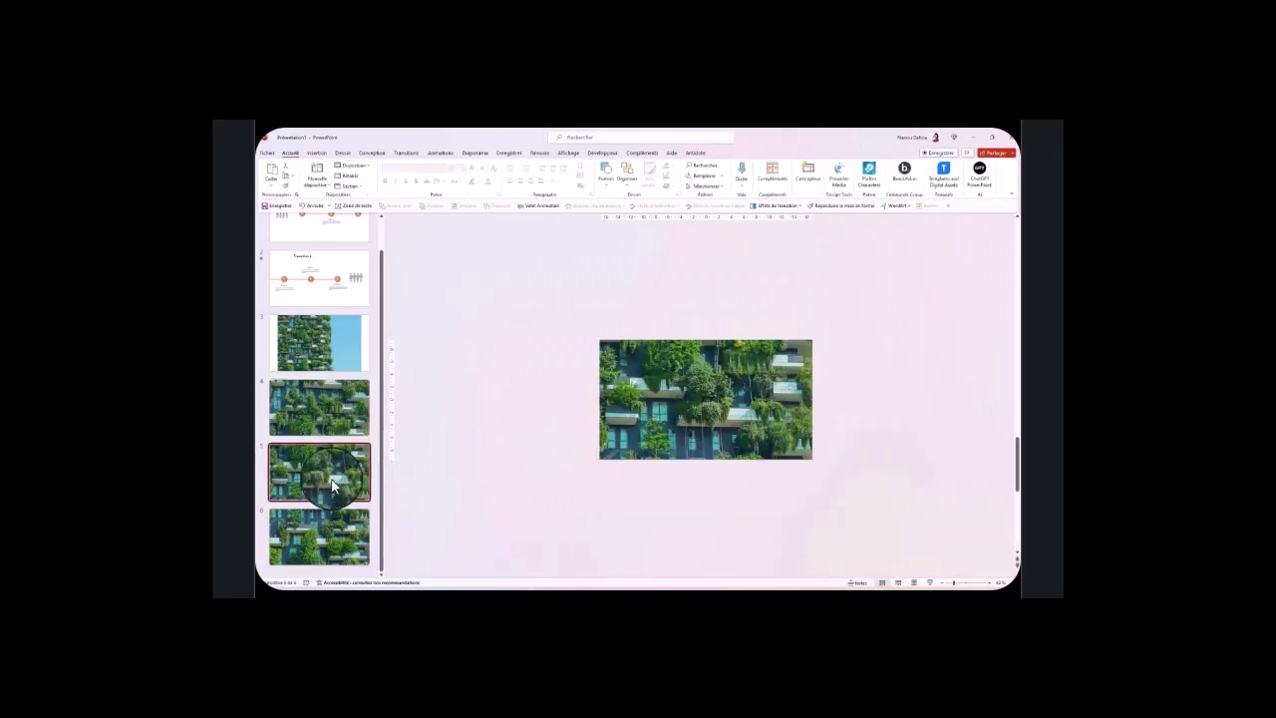
{"action": "left_click", "coordinate": [312, 534]}
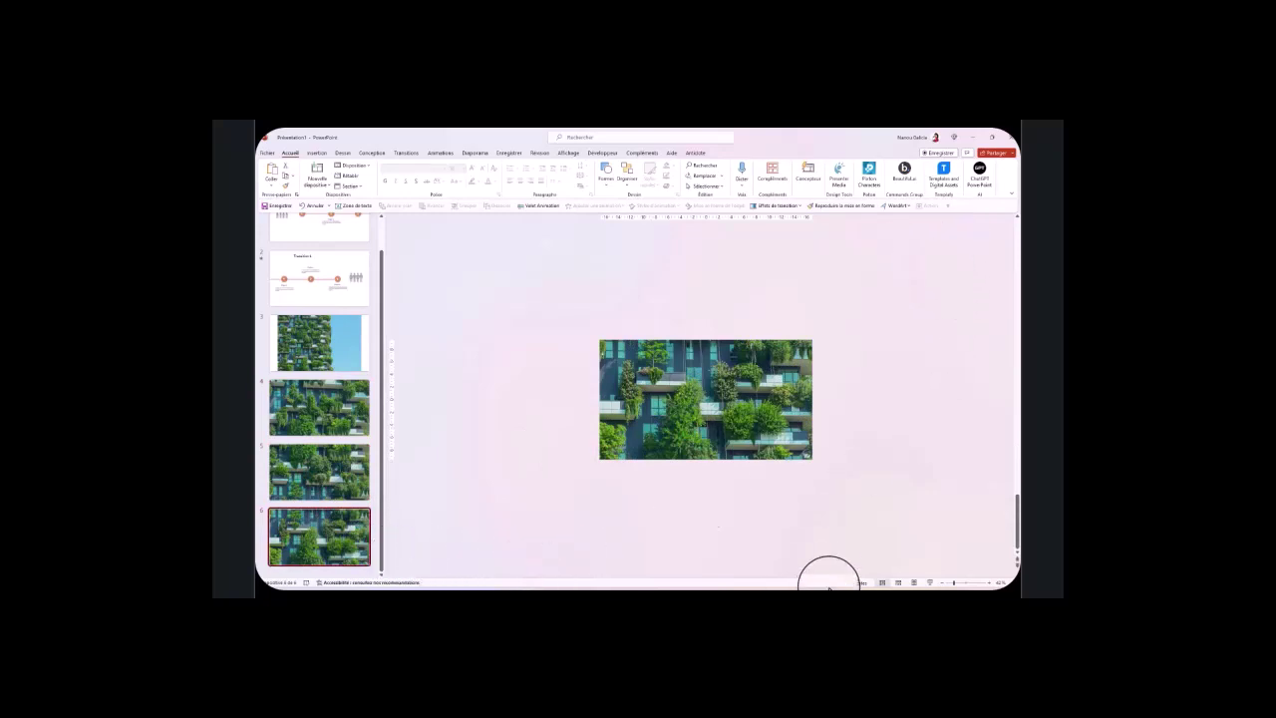
{"action": "left_click", "coordinate": [989, 583]}
{"action": "left_click", "coordinate": [990, 583]}
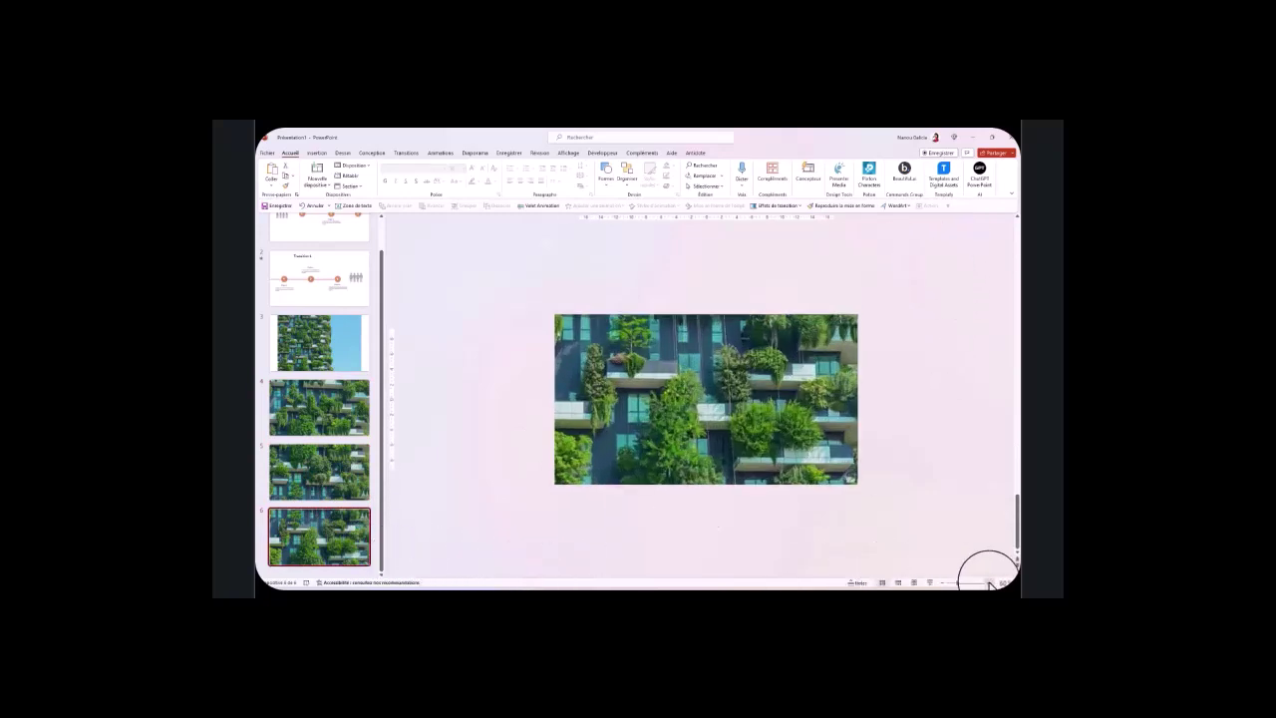
{"action": "left_click", "coordinate": [990, 583]}
{"action": "left_click", "coordinate": [990, 583]}
{"action": "left_click", "coordinate": [990, 583]}
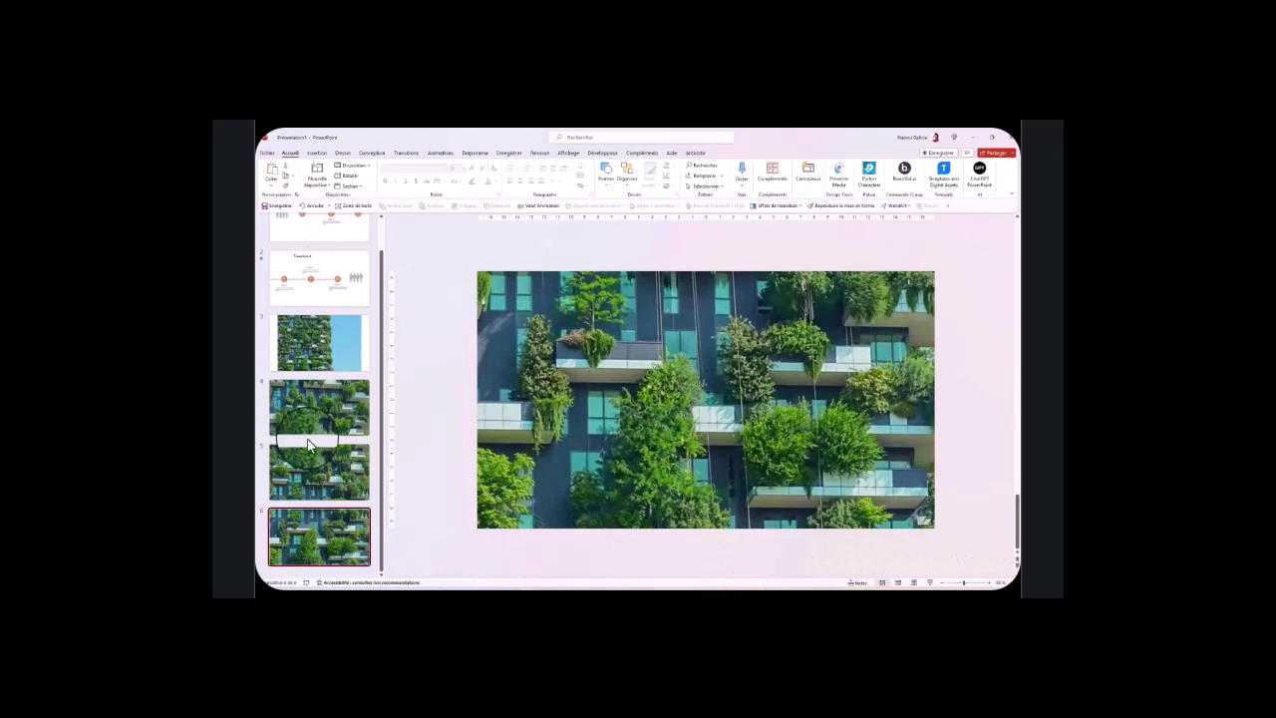
{"action": "left_click", "coordinate": [324, 406]}
{"action": "left_click", "coordinate": [329, 337]}
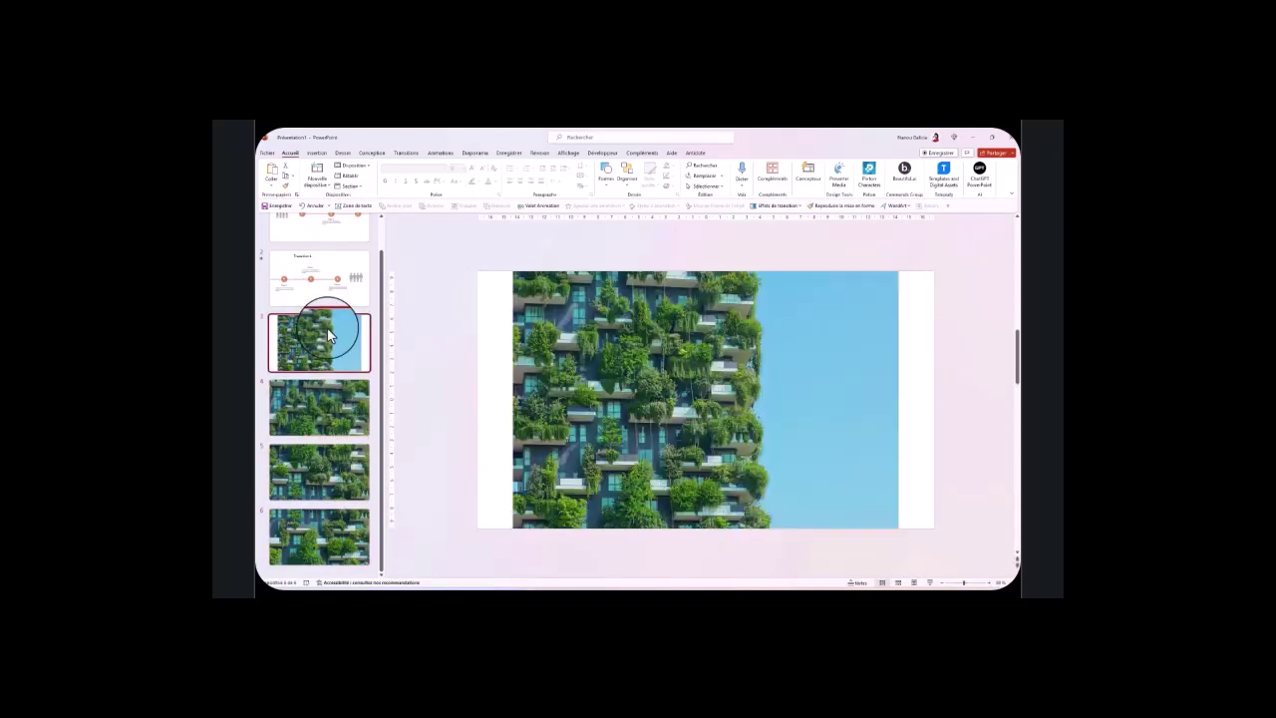
{"action": "scroll", "coordinate": [329, 337], "scroll_direction": "up", "scroll_amount": 2}
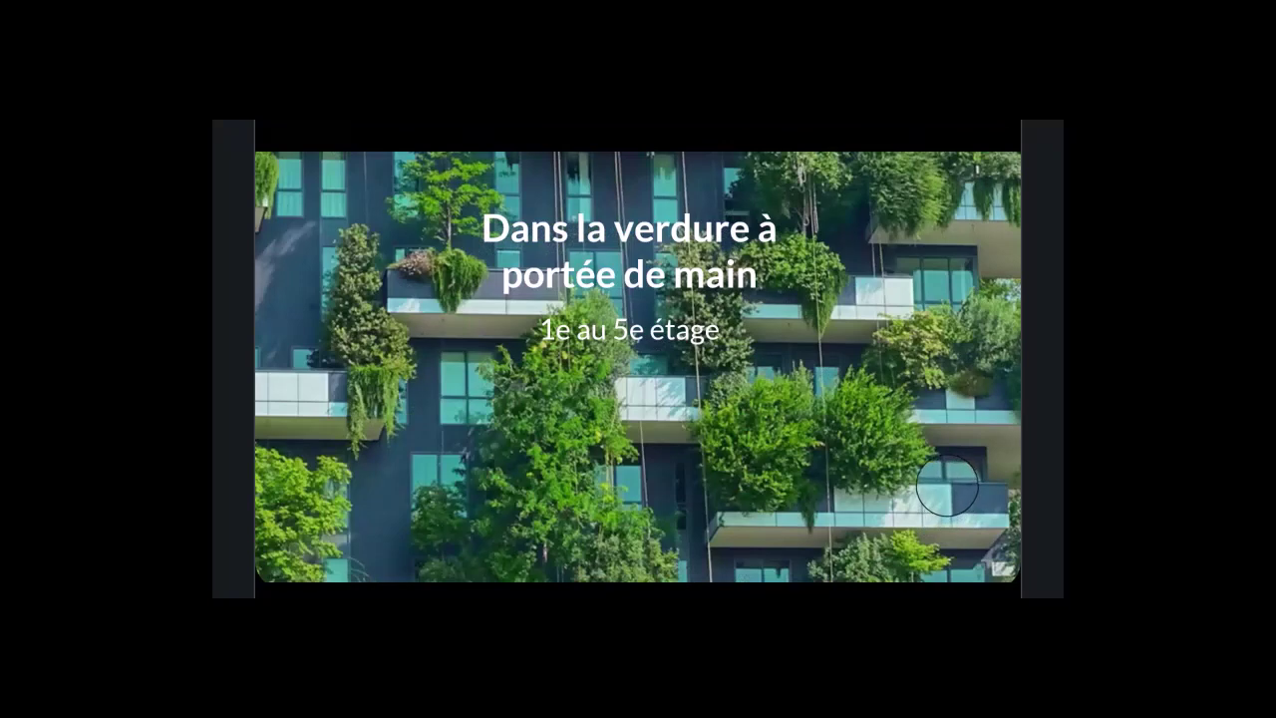
- Exit the slideshow and return to the editor on slide 5
{"action": "key", "text": "Escape"}
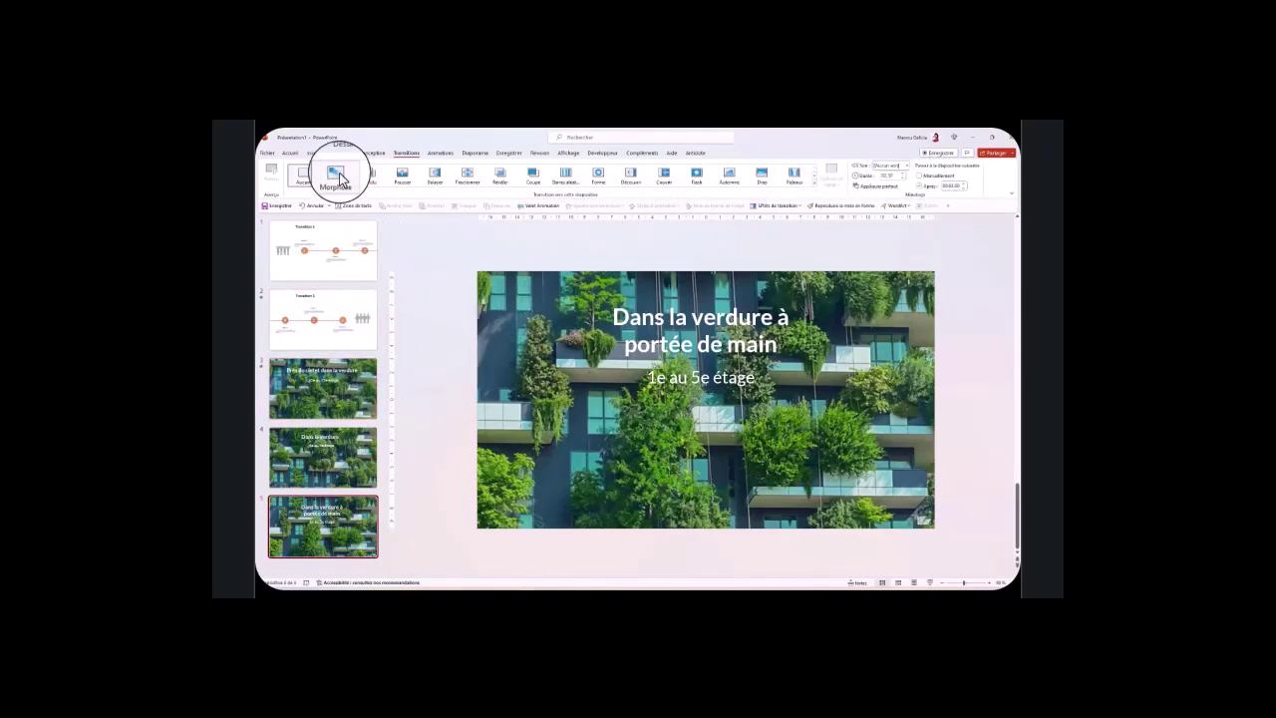
- Set slide 4's Morph transition effect option to work by objects
{"action": "left_click", "coordinate": [324, 388]}
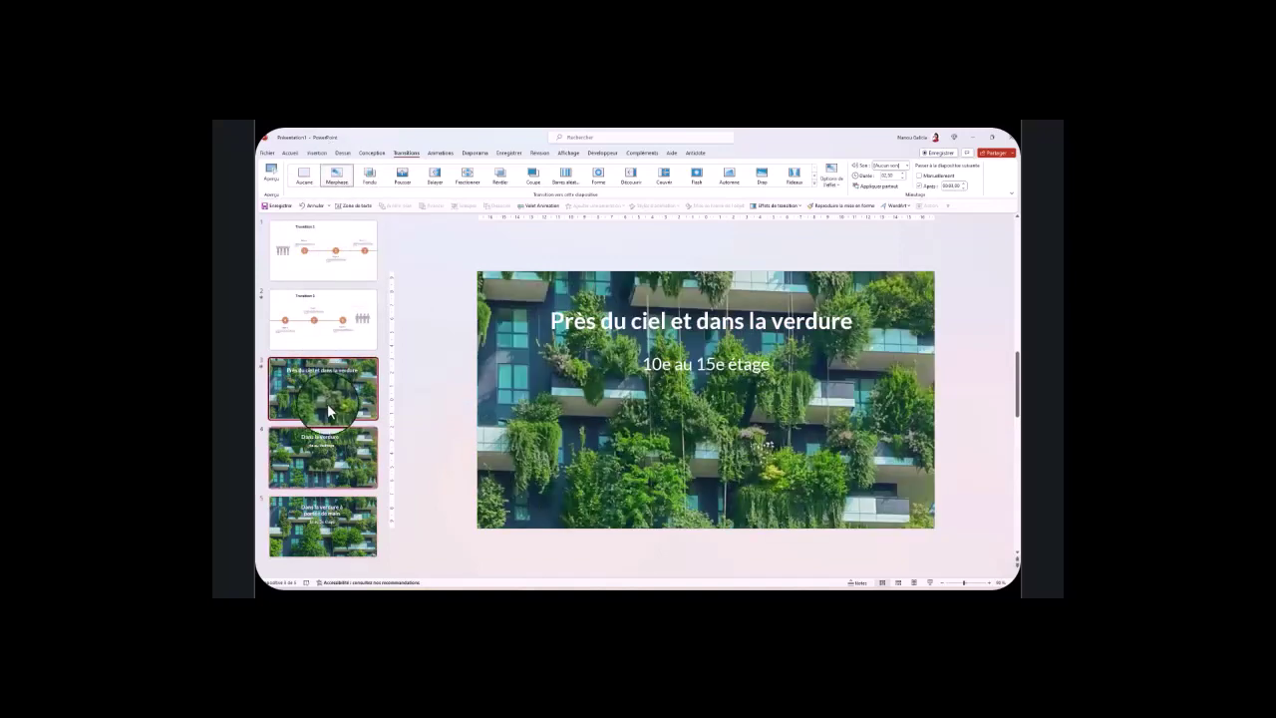
{"action": "left_click", "coordinate": [347, 469]}
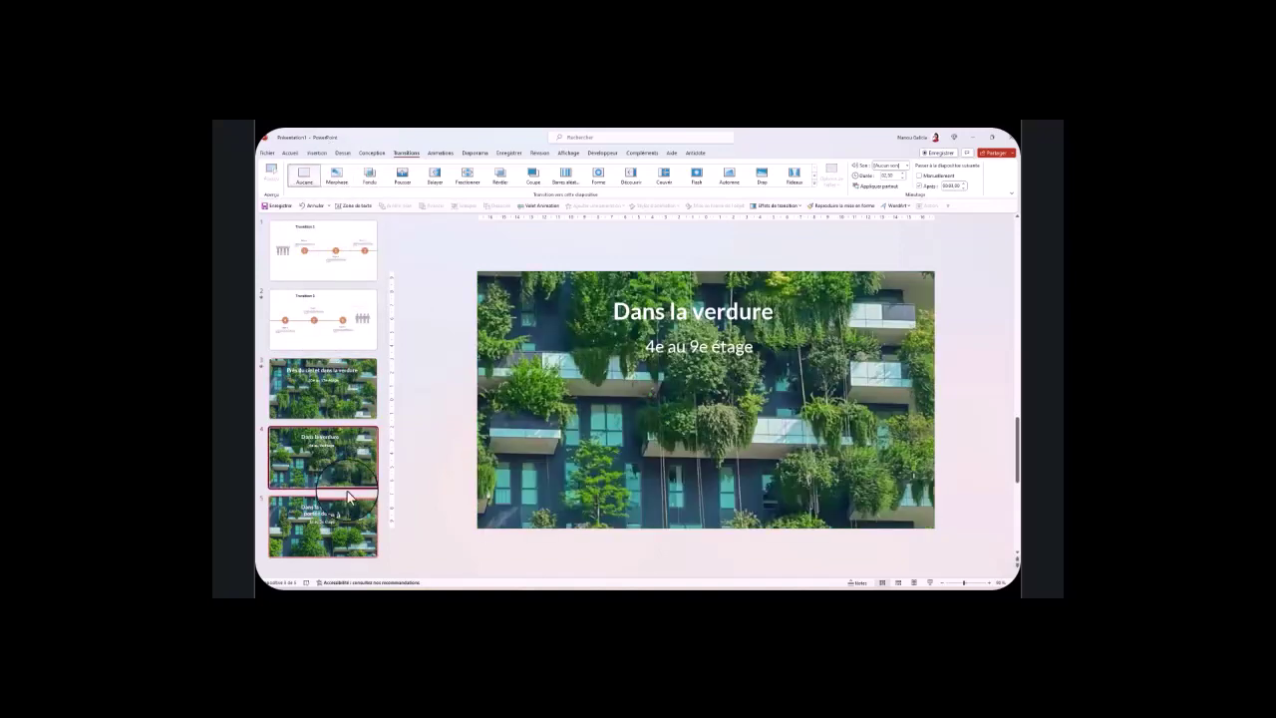
{"action": "left_click", "coordinate": [339, 527], "text": "shift"}
{"action": "left_click", "coordinate": [347, 457]}
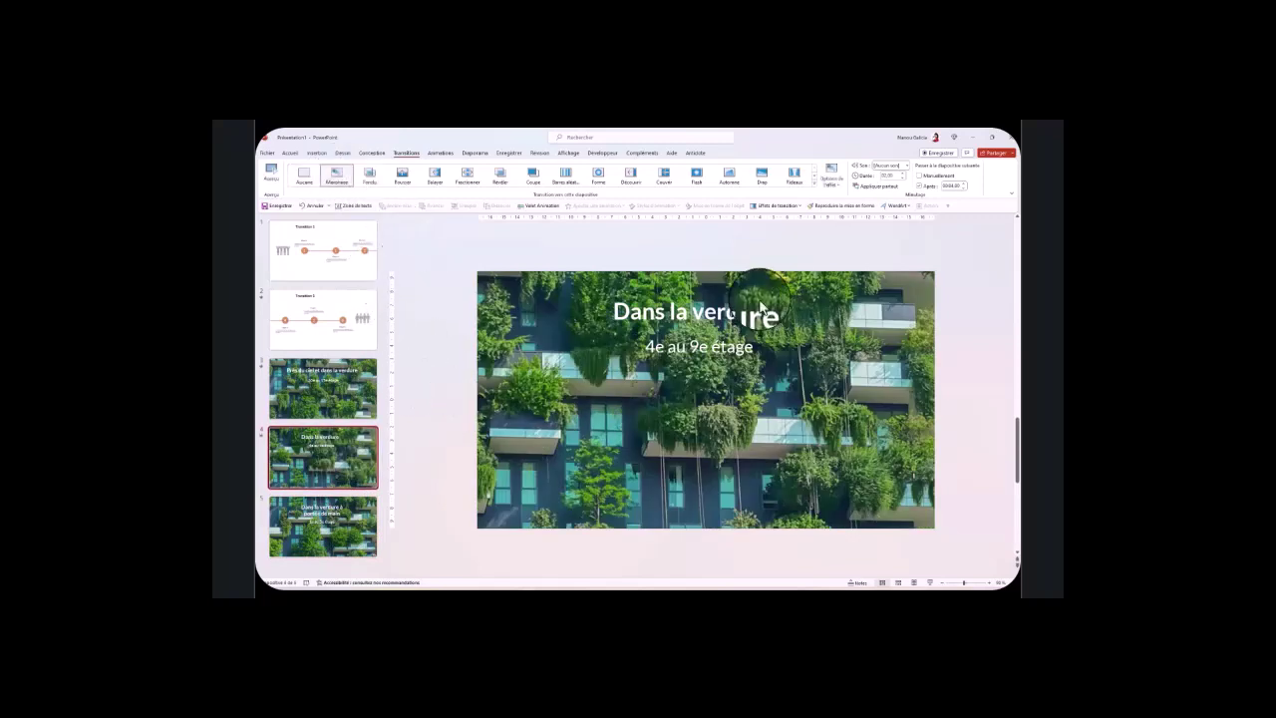
{"action": "left_click", "coordinate": [840, 189]}
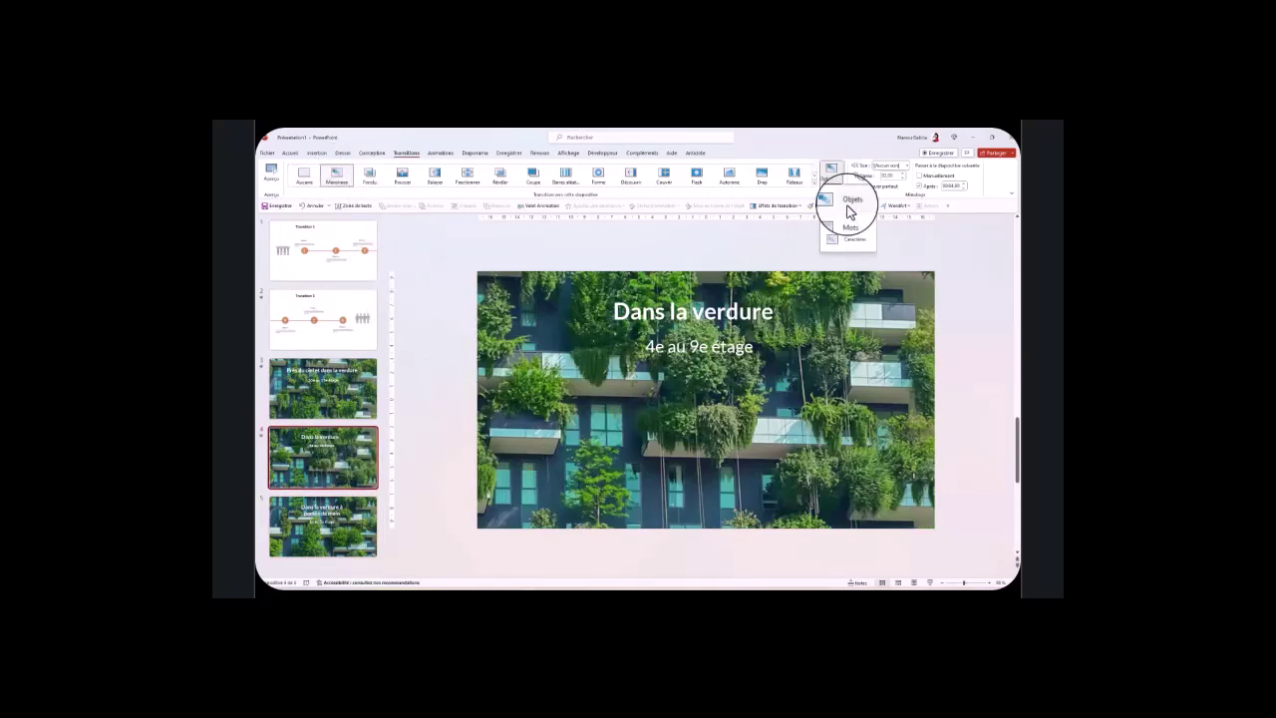
{"action": "left_click", "coordinate": [849, 209]}
- Apply the Morph transition to slide 5, then move back up to slide 3
{"action": "left_click", "coordinate": [344, 524]}
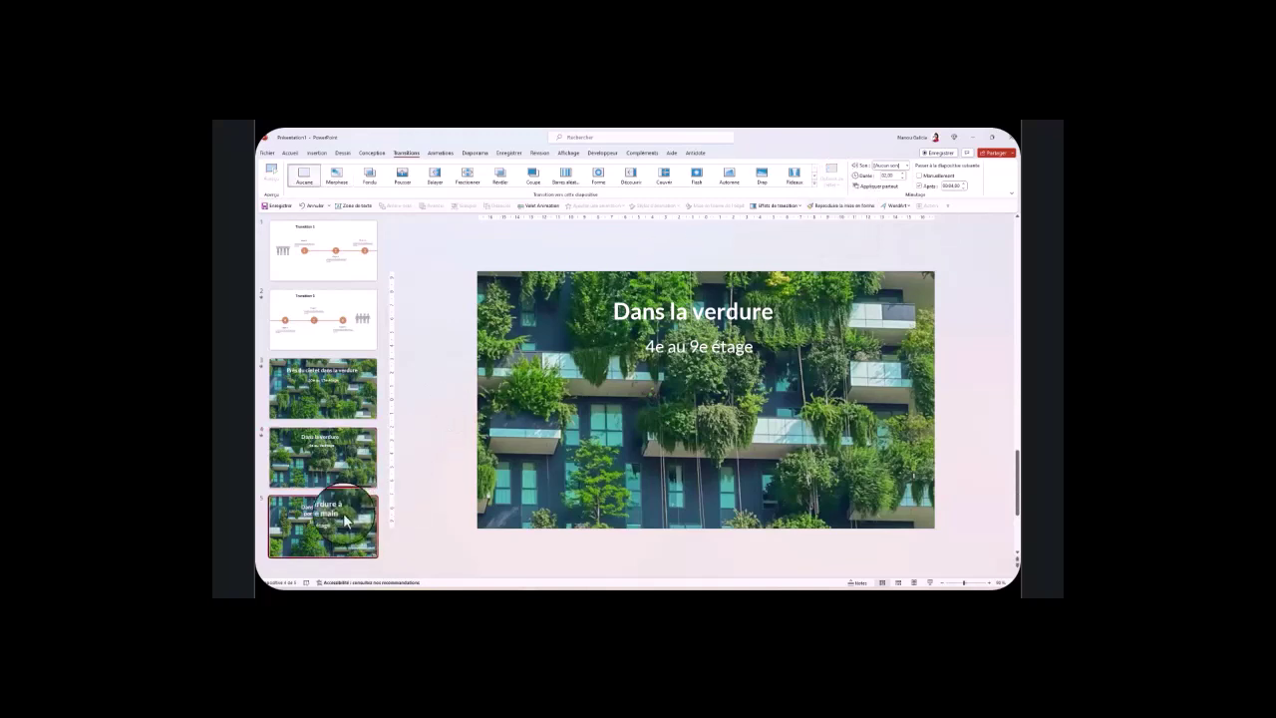
{"action": "left_click", "coordinate": [337, 174]}
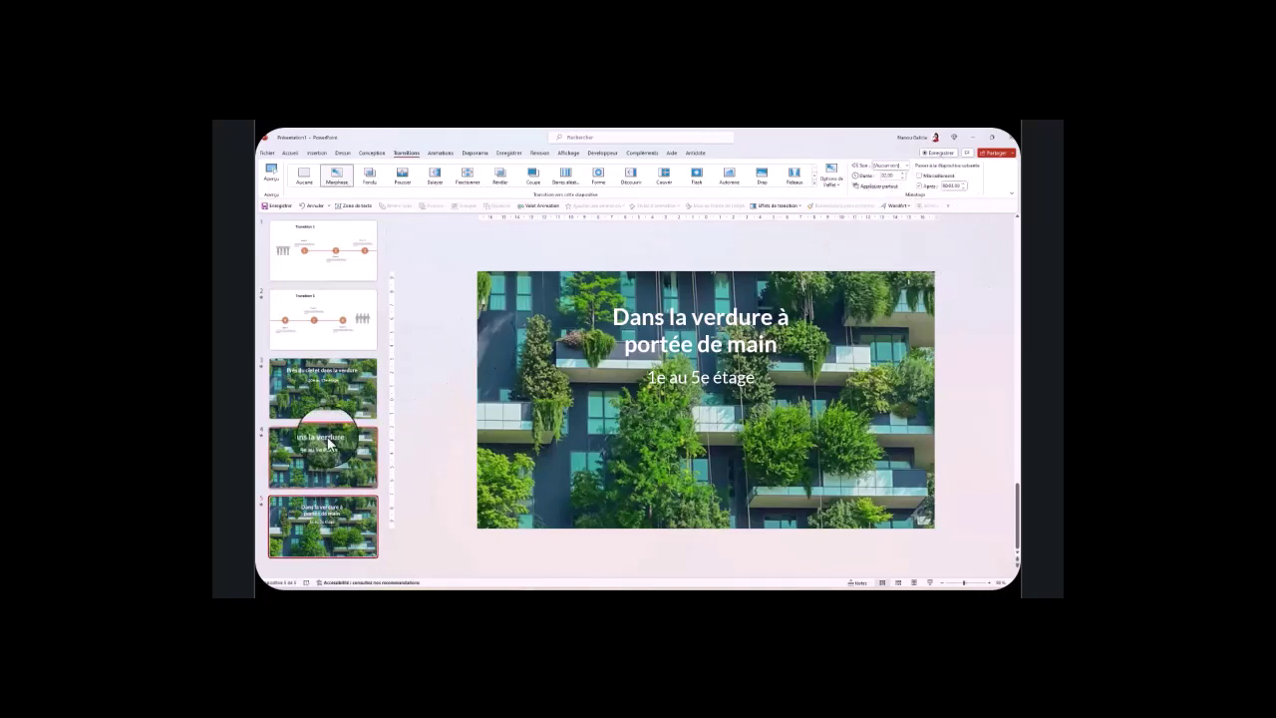
{"action": "key", "text": "Up"}
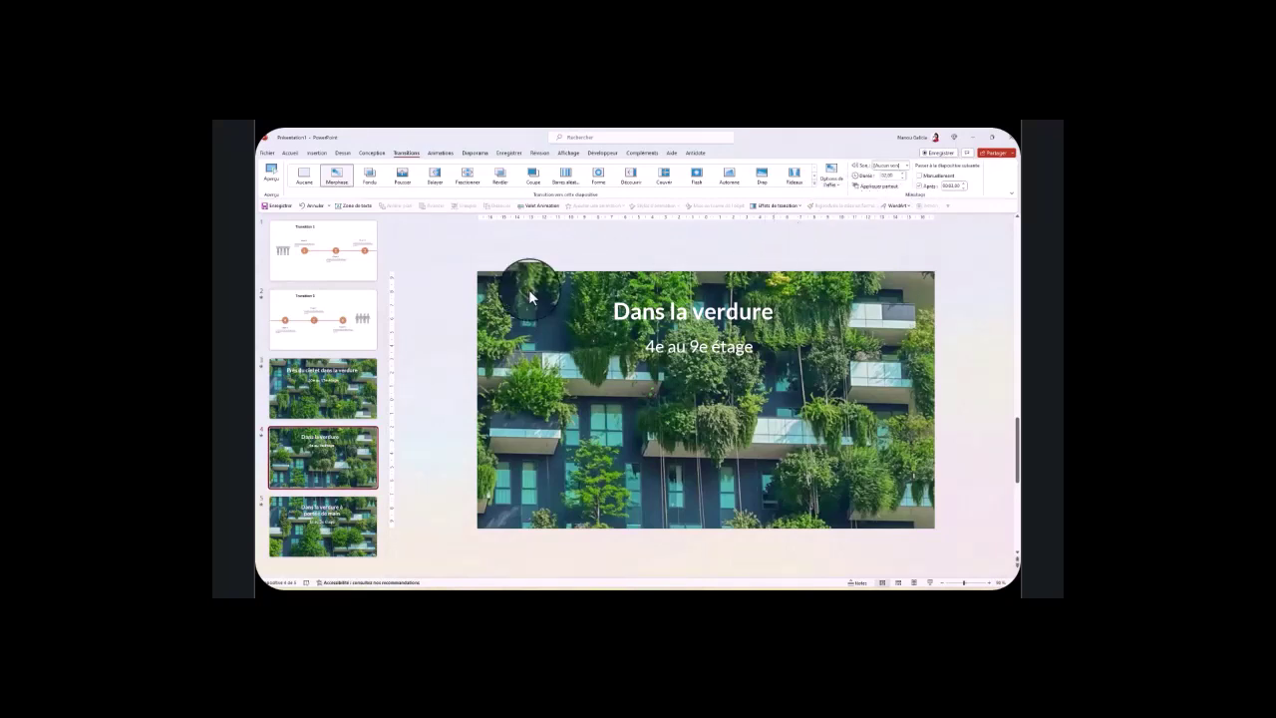
{"action": "scroll", "coordinate": [530, 296], "scroll_direction": "up", "scroll_amount": 1}
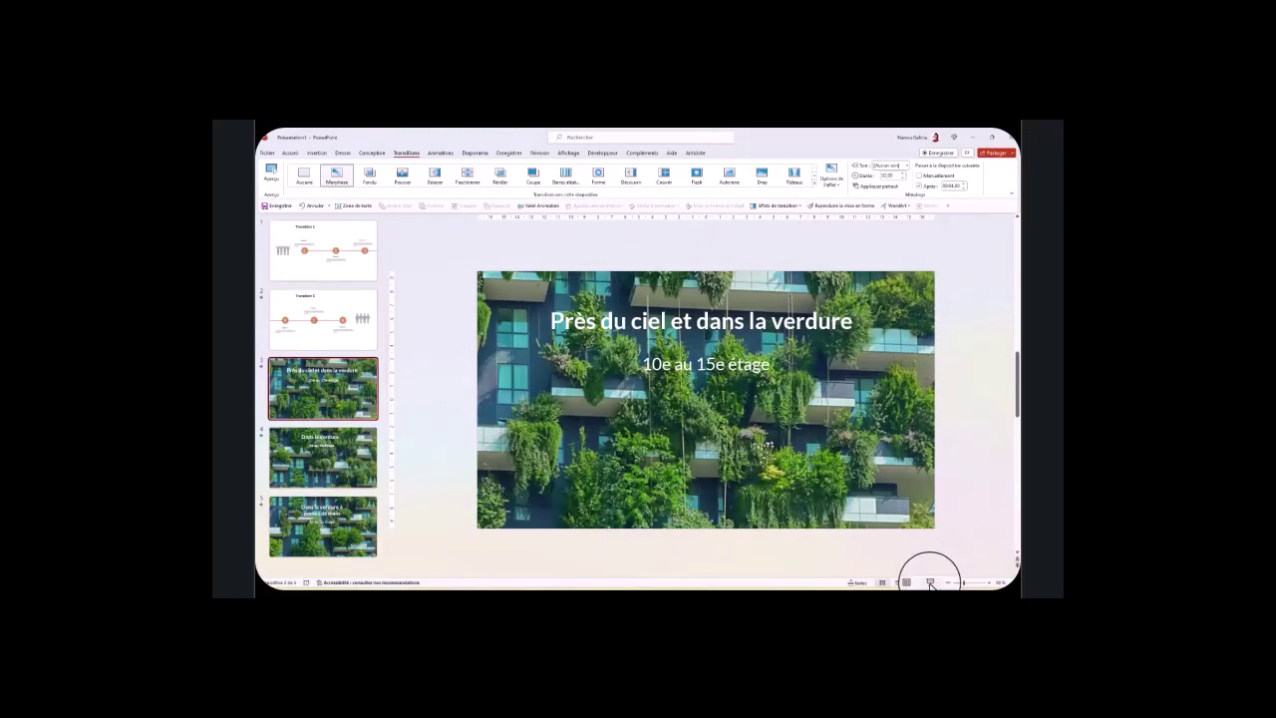
- Play the slideshow from slide 3 through the morph to '1e au 5e étage', then exit
{"action": "left_click", "coordinate": [929, 581]}
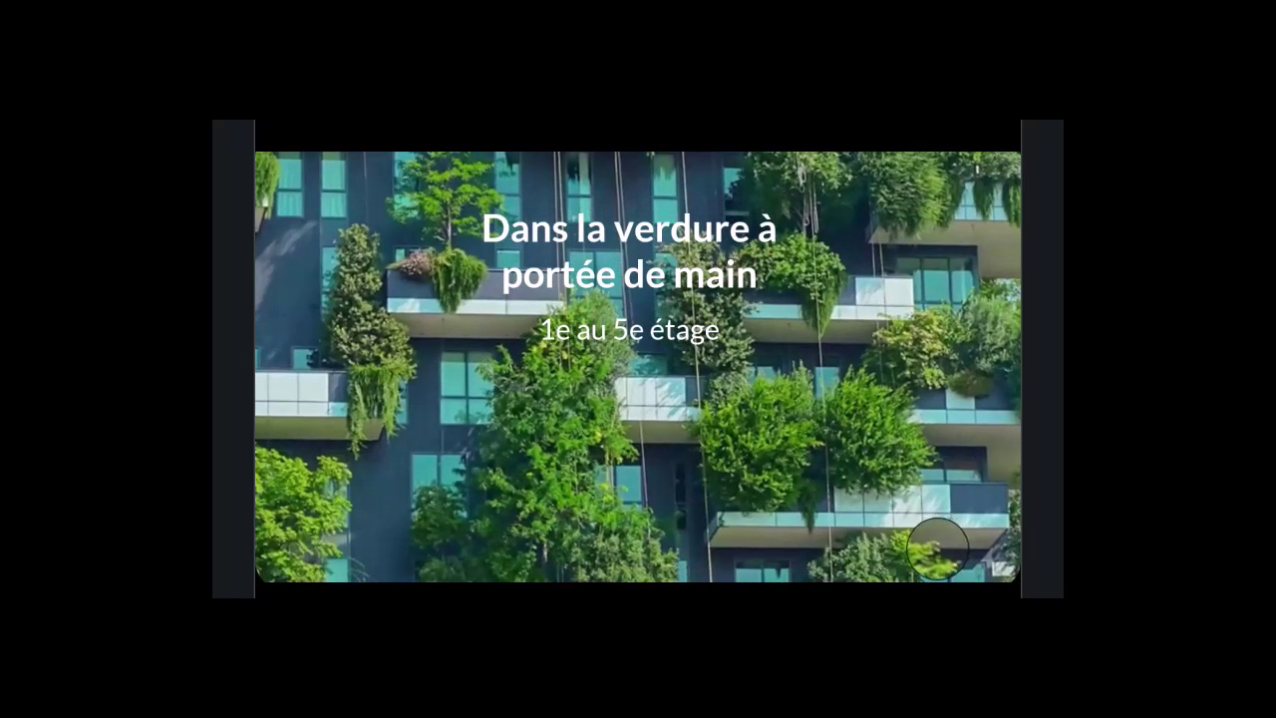
{"action": "key", "text": "Escape"}
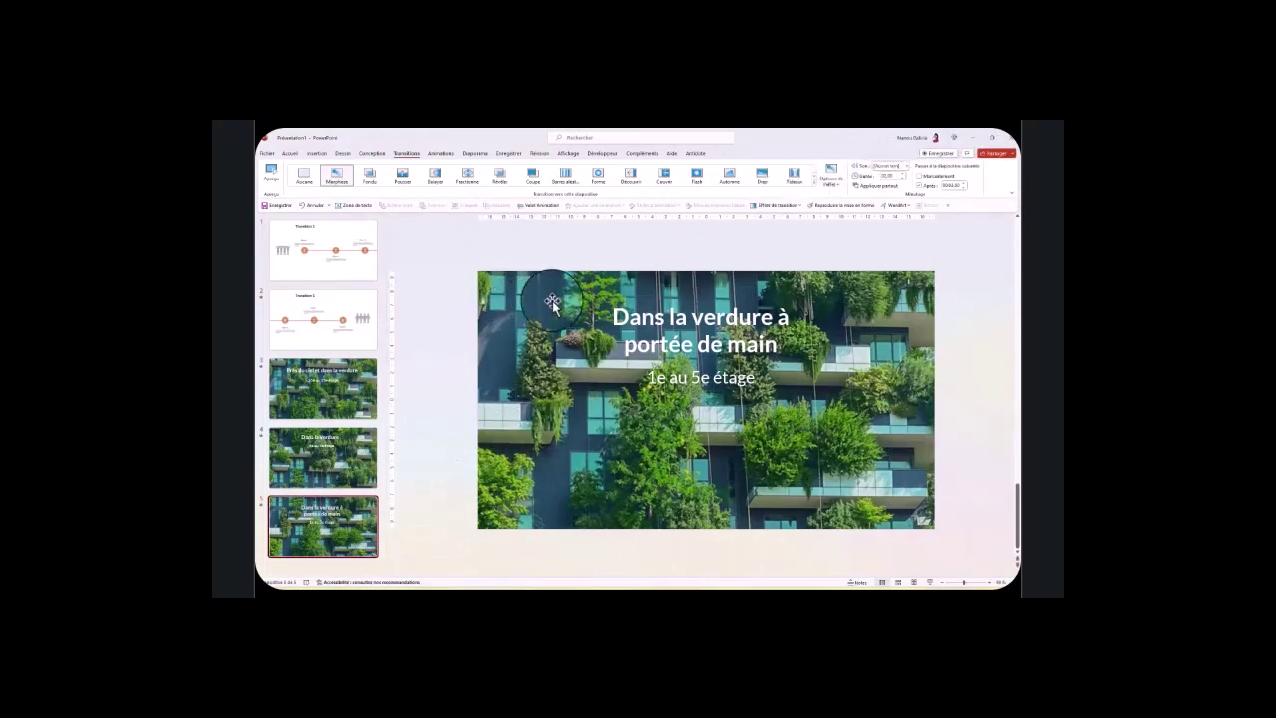
- Switch slide 5 to a Push transition with a chosen direction and 01,25 duration
{"action": "left_click", "coordinate": [403, 179]}
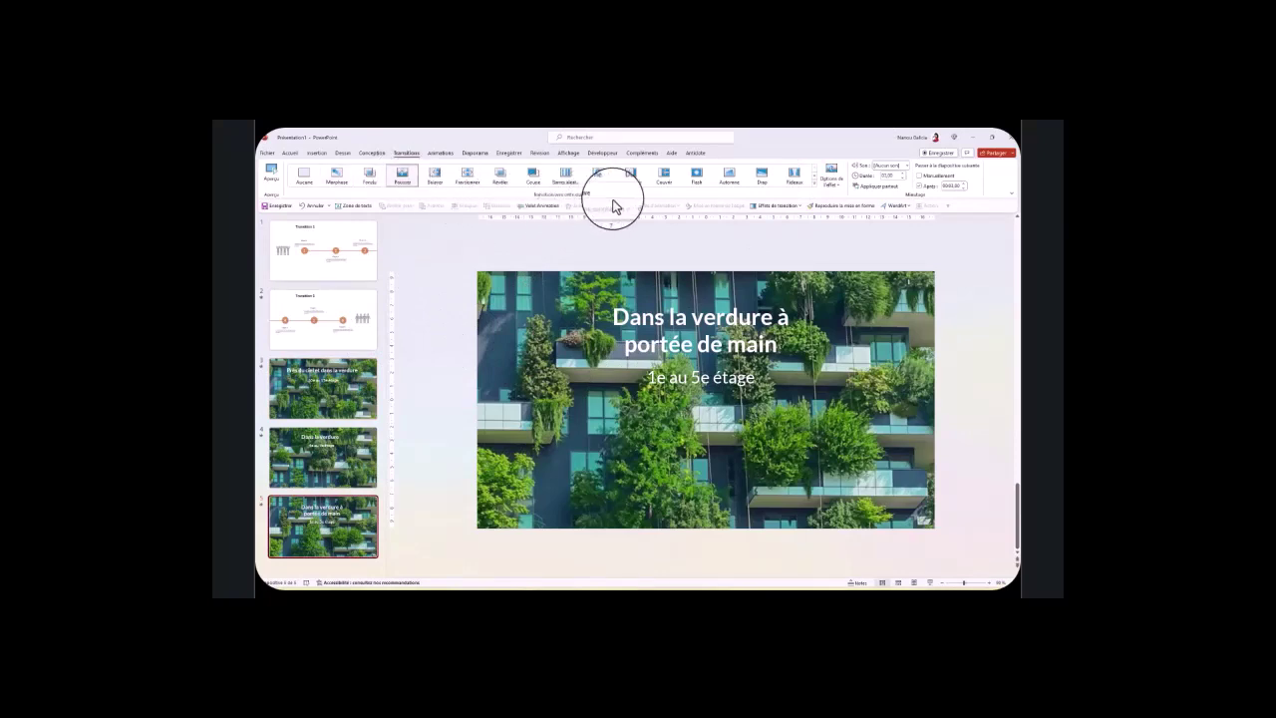
{"action": "left_click", "coordinate": [838, 192]}
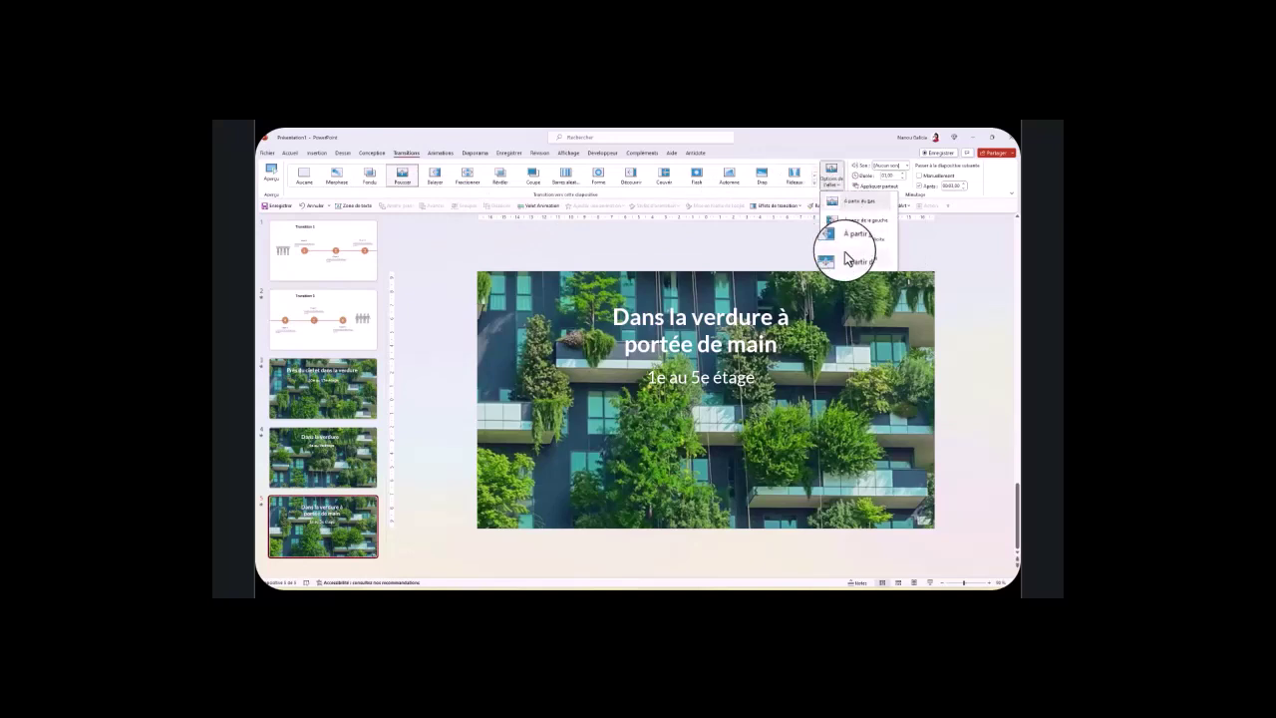
{"action": "left_click", "coordinate": [854, 202]}
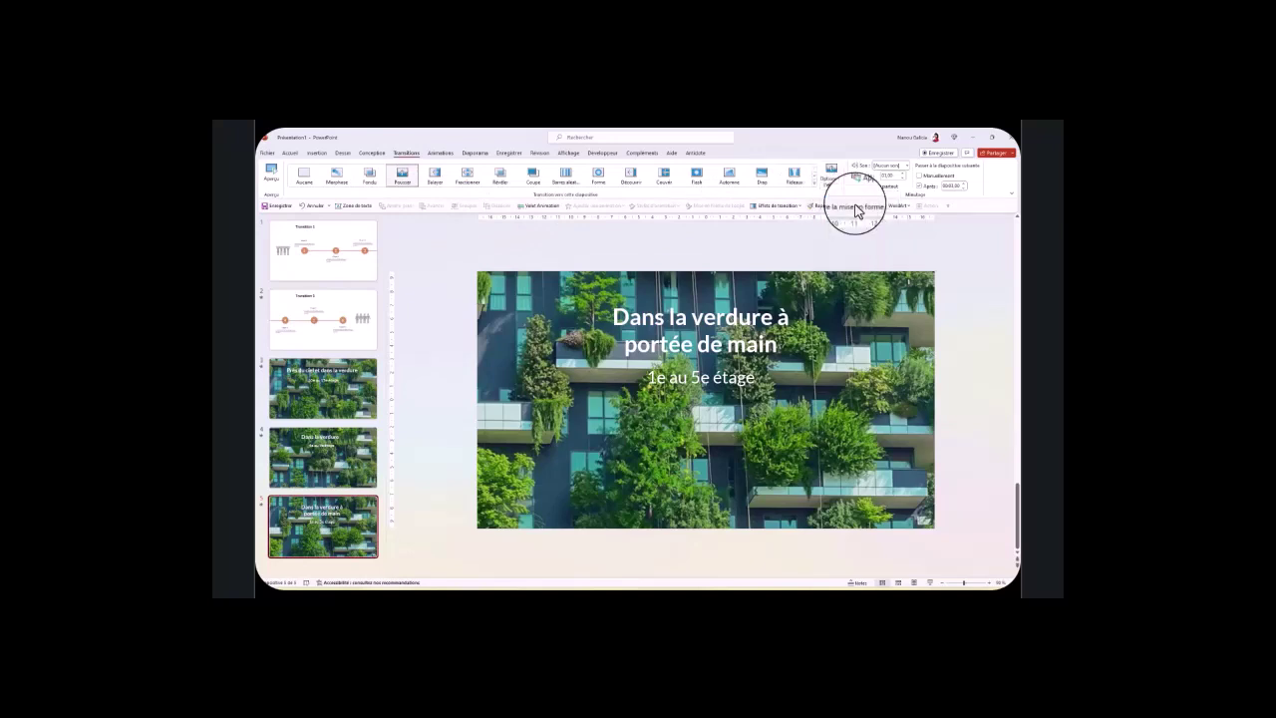
{"action": "left_click", "coordinate": [903, 174]}
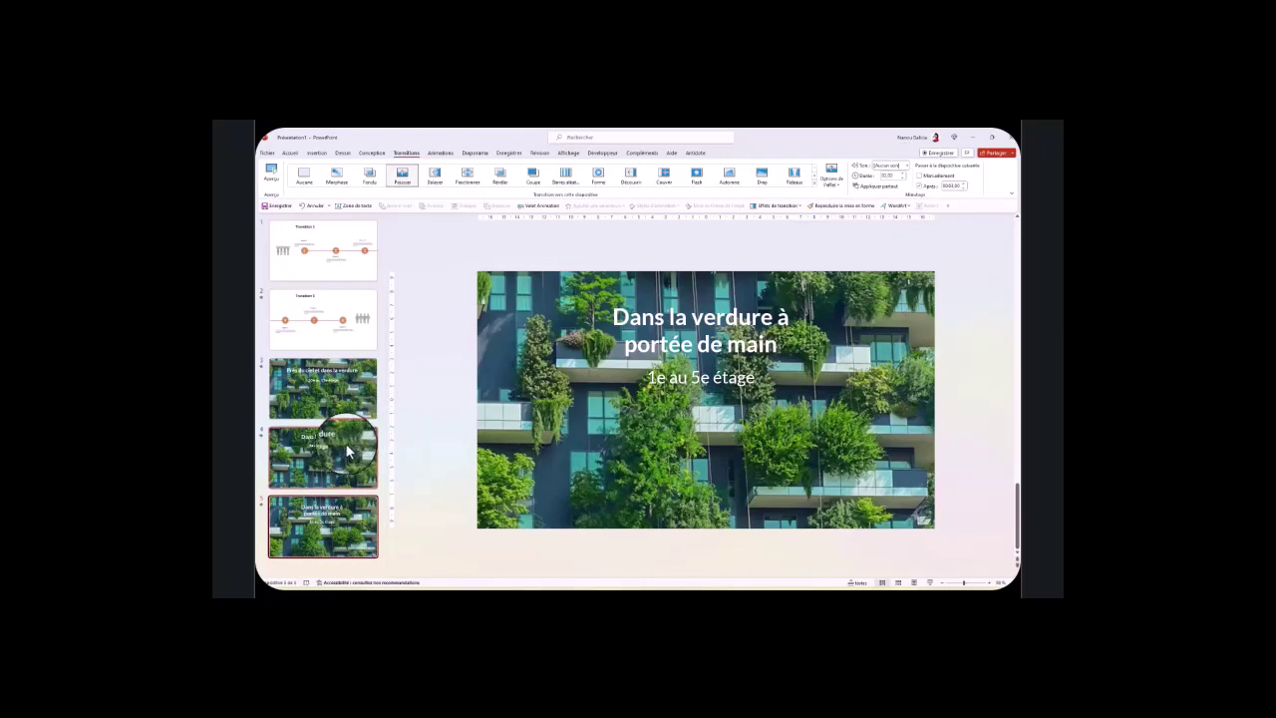
- Review slides 3, 4 and 5, ending back on 'Près du ciel et dans la verdure'
{"action": "left_click", "coordinate": [335, 386]}
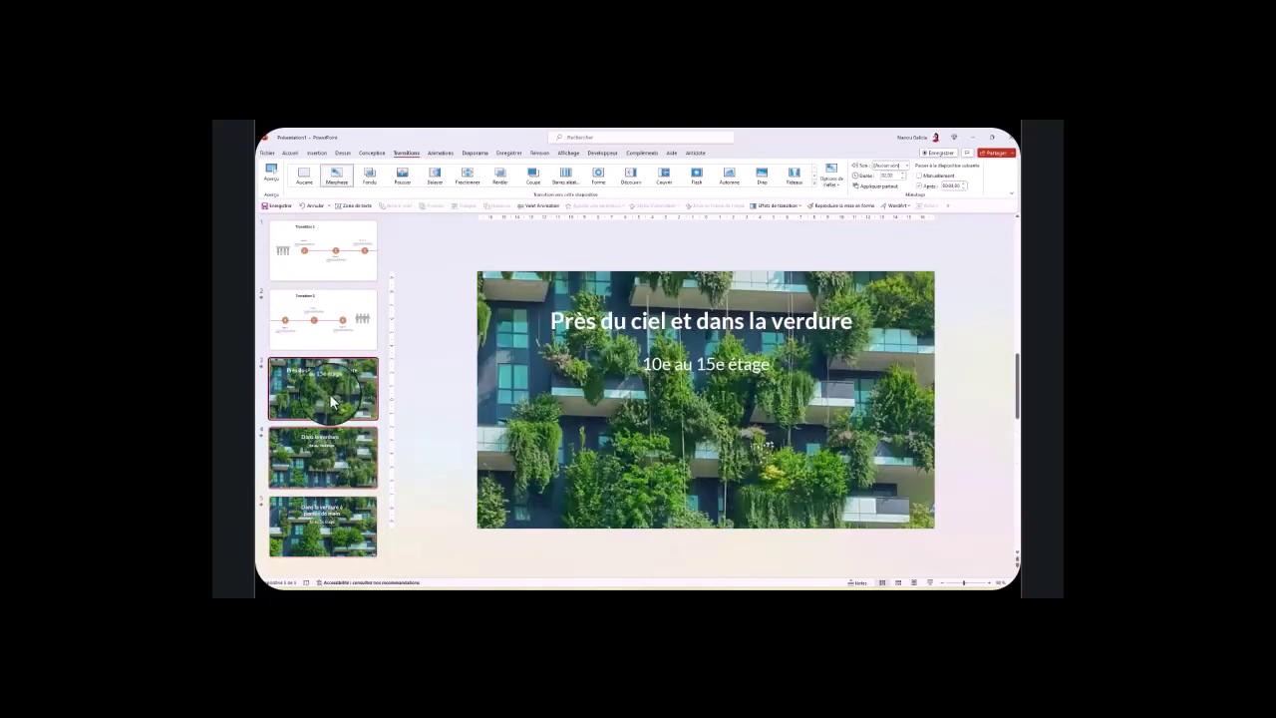
{"action": "left_click", "coordinate": [341, 454]}
{"action": "left_click", "coordinate": [337, 517]}
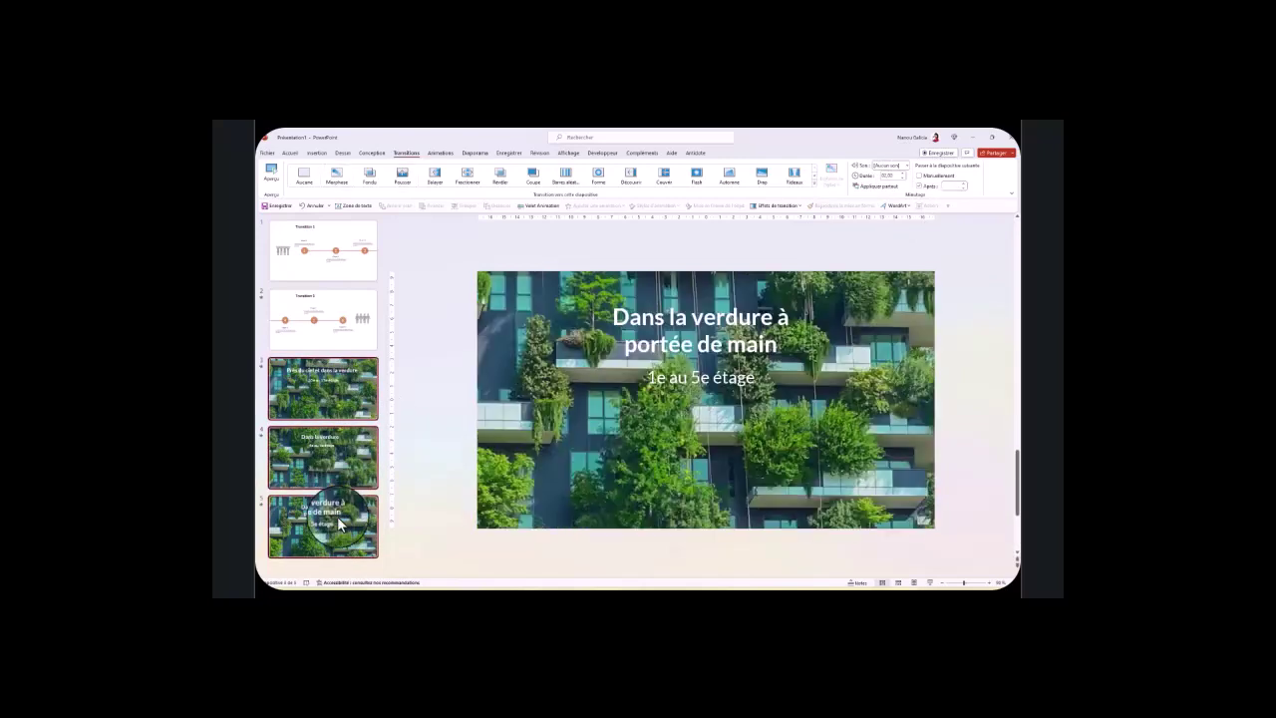
{"action": "left_click", "coordinate": [357, 397]}
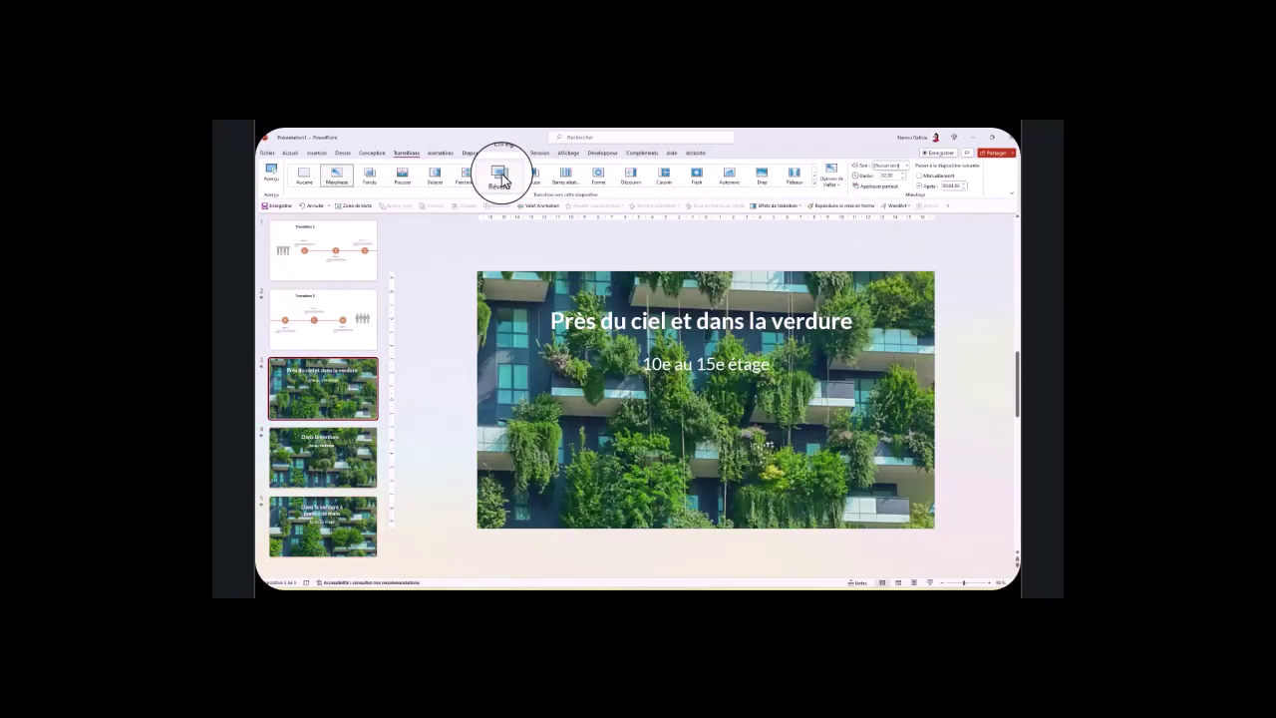
- Replace Morph with the Push (Pousser) transition on slide 3 and choose its direction
{"action": "left_click", "coordinate": [401, 174]}
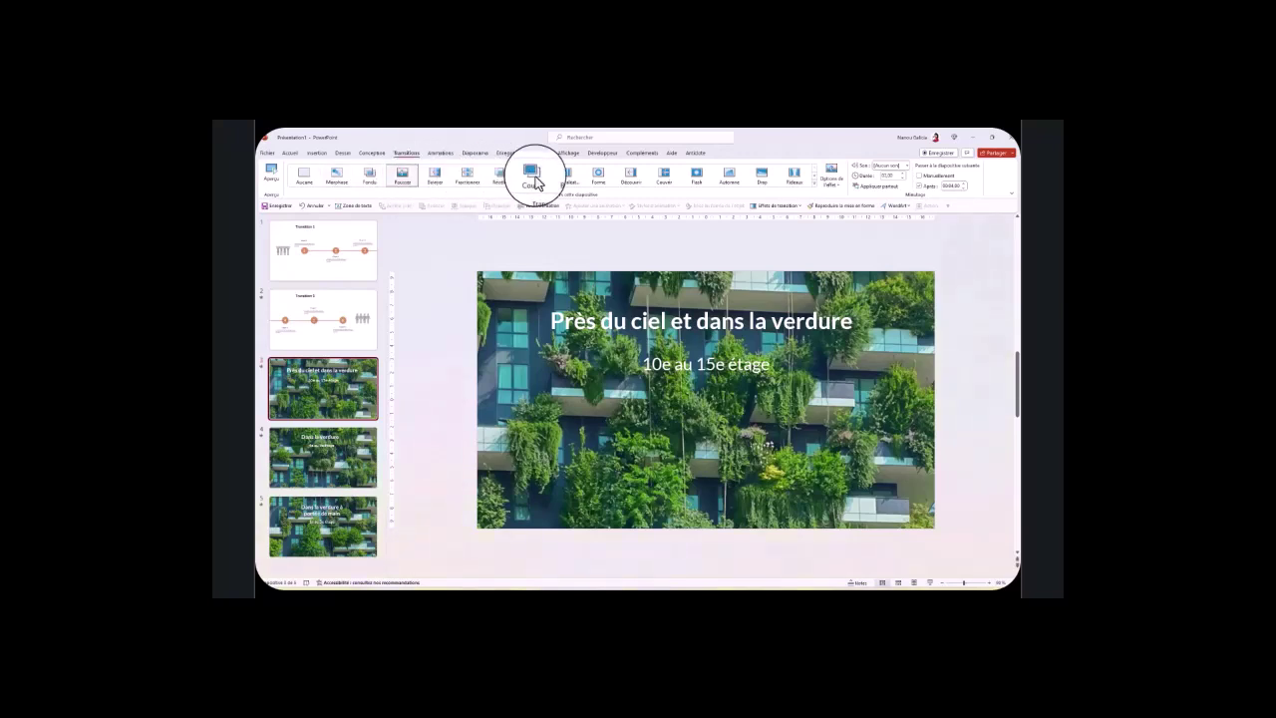
{"action": "left_click", "coordinate": [831, 177]}
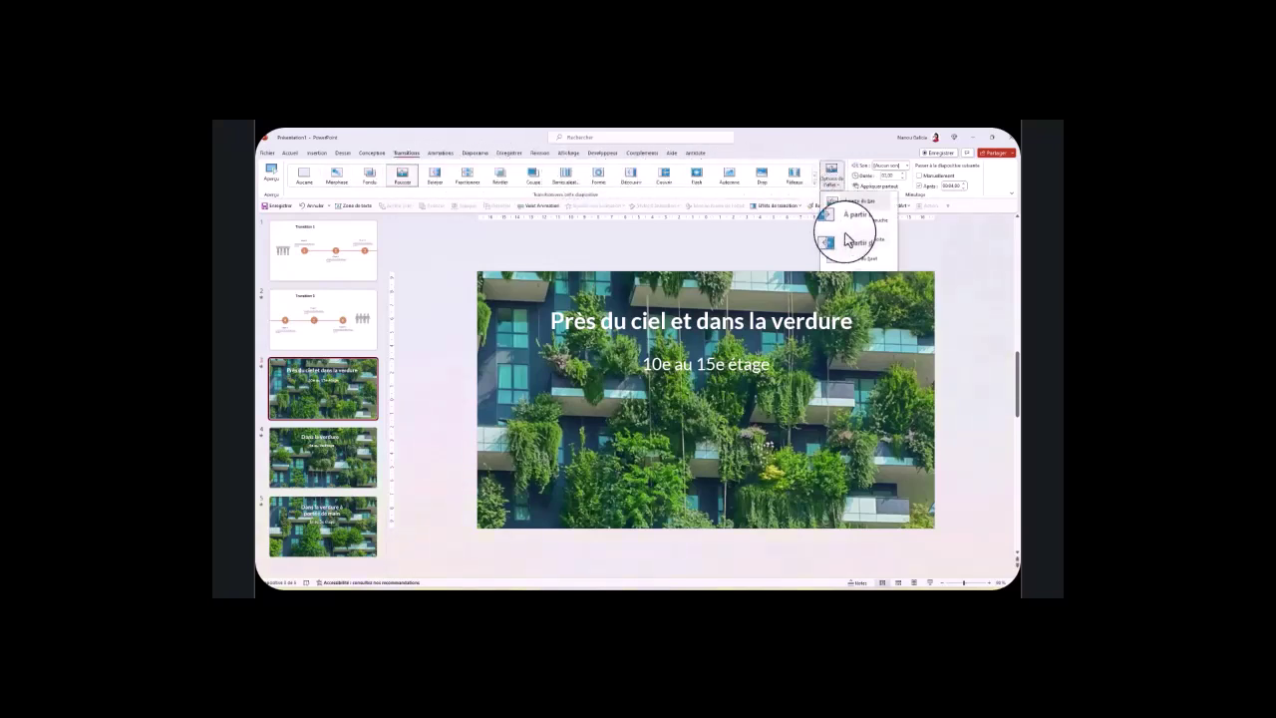
{"action": "left_click", "coordinate": [846, 240]}
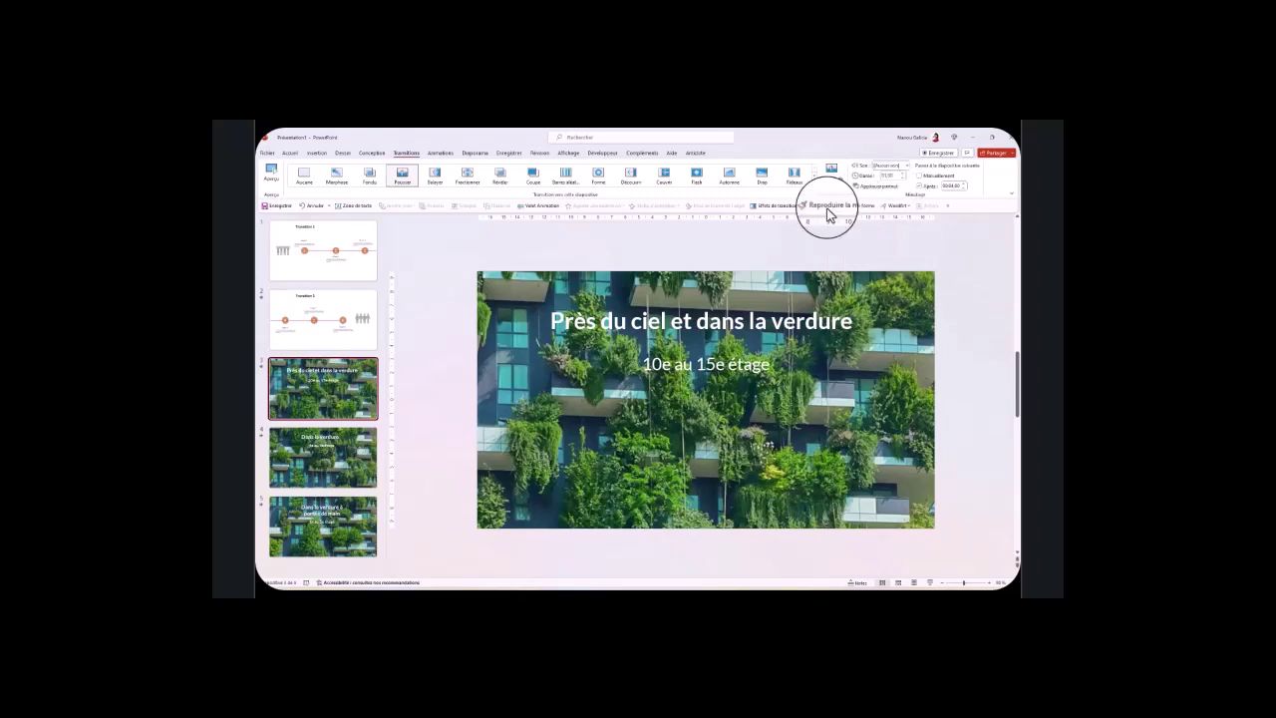
- Check the transitions on slides 4 and 5, then return to slide 3
{"action": "left_click", "coordinate": [318, 486]}
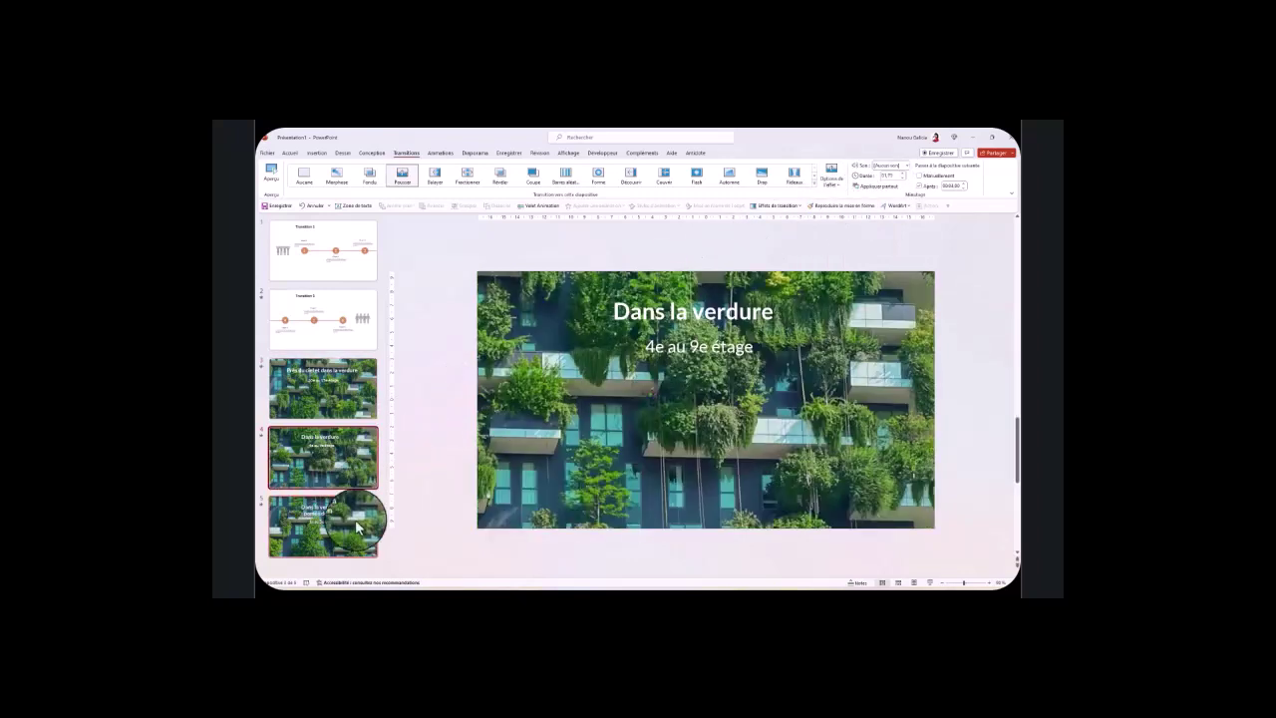
{"action": "left_click", "coordinate": [354, 521]}
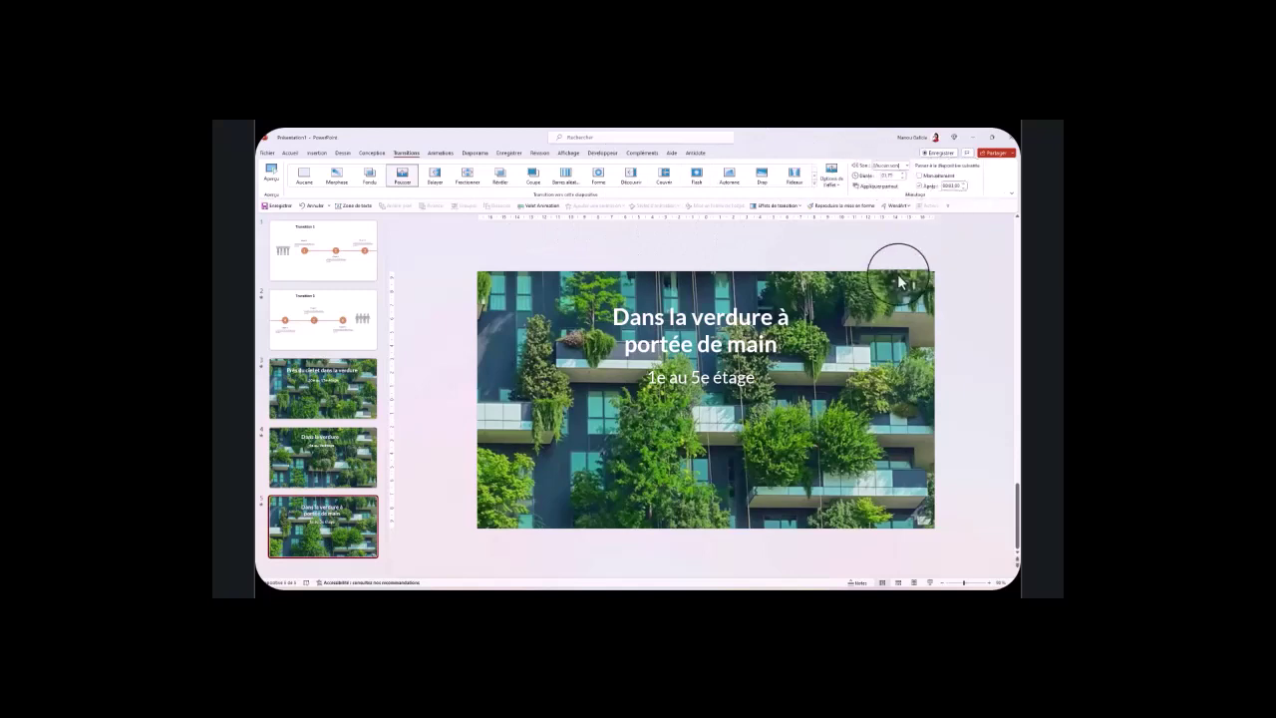
{"action": "left_click", "coordinate": [322, 389]}
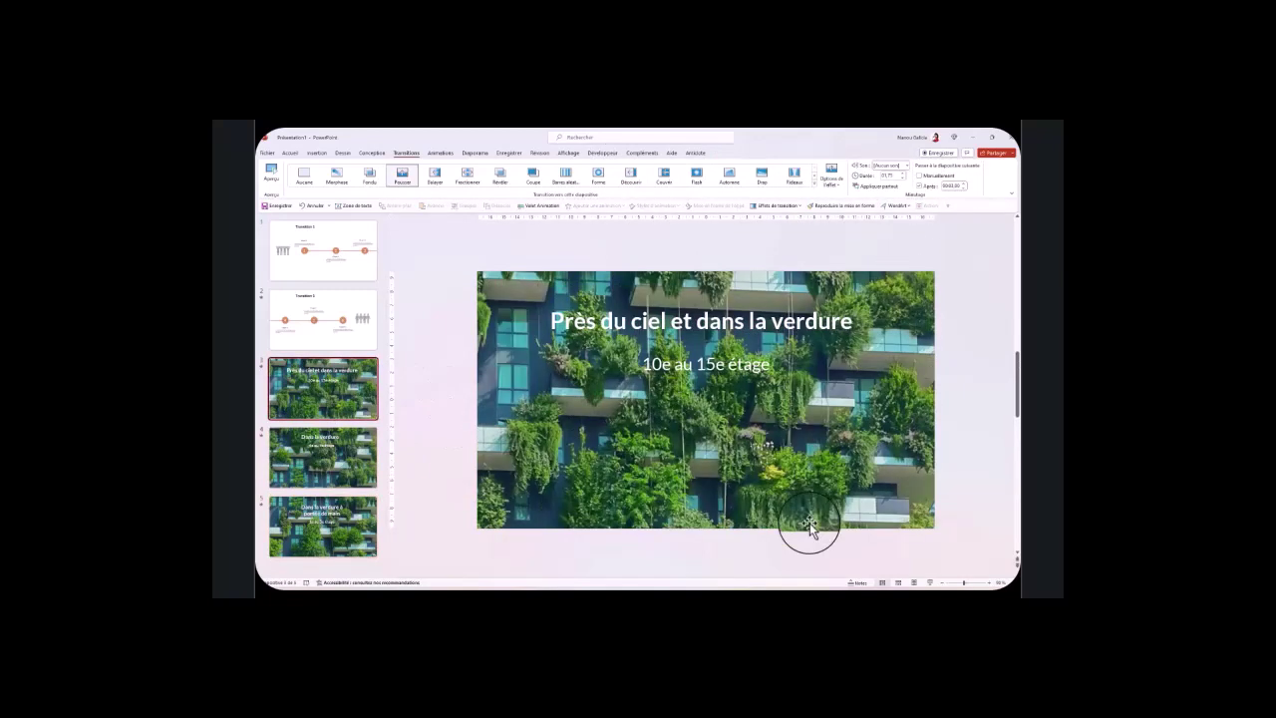
- Run the slide show from slide 3 and advance through to 'Dans la verdure à portée de main'
{"action": "left_click", "coordinate": [928, 583]}
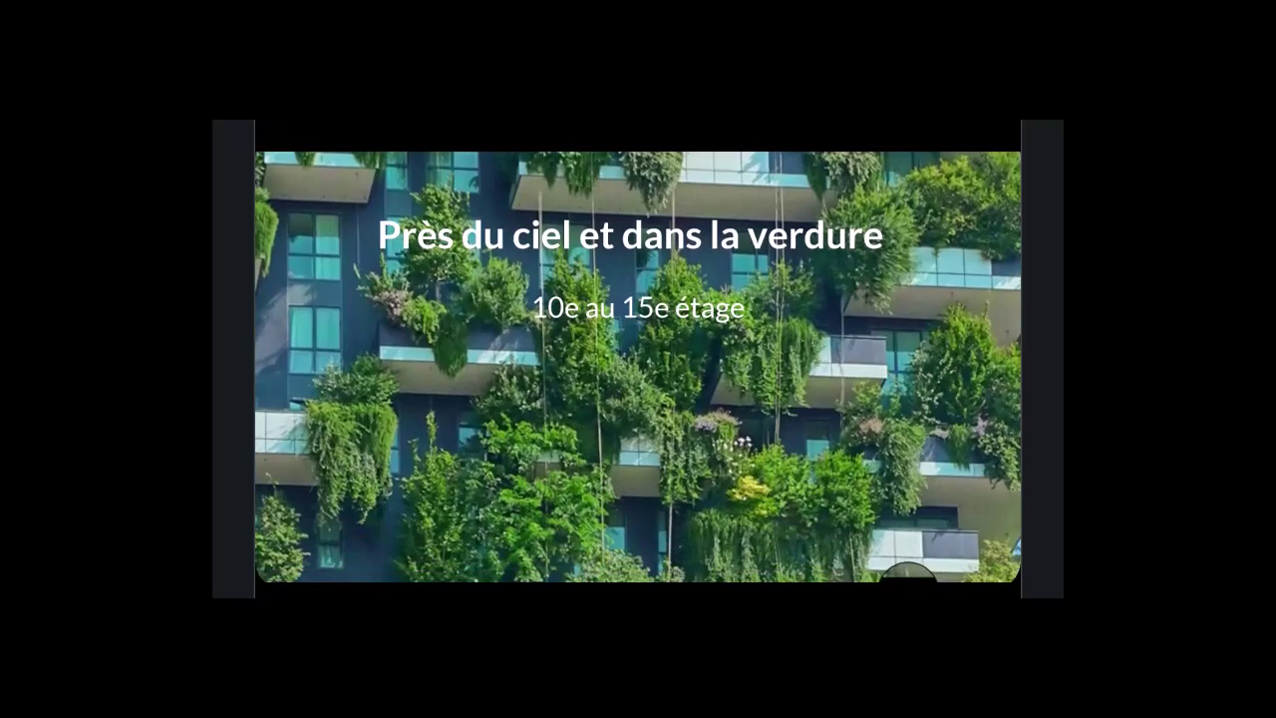
{"action": "left_click", "coordinate": [902, 584]}
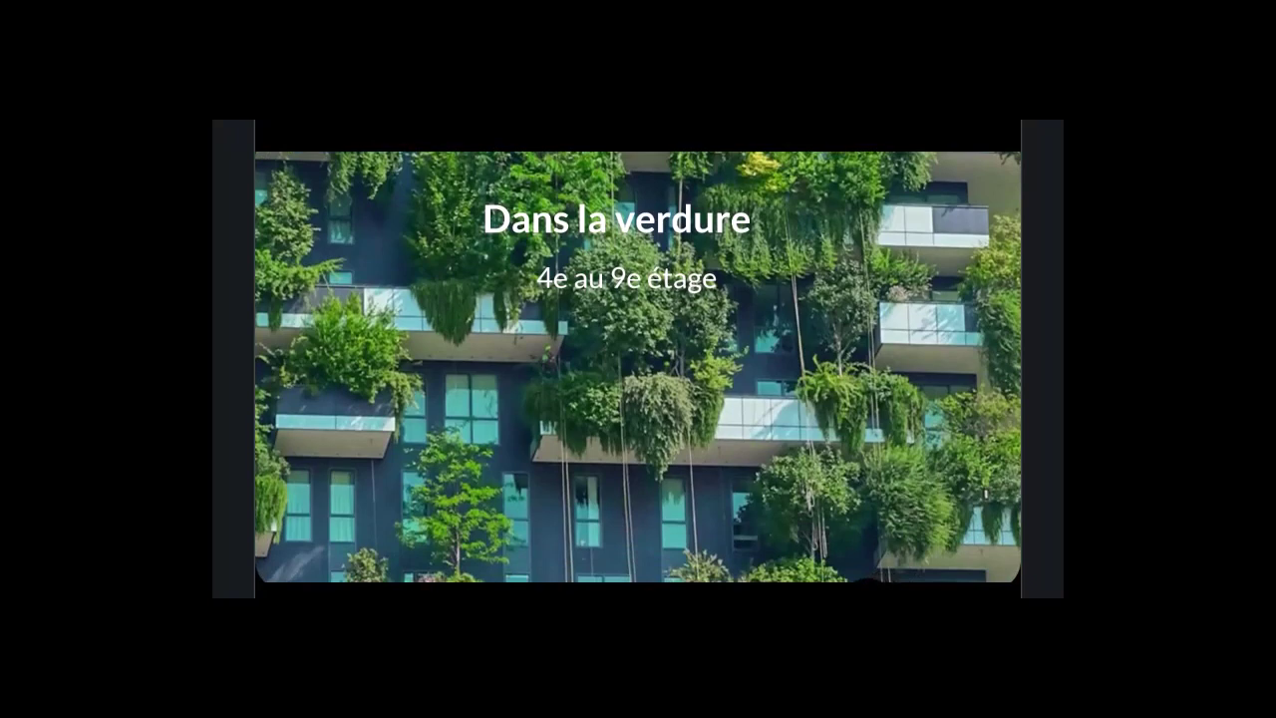
{"action": "key", "text": "Right"}
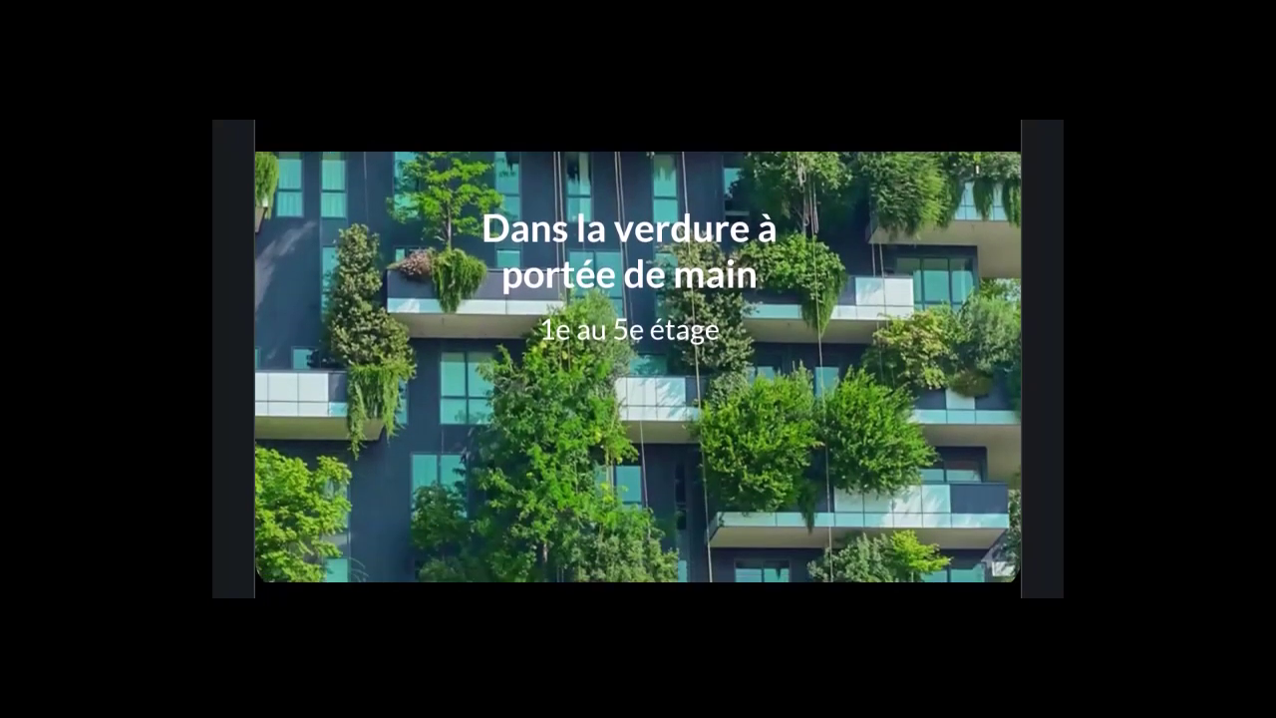
{"action": "key", "text": "Escape"}
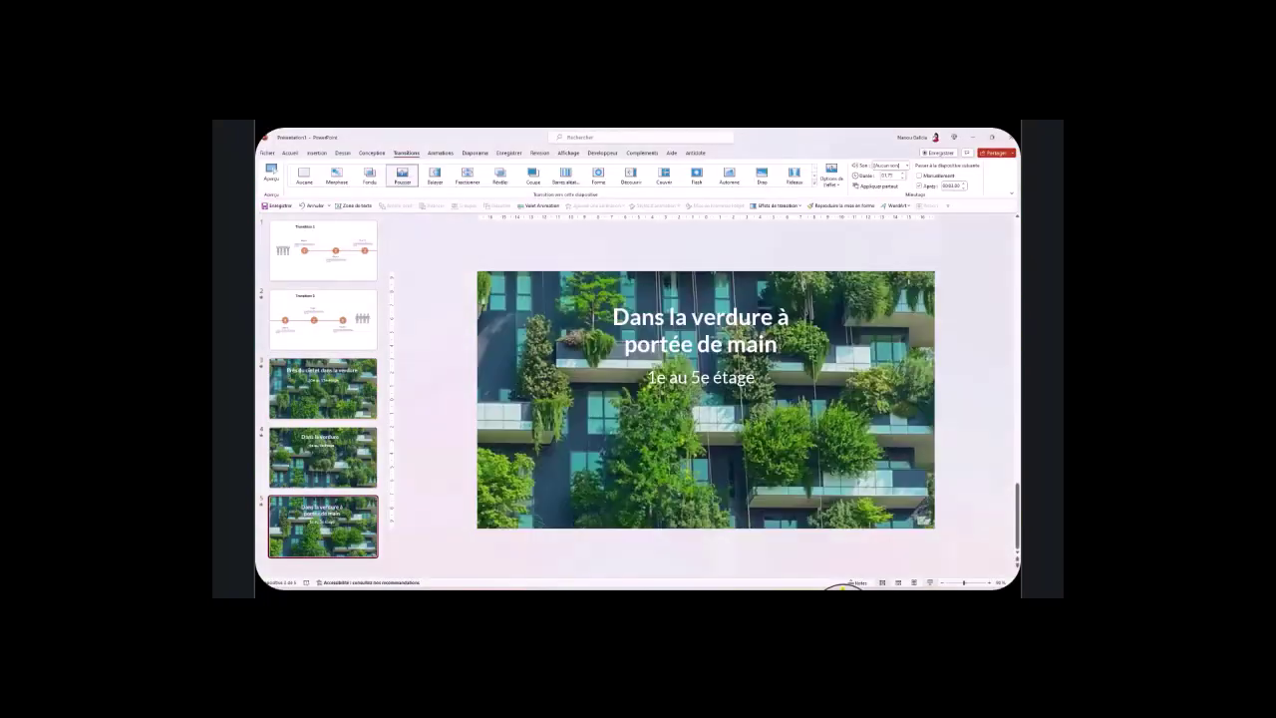